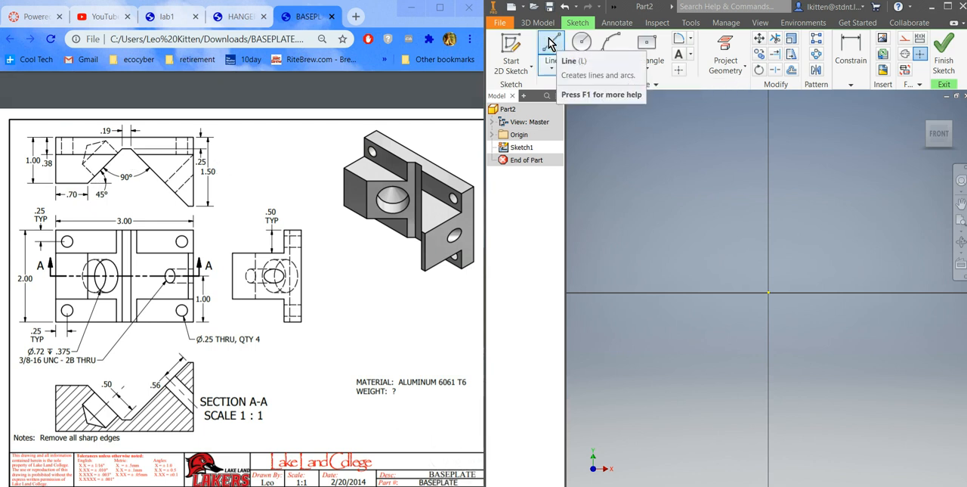
Step: Draw a 3 in horizontal line leftward from the origin as the profile's long upper edge
{"action": "left_click", "coordinate": [559, 45]}
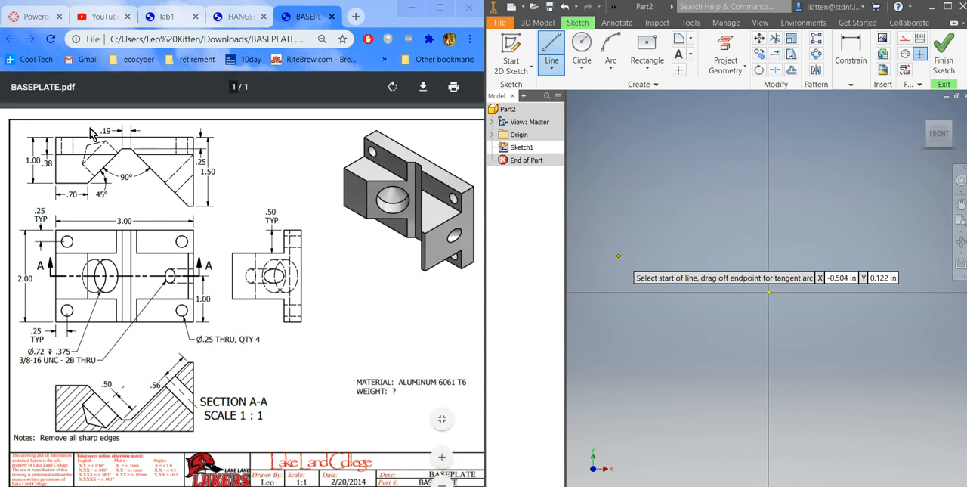
{"action": "left_click", "coordinate": [769, 292]}
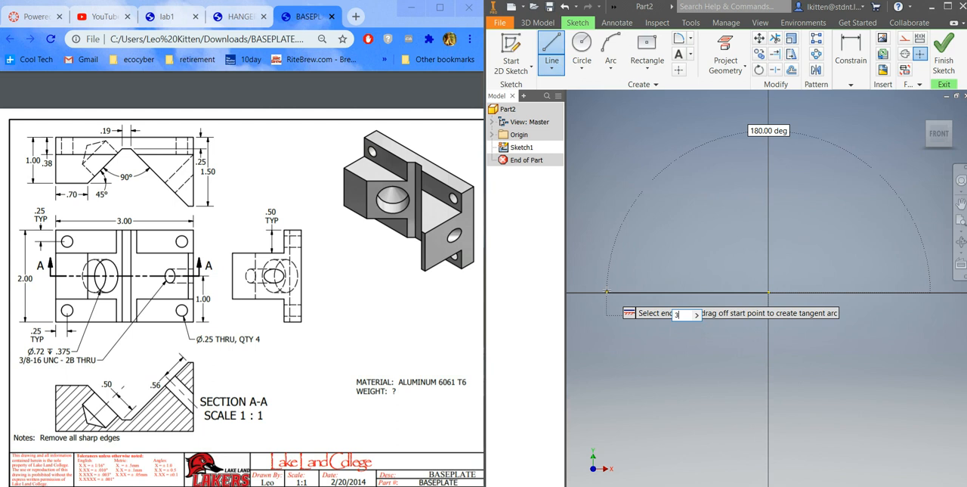
{"action": "left_click", "coordinate": [607, 291]}
{"action": "scroll", "coordinate": [607, 291], "scroll_direction": "down", "scroll_amount": 2}
{"action": "scroll", "coordinate": [606, 291], "scroll_direction": "up", "scroll_amount": 11}
{"action": "scroll", "coordinate": [630, 323], "scroll_direction": "down", "scroll_amount": 5}
{"action": "scroll", "coordinate": [587, 296], "scroll_direction": "down", "scroll_amount": 4}
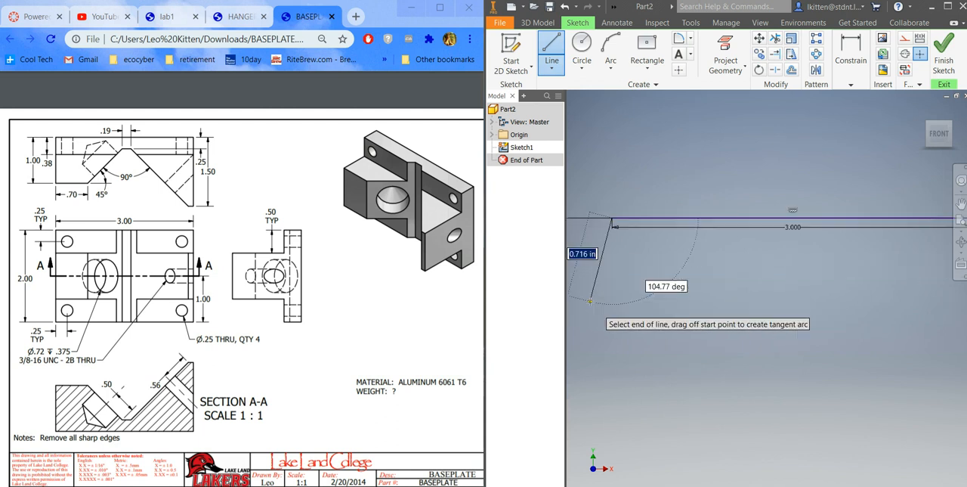
Step: Continue the profile with a 1 in vertical line downward and a 0.7 in horizontal line to the right
{"action": "scroll", "coordinate": [583, 254], "scroll_direction": "up", "scroll_amount": 5}
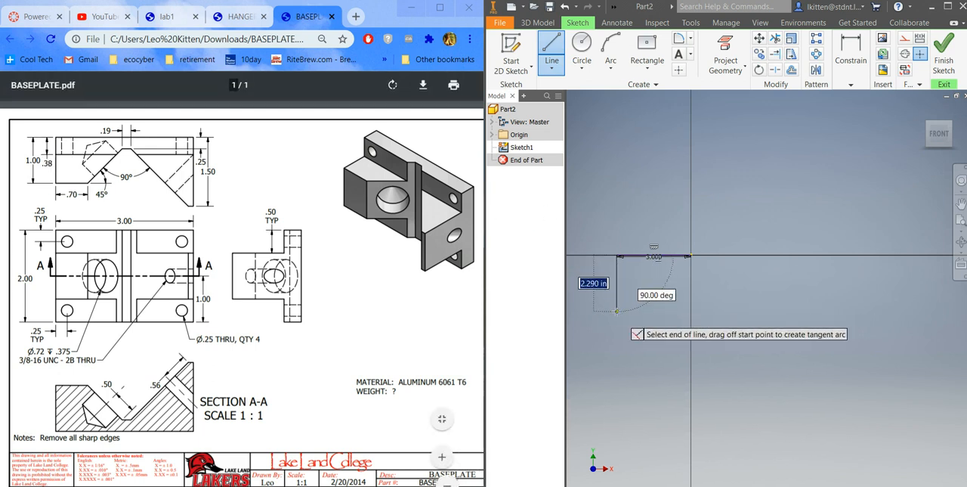
{"action": "type", "text": "1"}
{"action": "key", "text": "Return"}
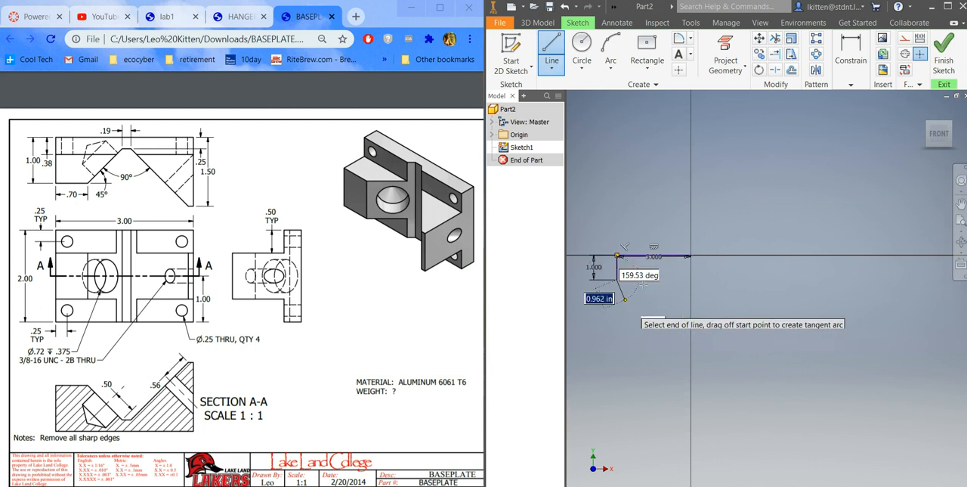
{"action": "scroll", "coordinate": [645, 264], "scroll_direction": "down", "scroll_amount": 2}
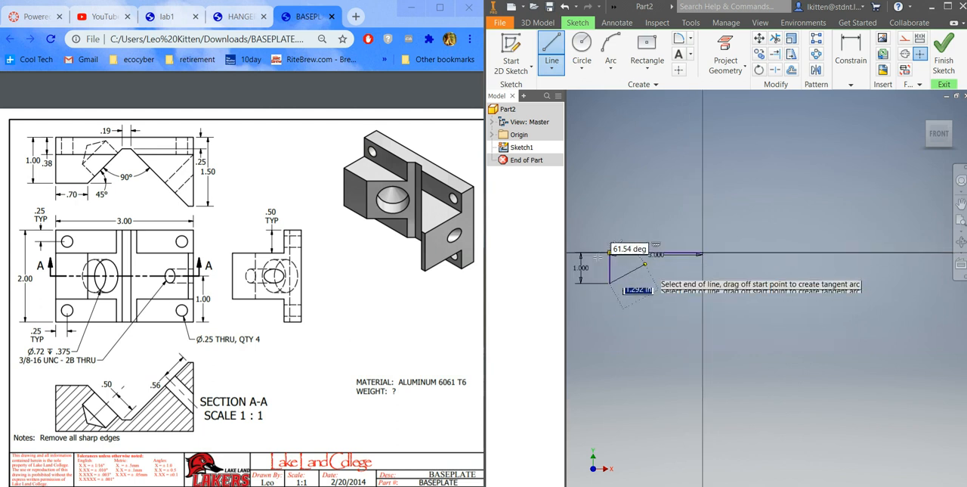
{"action": "scroll", "coordinate": [577, 236], "scroll_direction": "down", "scroll_amount": 3}
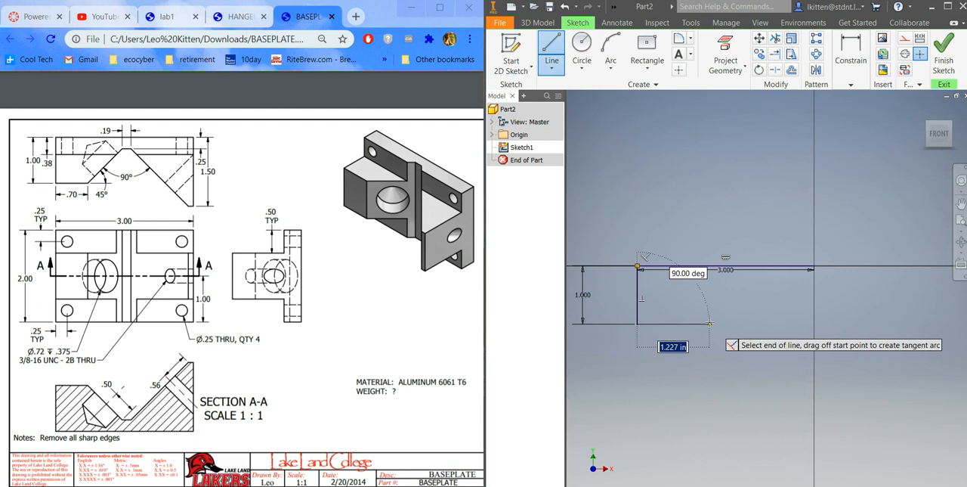
{"action": "type", "text": ".7"}
{"action": "key", "text": "Return"}
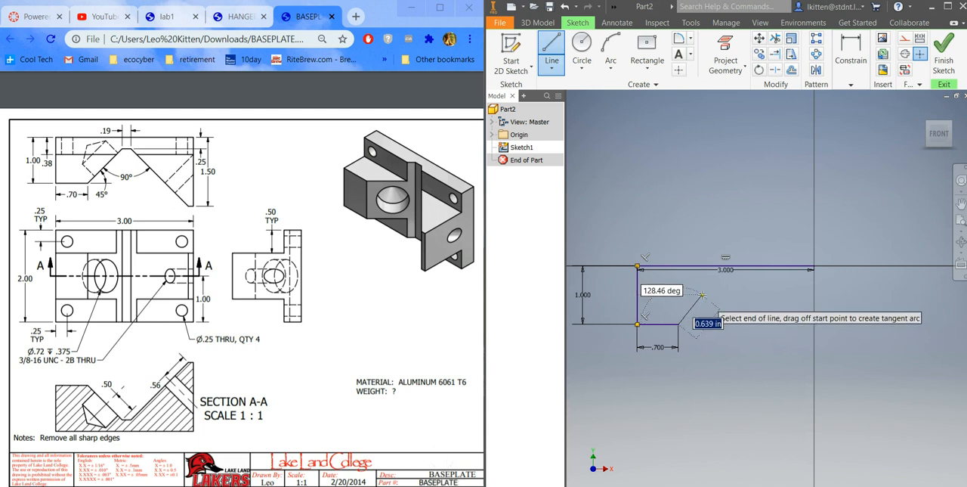
Step: Add a rising line about 1 in long at 135 degrees, followed by a 0.188 in horizontal line to the right
{"action": "key", "text": "Tab"}
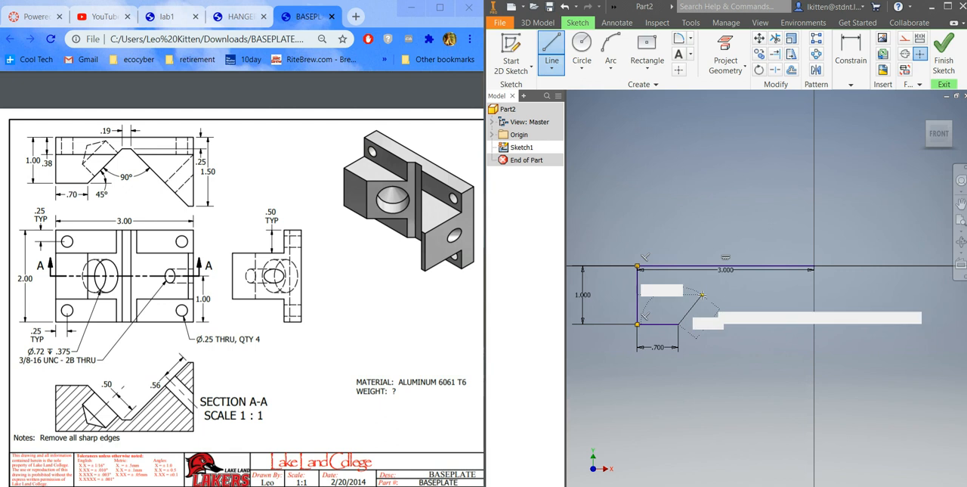
{"action": "type", "text": "135"}
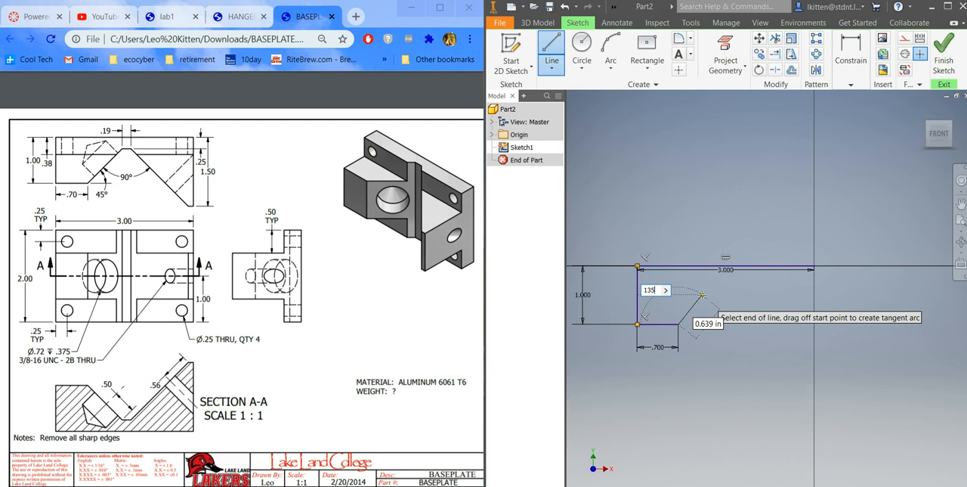
{"action": "key", "text": "Tab"}
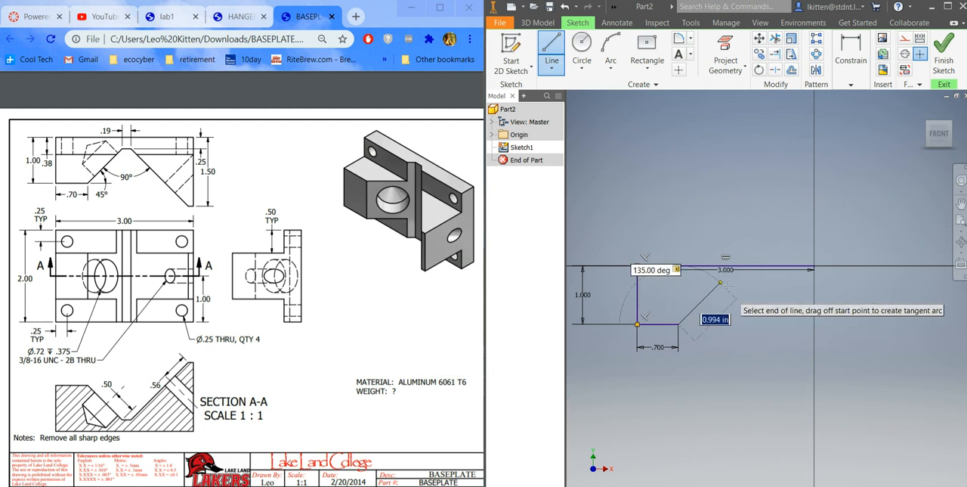
{"action": "left_click", "coordinate": [723, 279]}
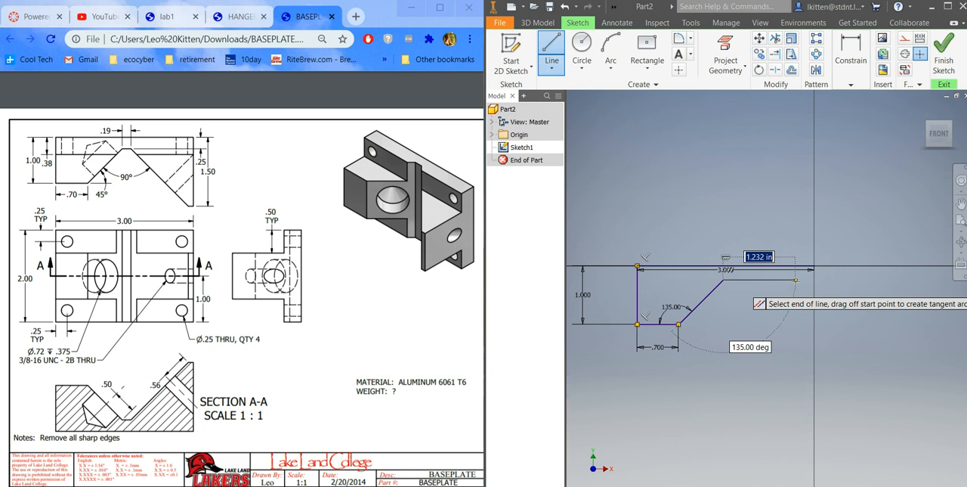
{"action": "type", "text": "3/16"}
{"action": "key", "text": "Return"}
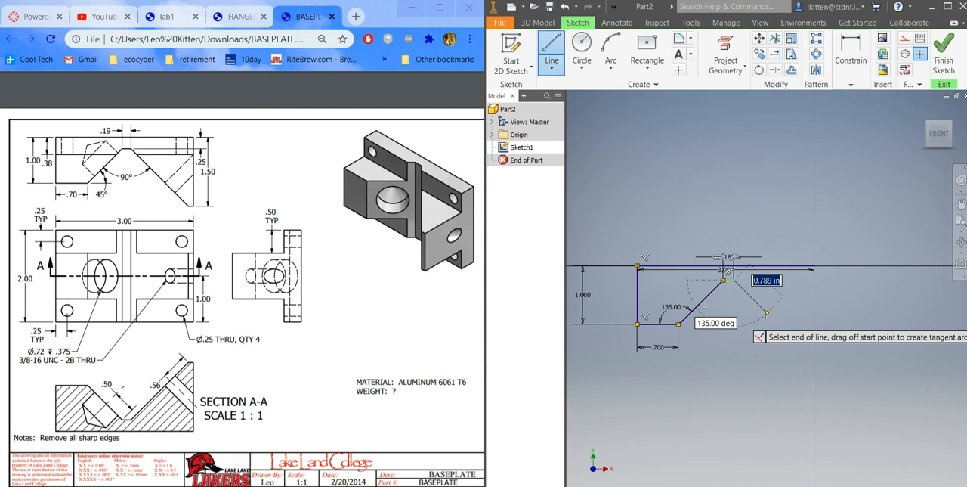
Step: Draw a descending line about 1.67 in long at 135 degrees from the end of the short horizontal line
{"action": "key", "text": "Tab"}
{"action": "type", "text": "1"}
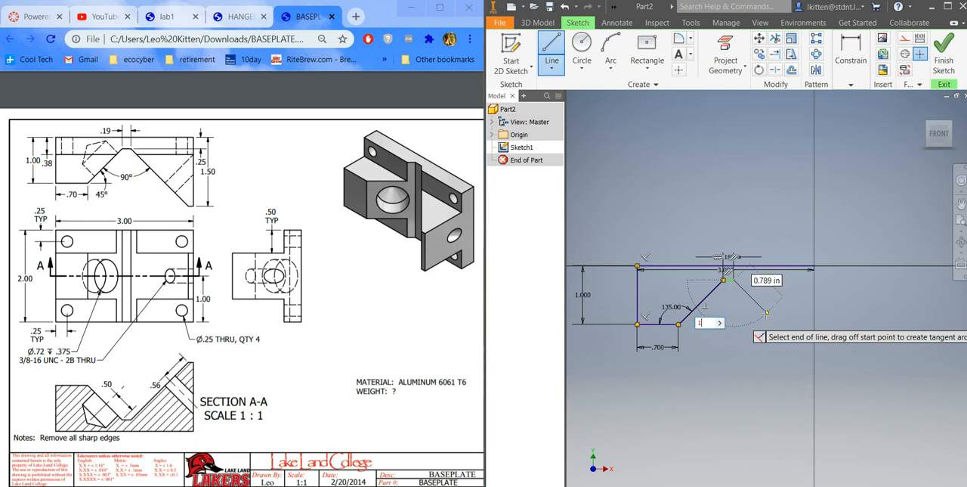
{"action": "key", "text": "Tab"}
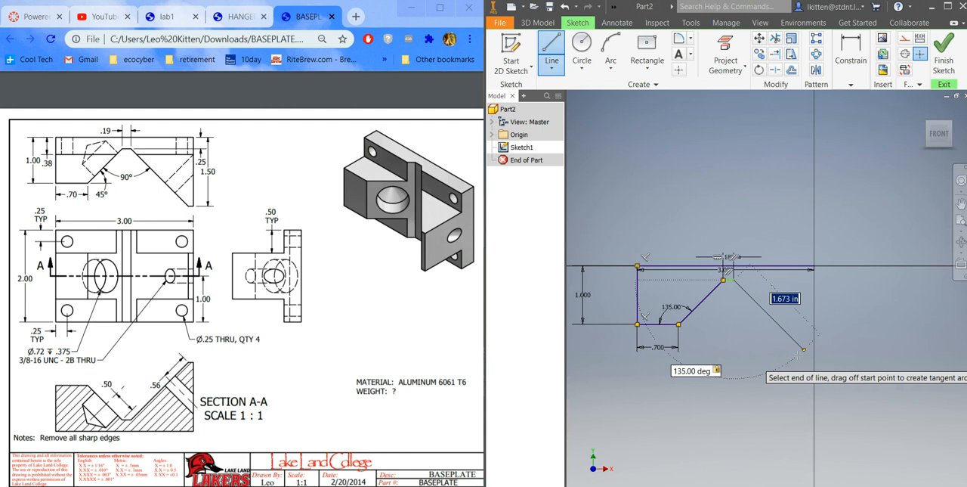
{"action": "left_click", "coordinate": [733, 280]}
{"action": "scroll", "coordinate": [814, 353], "scroll_direction": "up", "scroll_amount": 5}
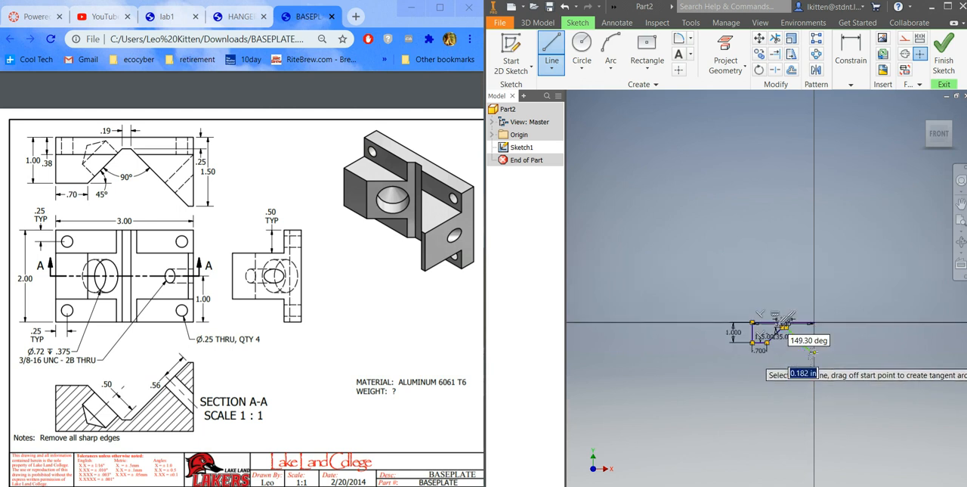
Step: Add a short horizontal line at the lower end of the slope and close the profile with a vertical line to the origin
{"action": "scroll", "coordinate": [814, 353], "scroll_direction": "down", "scroll_amount": 4}
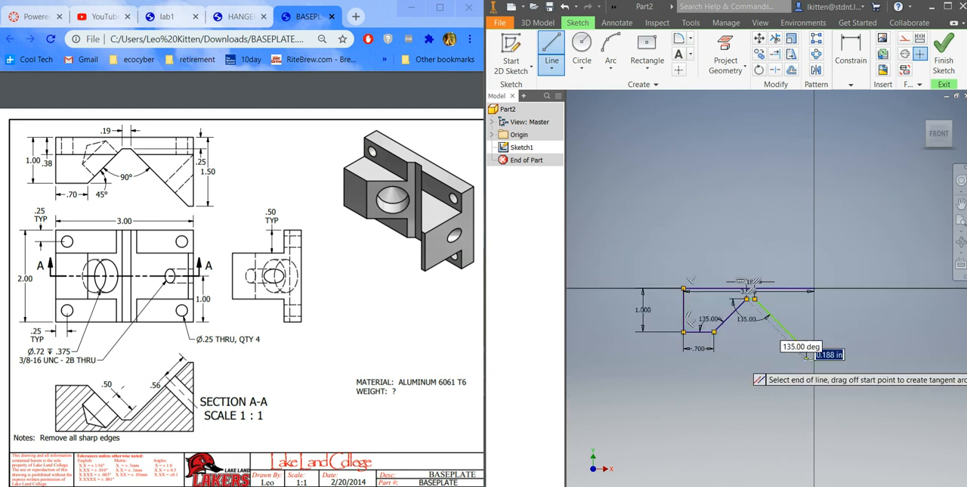
{"action": "scroll", "coordinate": [808, 355], "scroll_direction": "down", "scroll_amount": 2}
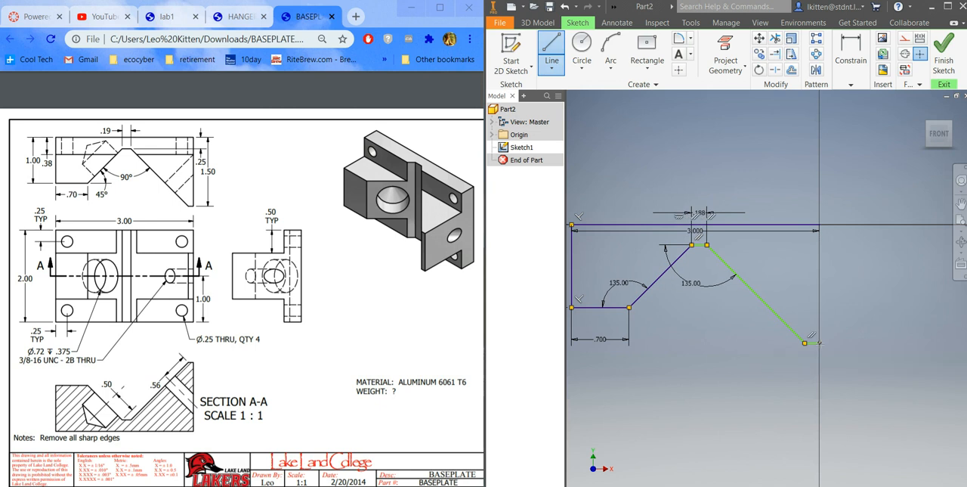
{"action": "left_click", "coordinate": [821, 224]}
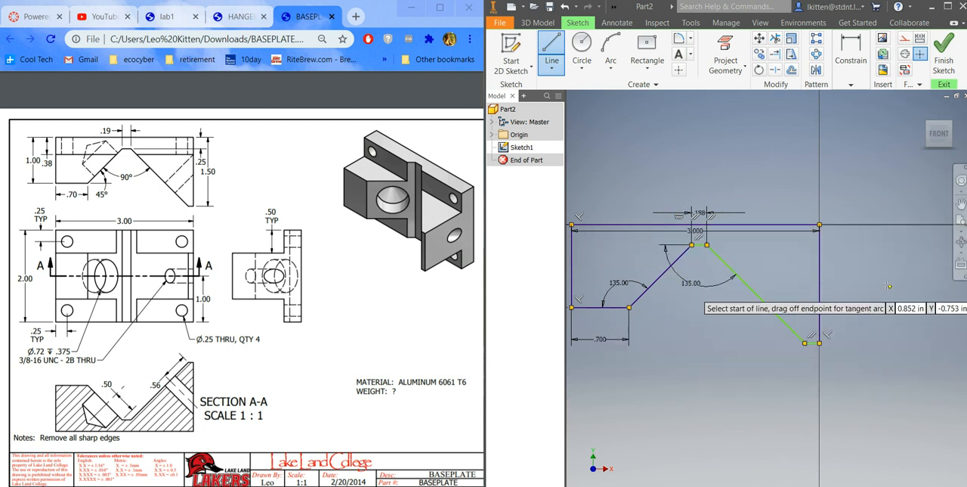
{"action": "key", "text": "Escape"}
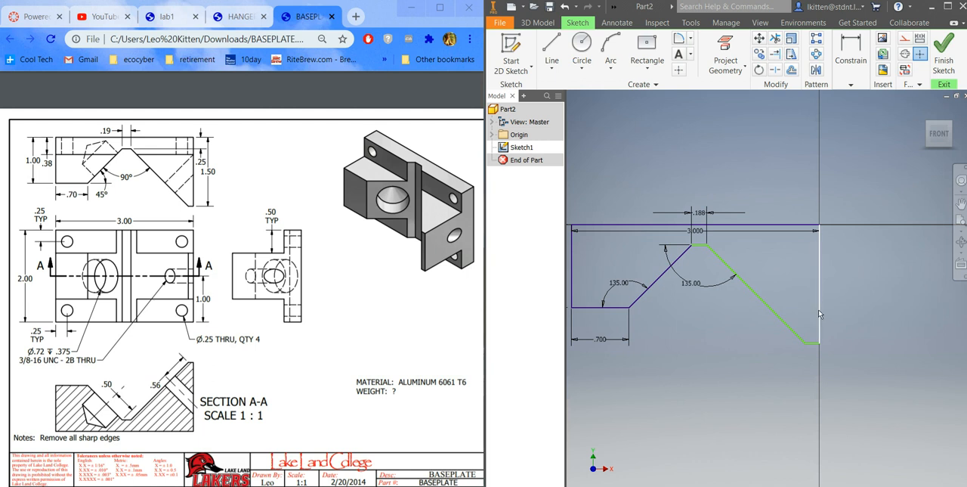
Step: Dimension the distance between the short 0.188 in edge and the long upper edge as 0.25 in
{"action": "left_click", "coordinate": [851, 85]}
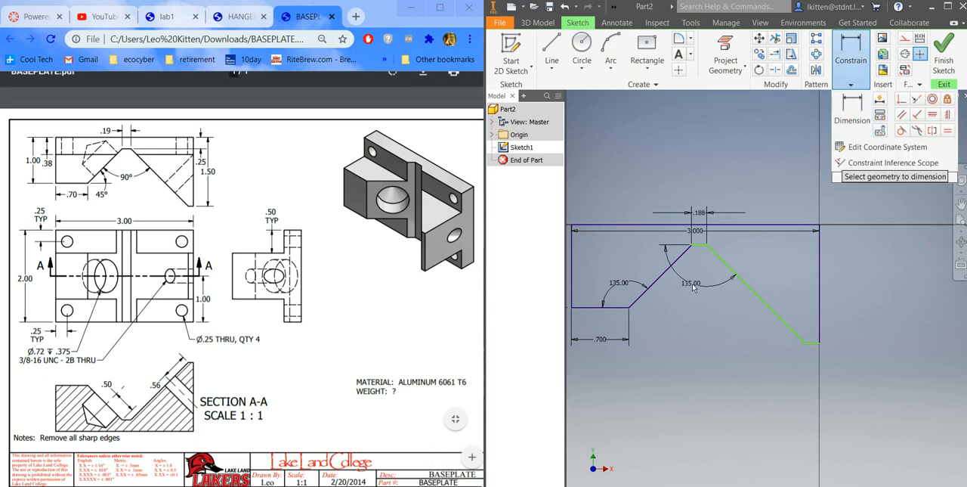
{"action": "left_click", "coordinate": [700, 244]}
{"action": "left_click", "coordinate": [739, 223]}
{"action": "left_click", "coordinate": [737, 229]}
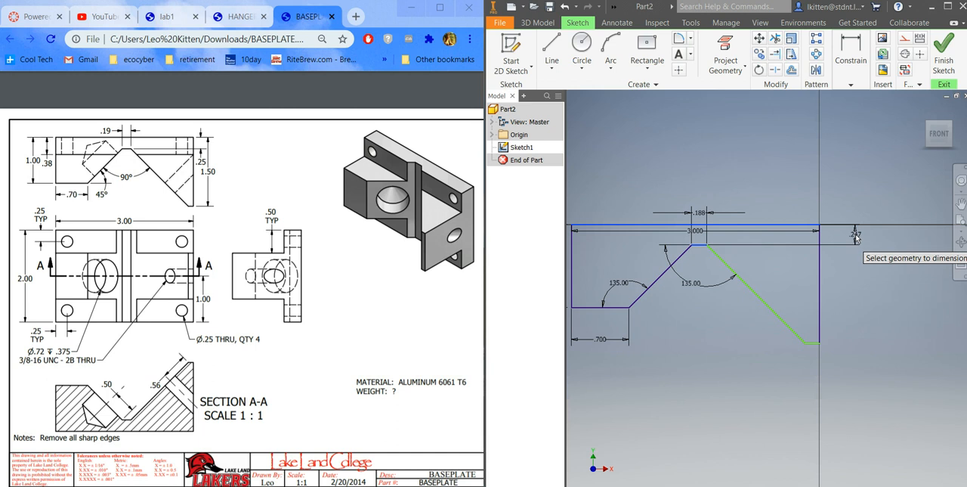
{"action": "left_click", "coordinate": [853, 246]}
{"action": "type", "text": ".25"}
{"action": "left_click", "coordinate": [899, 282]}
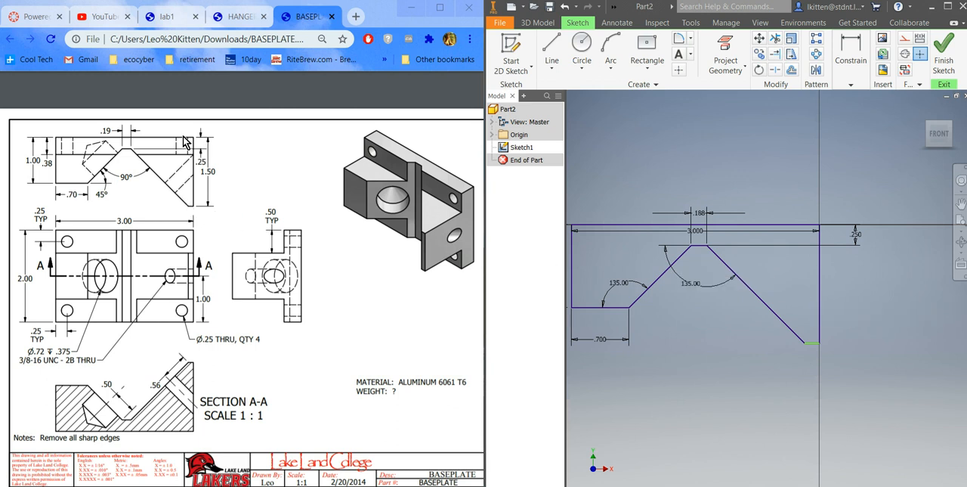
Step: Dimension the overall height from the lowest short edge to the long upper edge as 1.5 in
{"action": "left_click", "coordinate": [854, 80]}
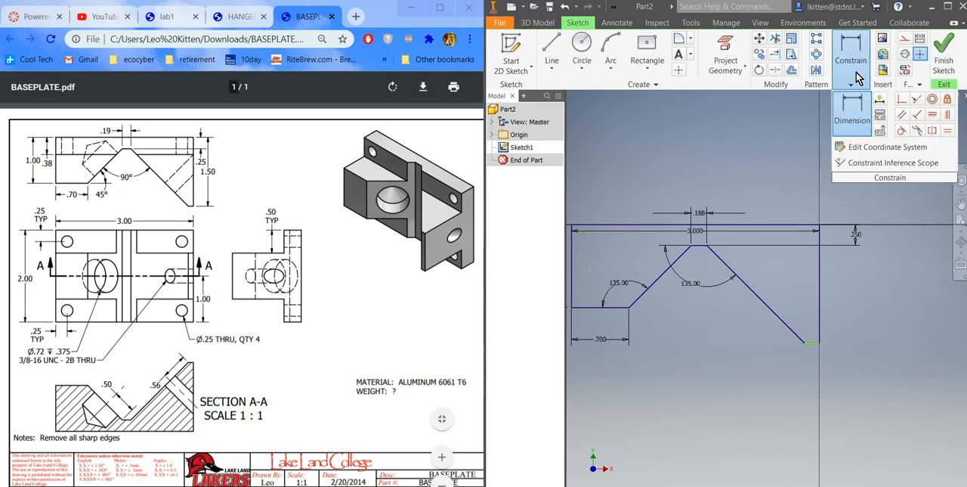
{"action": "scroll", "coordinate": [809, 344], "scroll_direction": "down", "scroll_amount": 3}
{"action": "scroll", "coordinate": [810, 347], "scroll_direction": "up", "scroll_amount": 5}
{"action": "left_click", "coordinate": [810, 344]}
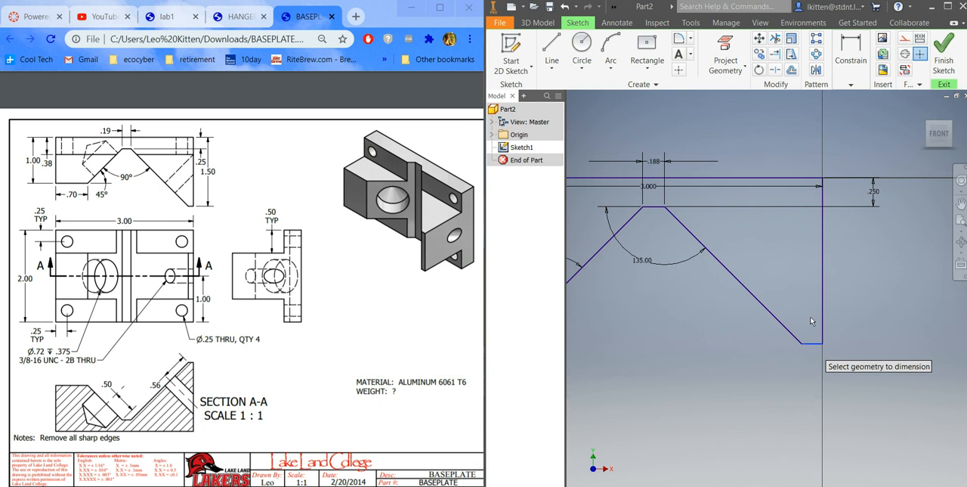
{"action": "left_click", "coordinate": [794, 180]}
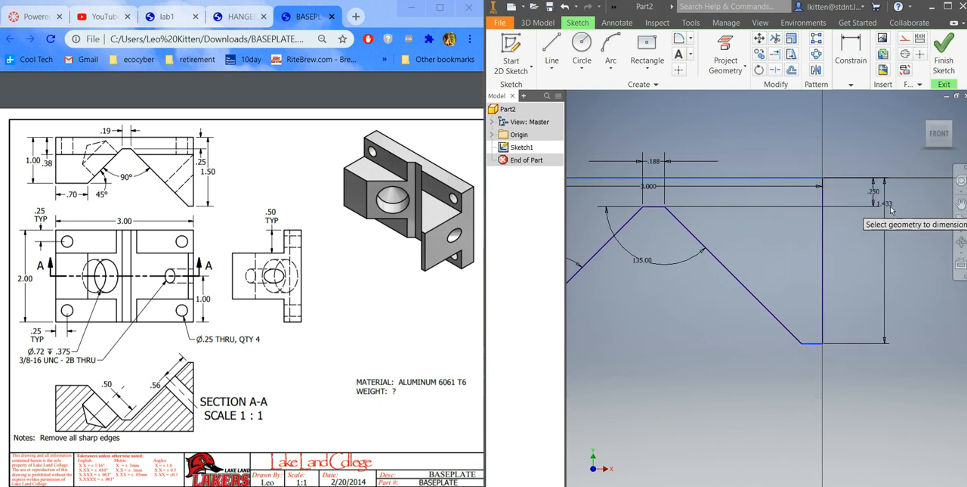
{"action": "left_click", "coordinate": [896, 231]}
{"action": "type", "text": "1"}
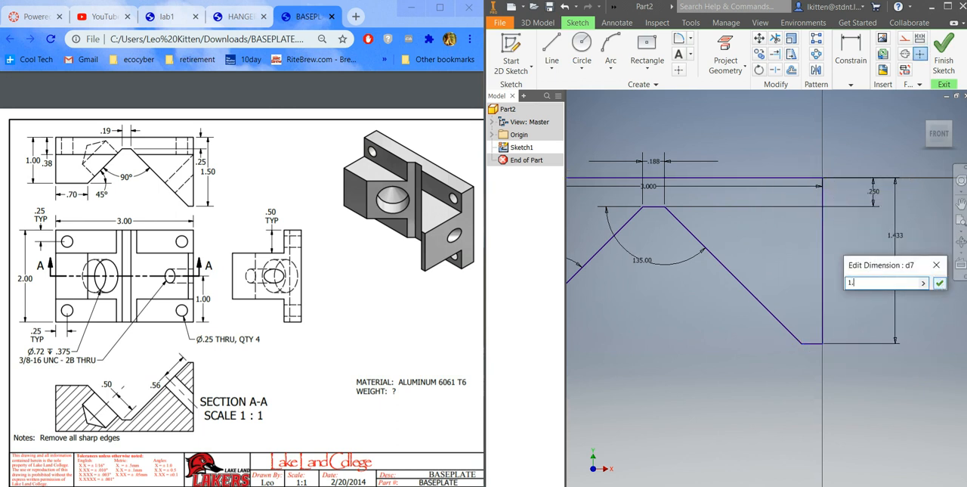
{"action": "type", "text": ".5"}
{"action": "key", "text": "Return"}
{"action": "scroll", "coordinate": [765, 385], "scroll_direction": "up", "scroll_amount": 2}
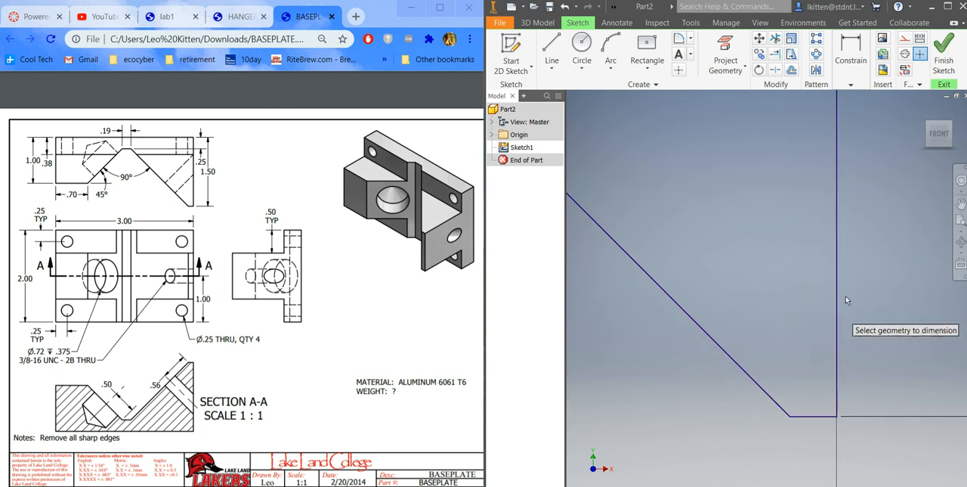
{"action": "scroll", "coordinate": [857, 290], "scroll_direction": "down", "scroll_amount": 3}
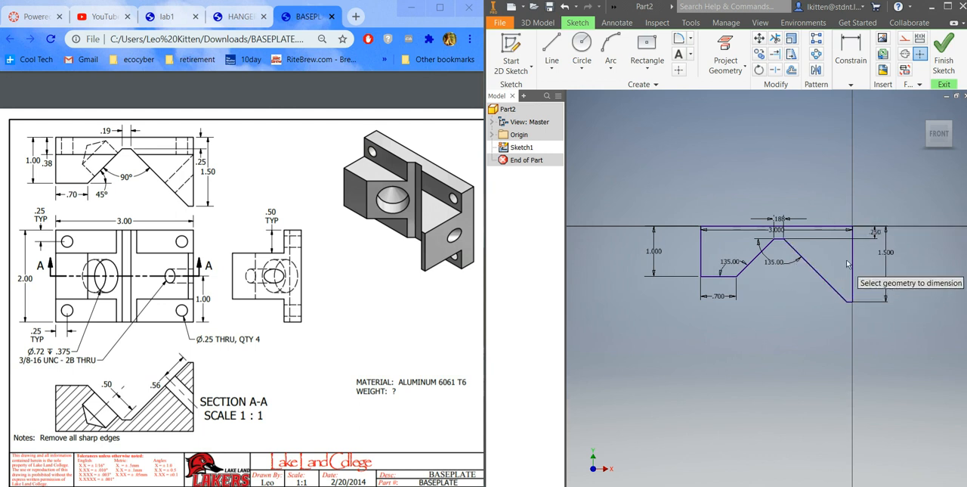
{"action": "left_click", "coordinate": [853, 85]}
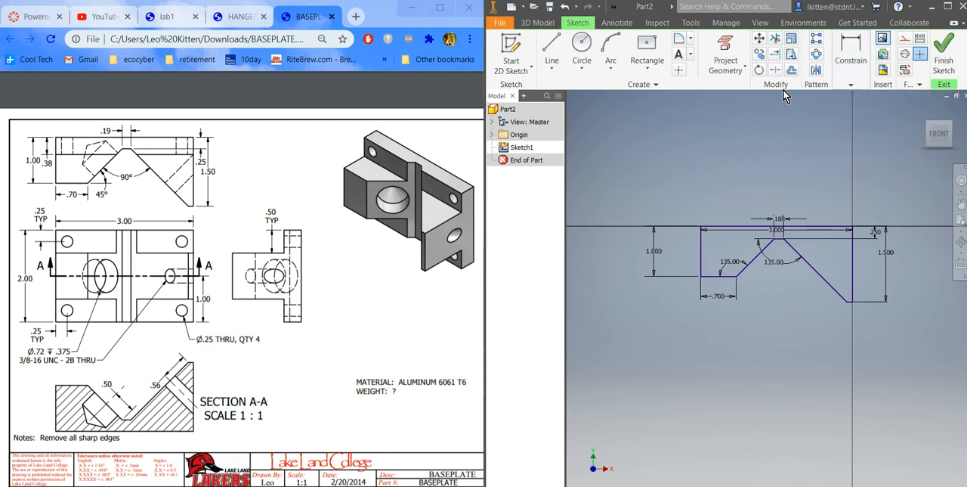
Step: Extrude the closed profile 2 in into a solid body
{"action": "right_click", "coordinate": [749, 136]}
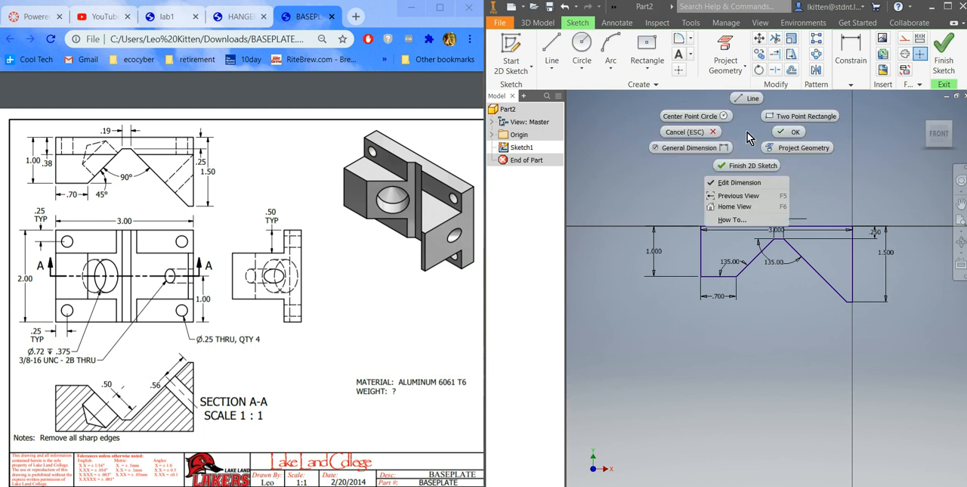
{"action": "left_click", "coordinate": [734, 206]}
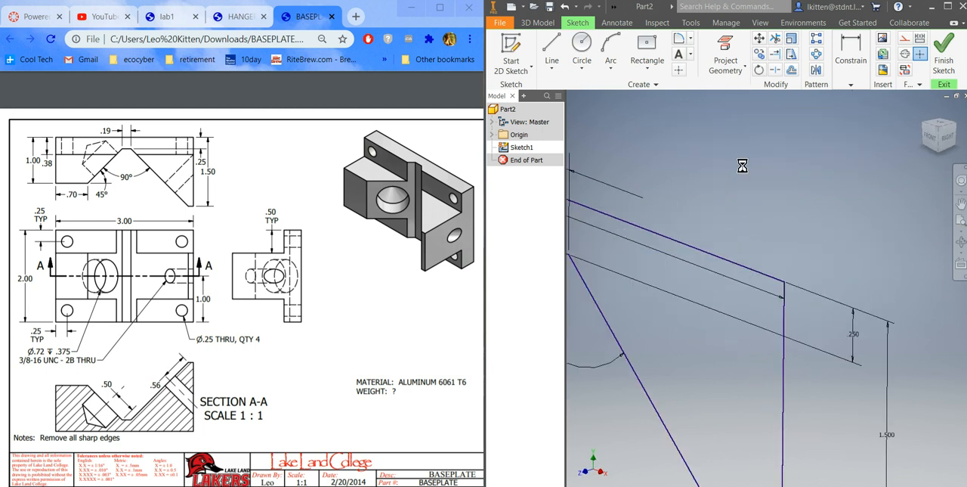
{"action": "right_click", "coordinate": [822, 202]}
{"action": "left_click", "coordinate": [860, 193]}
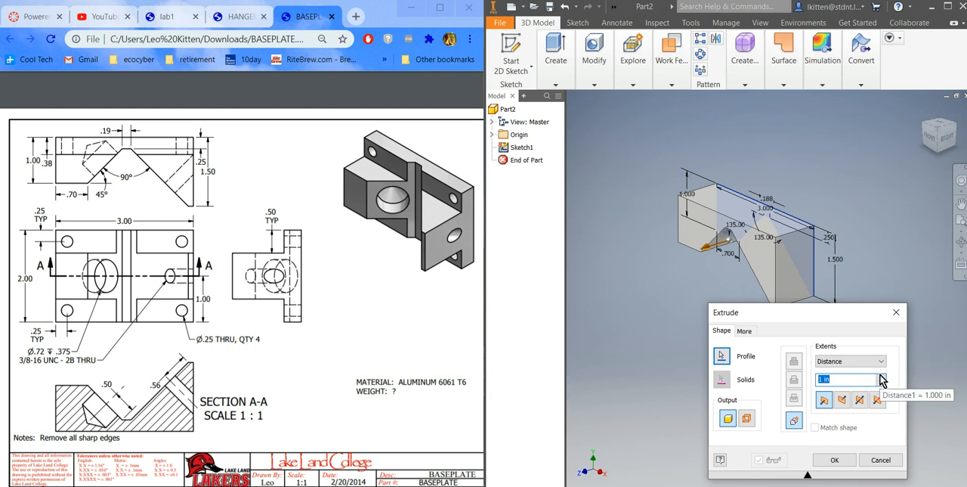
{"action": "key", "text": "Return"}
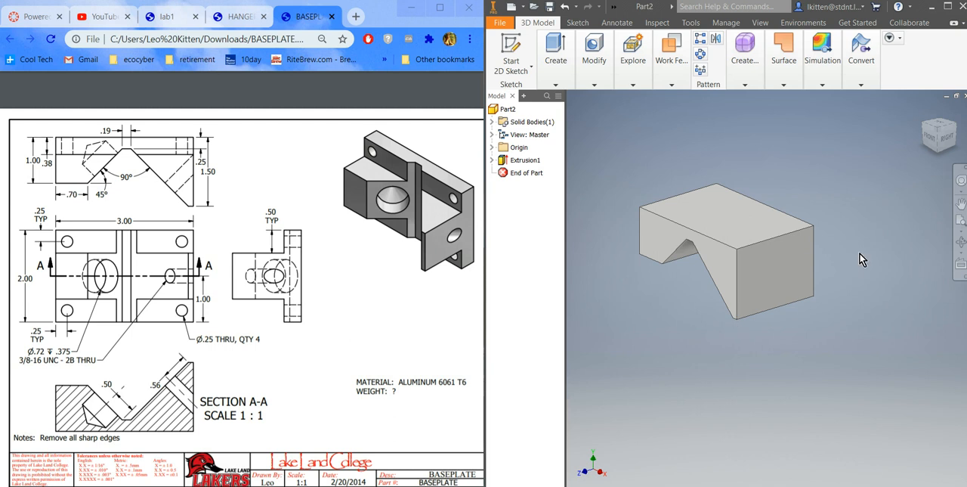
{"action": "left_click", "coordinate": [938, 151]}
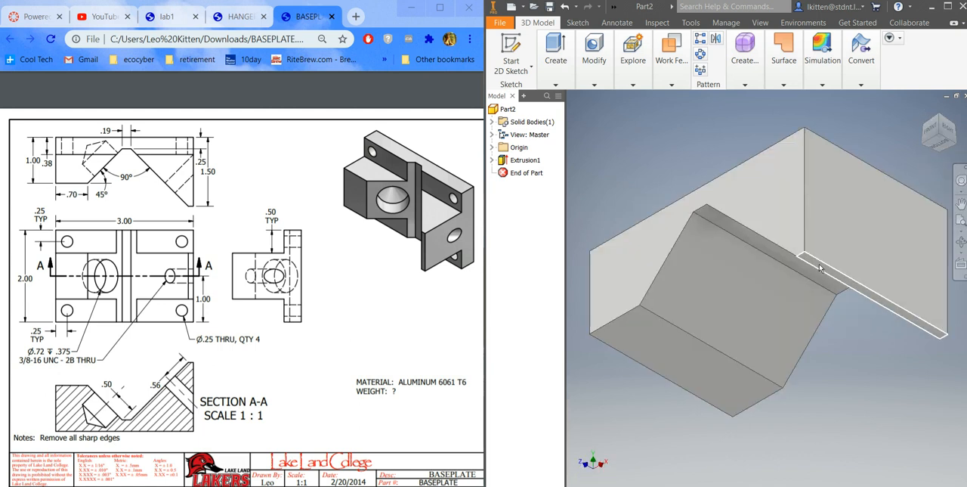
Step: Start a new sketch on the narrow face at the lower end of the slope and expand the Origin folder
{"action": "scroll", "coordinate": [820, 264], "scroll_direction": "up", "scroll_amount": 5}
{"action": "scroll", "coordinate": [819, 263], "scroll_direction": "down", "scroll_amount": 9}
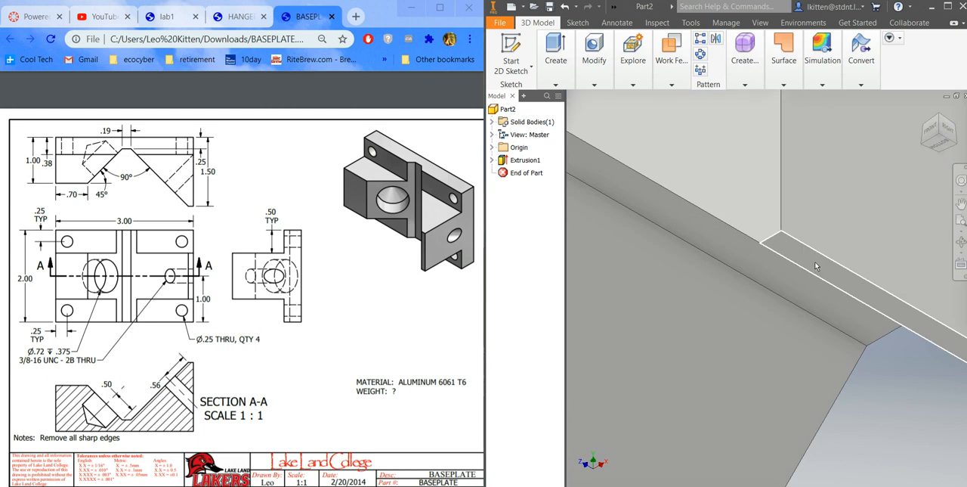
{"action": "right_click", "coordinate": [817, 269]}
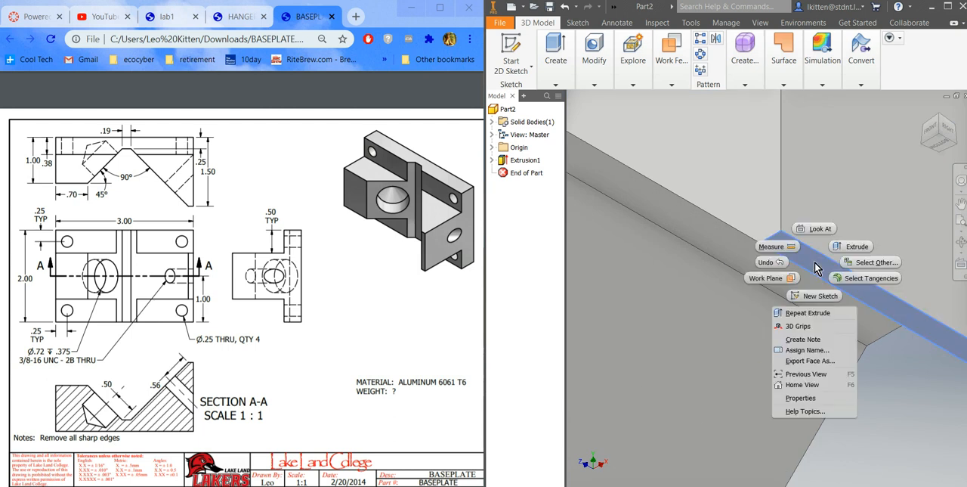
{"action": "left_click", "coordinate": [822, 302]}
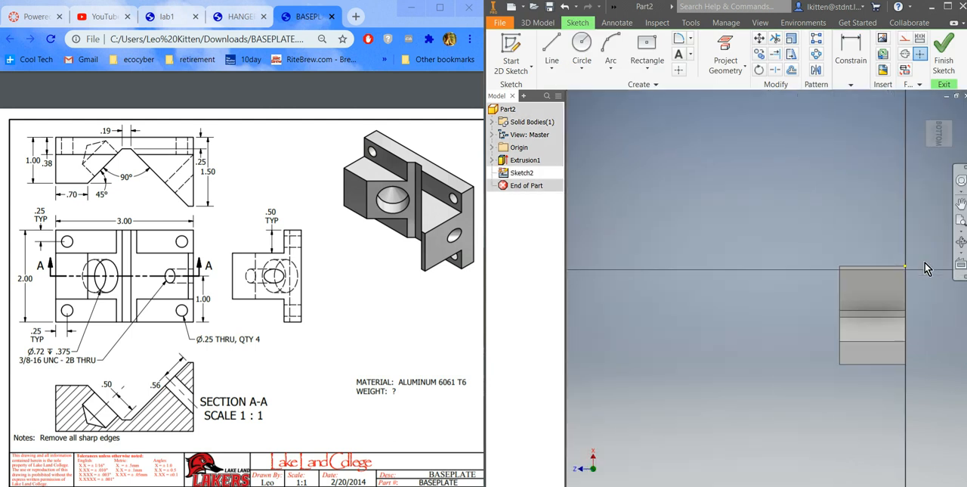
{"action": "left_click", "coordinate": [493, 147]}
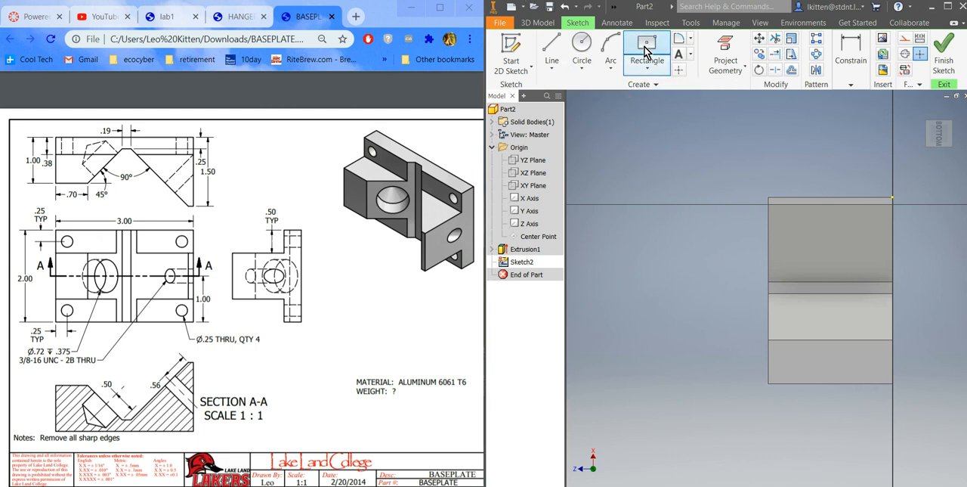
Step: Draw a two-point rectangle 3 in by 0.5 in from the part's corner at the origin side, along the long edge
{"action": "left_click", "coordinate": [650, 68]}
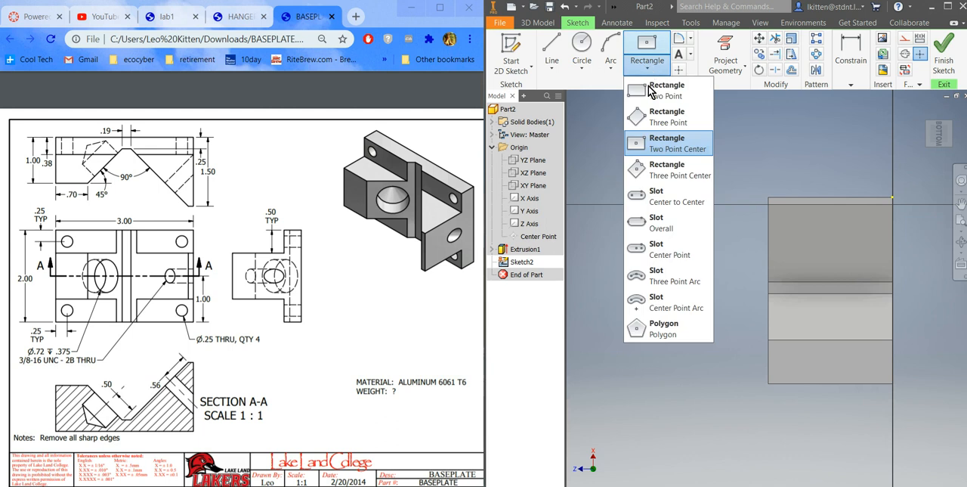
{"action": "left_click", "coordinate": [663, 94]}
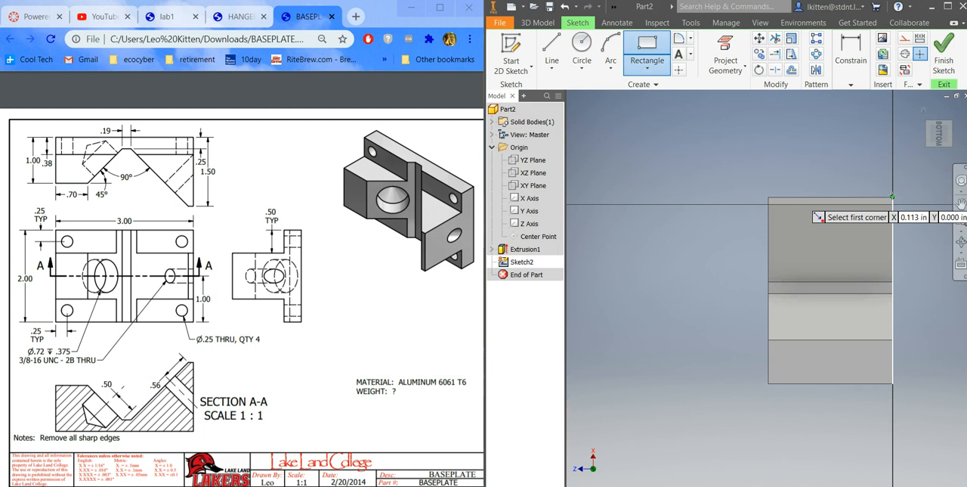
{"action": "left_click", "coordinate": [892, 198]}
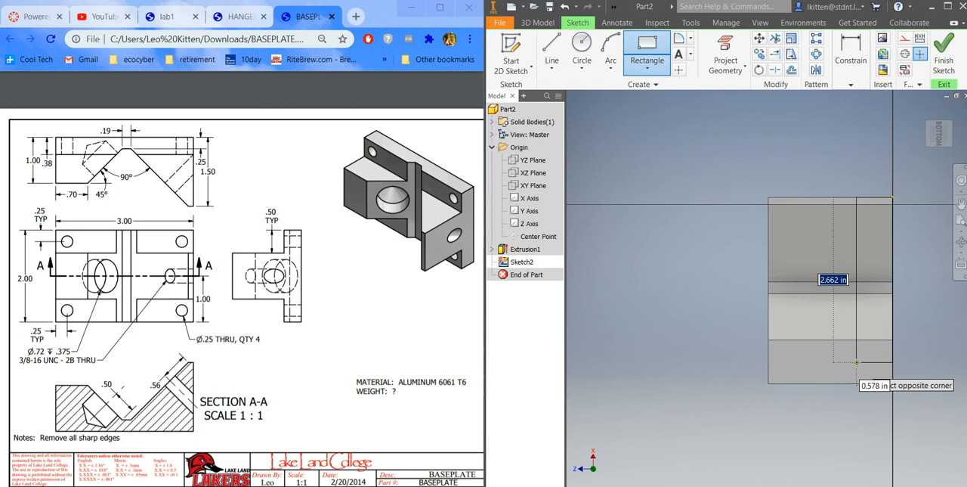
{"action": "type", "text": "3"}
{"action": "key", "text": "Tab"}
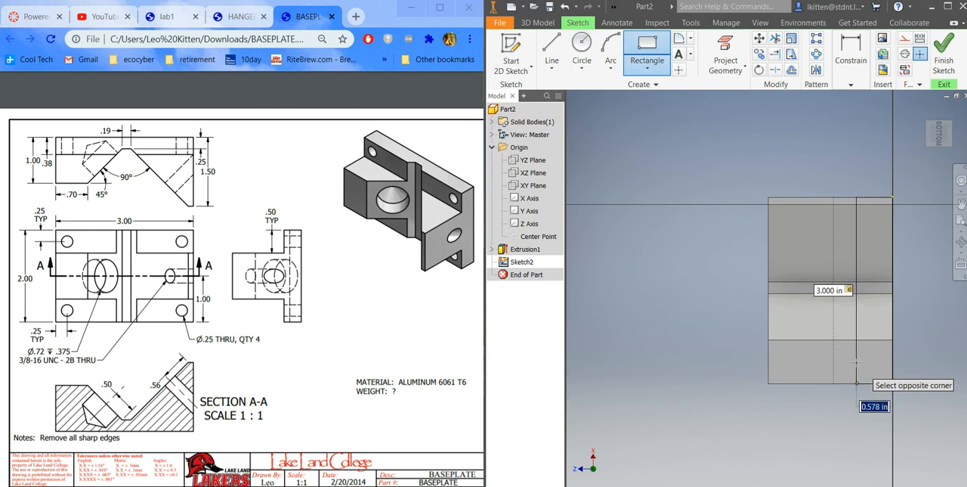
{"action": "key", "text": "Return"}
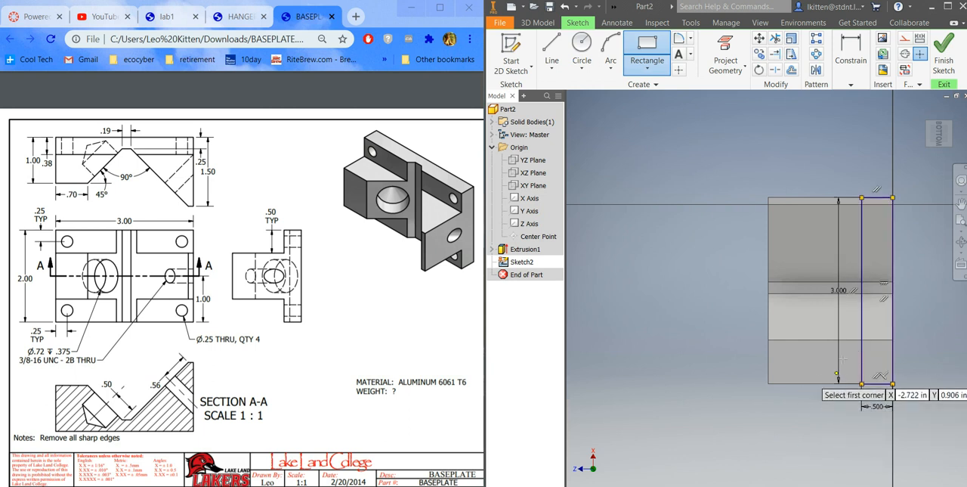
Step: Draw a matching 3 in by 0.5 in rectangle along the opposite long edge and finish the sketch
{"action": "left_click", "coordinate": [769, 196]}
{"action": "type", "text": "3"}
{"action": "key", "text": "Tab"}
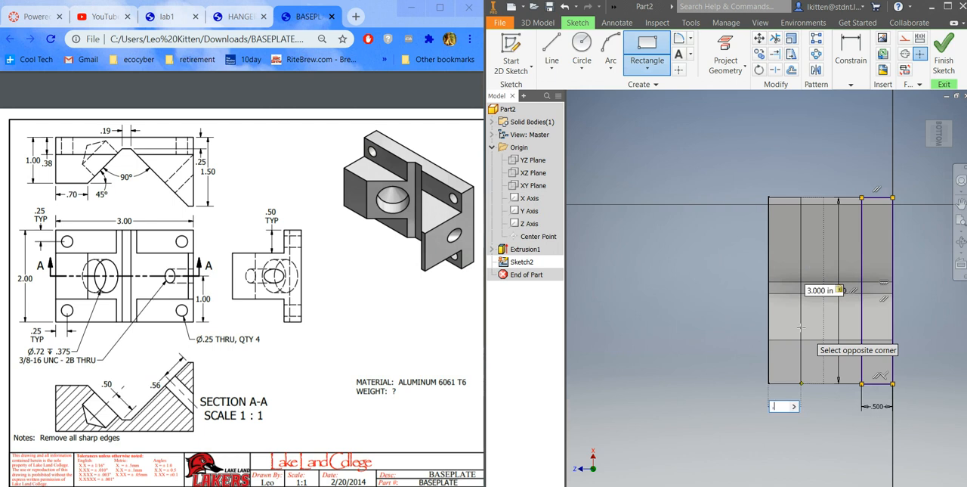
{"action": "type", "text": ".5"}
{"action": "key", "text": "Return"}
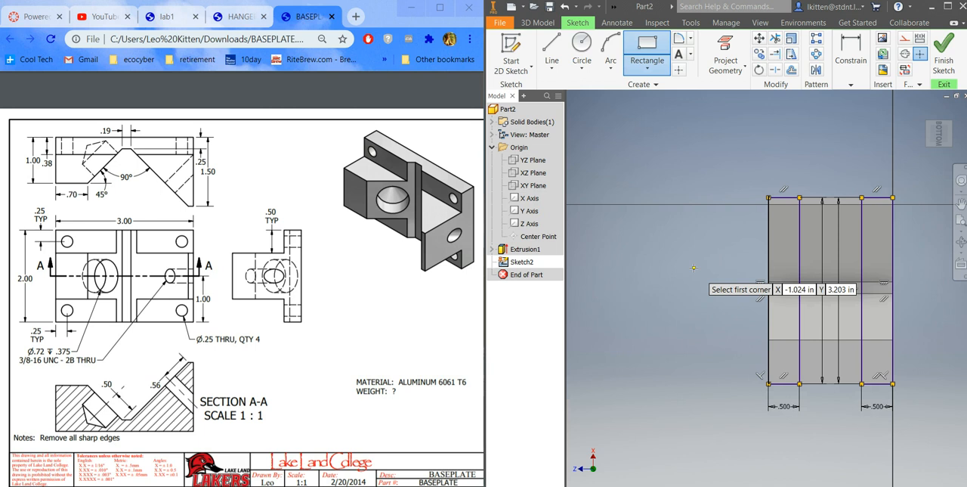
{"action": "left_click", "coordinate": [943, 61]}
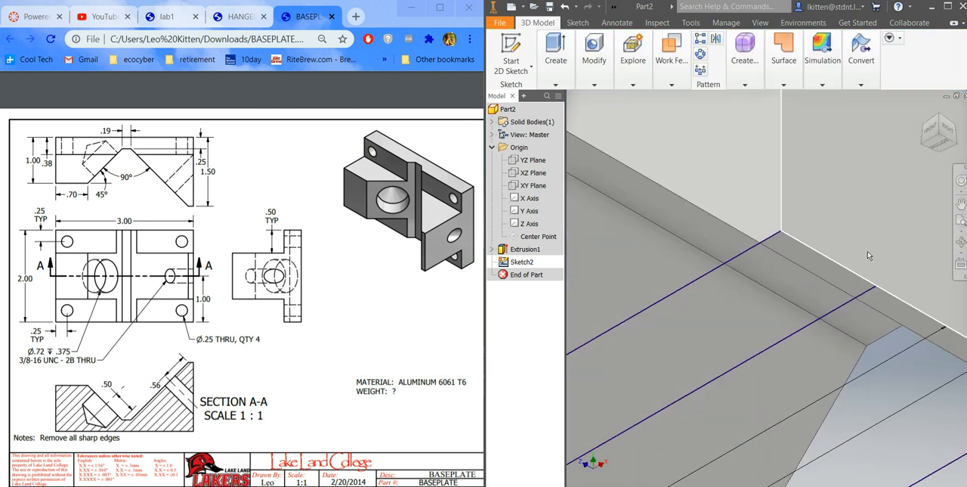
Step: Extrude both rectangles as a cut, 1.125 in deep into the body in Direction 2
{"action": "right_click", "coordinate": [781, 190]}
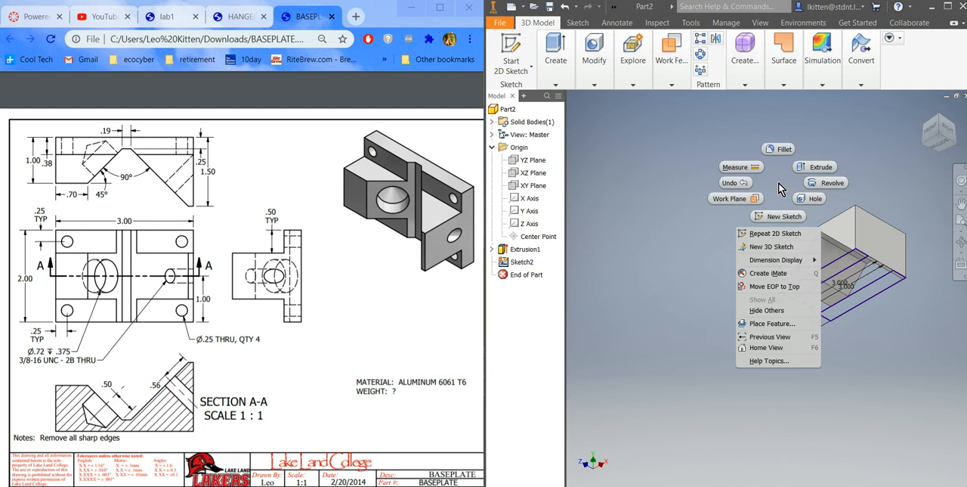
{"action": "left_click", "coordinate": [823, 170]}
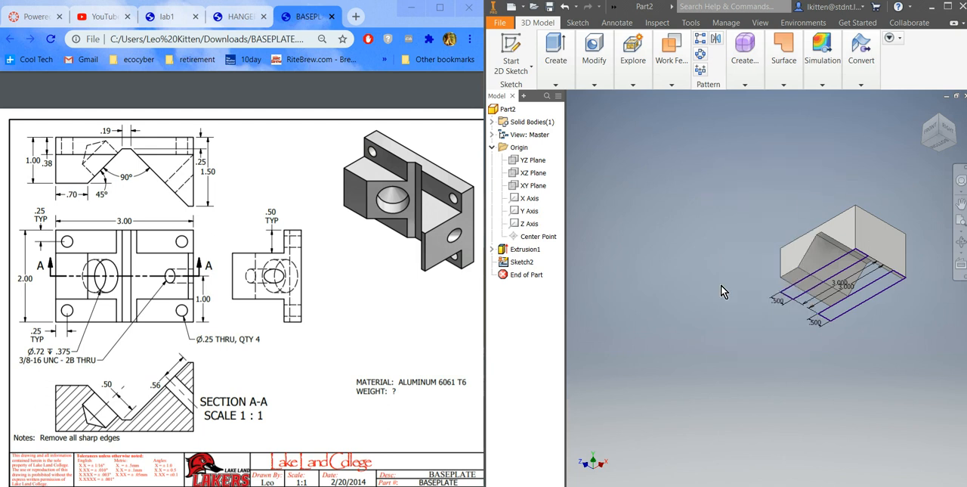
{"action": "left_click", "coordinate": [791, 380]}
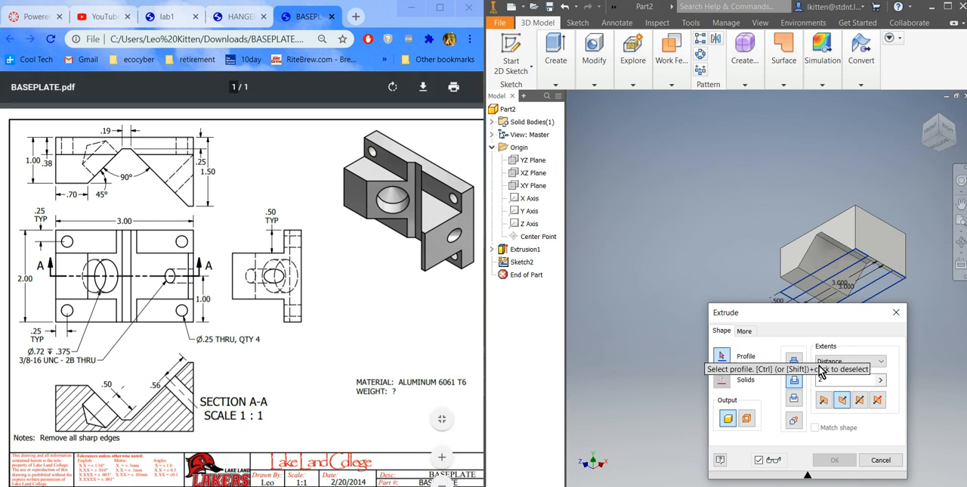
{"action": "left_click_drag", "start_coordinate": [839, 380], "coordinate": [805, 383]}
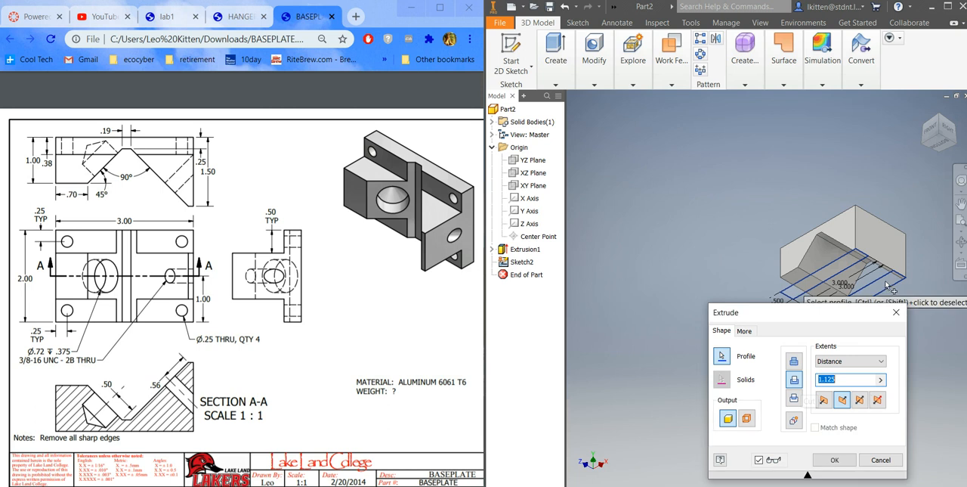
{"action": "left_click", "coordinate": [801, 293]}
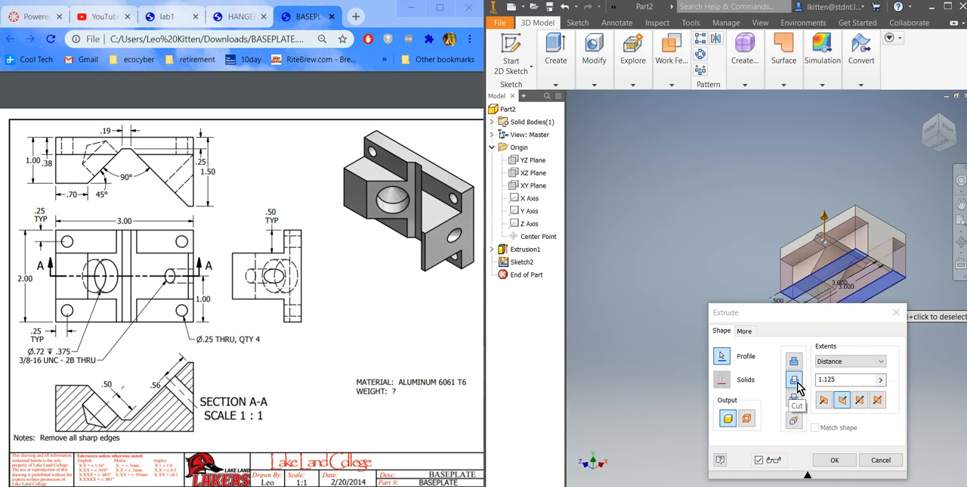
{"action": "left_click", "coordinate": [841, 401]}
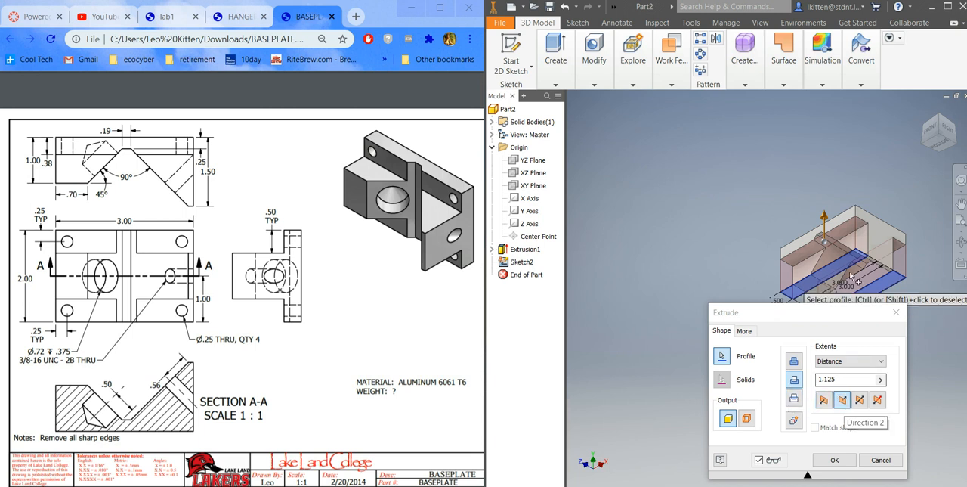
{"action": "double_click", "coordinate": [846, 382]}
{"action": "left_click_drag", "start_coordinate": [811, 313], "coordinate": [603, 223]}
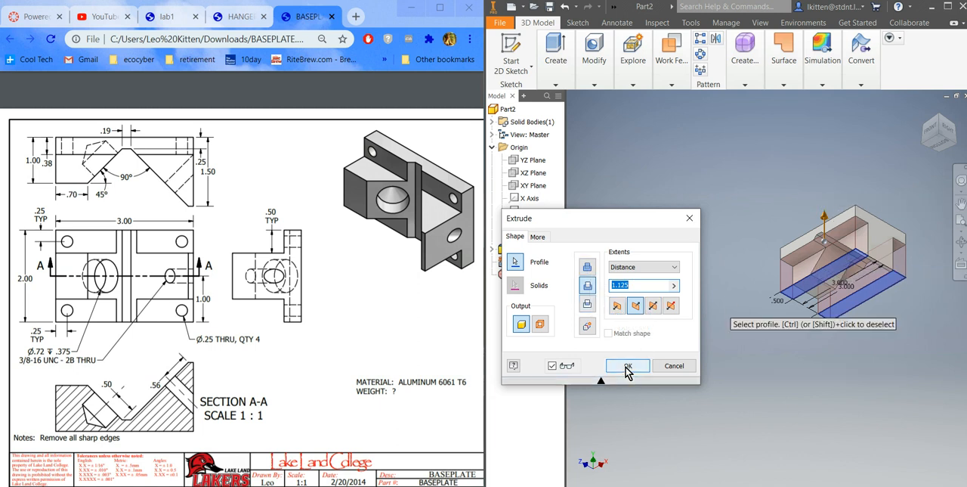
{"action": "left_click", "coordinate": [627, 366]}
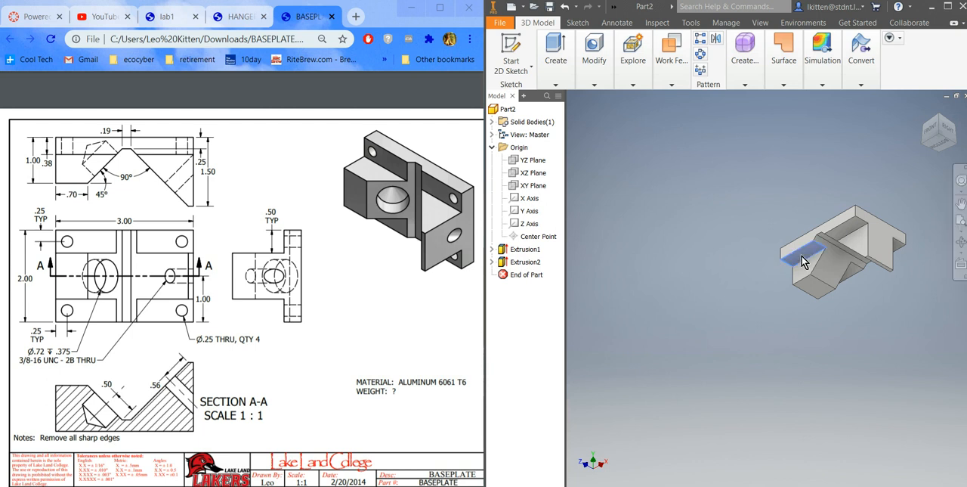
Step: Start a sketch on the cut flange face and draw a 0.25 in diameter circle near its lower-left corner
{"action": "right_click", "coordinate": [804, 261]}
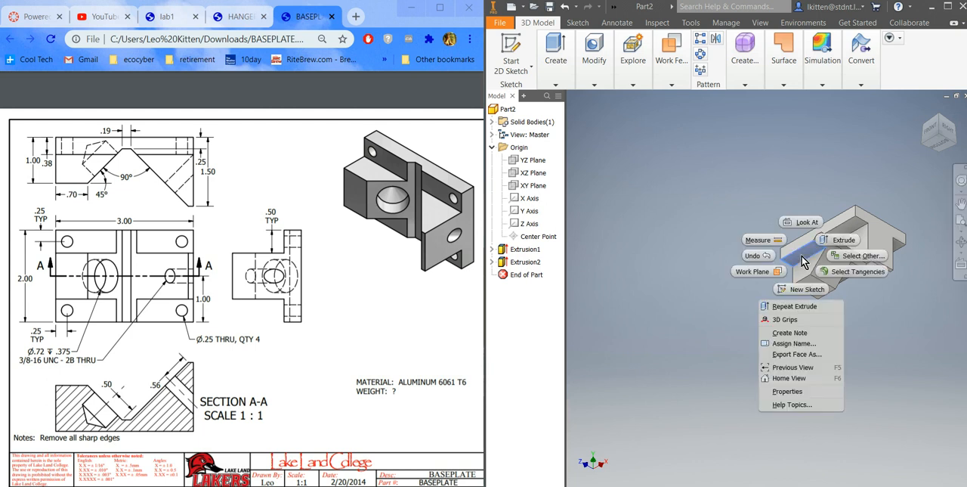
{"action": "left_click", "coordinate": [801, 295]}
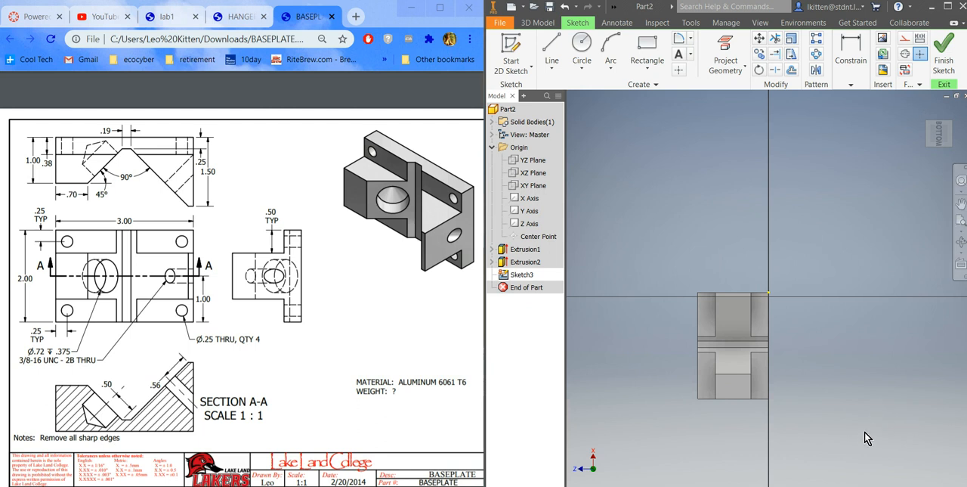
{"action": "left_click", "coordinate": [582, 47]}
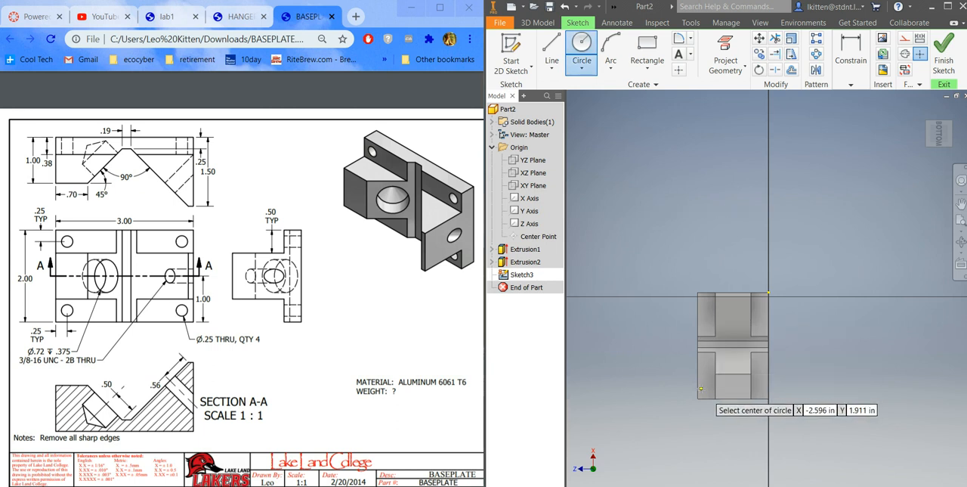
{"action": "scroll", "coordinate": [703, 387], "scroll_direction": "up", "scroll_amount": 4}
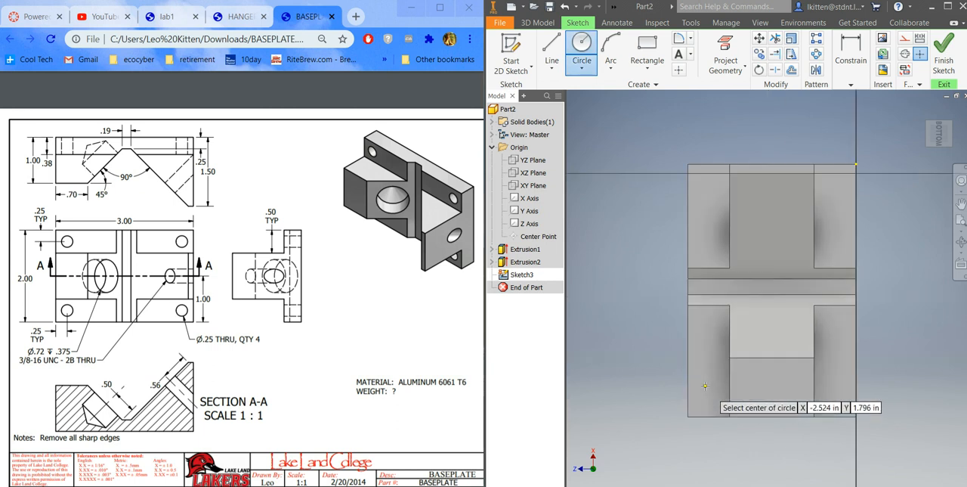
{"action": "left_click", "coordinate": [703, 387]}
{"action": "type", "text": ".25"}
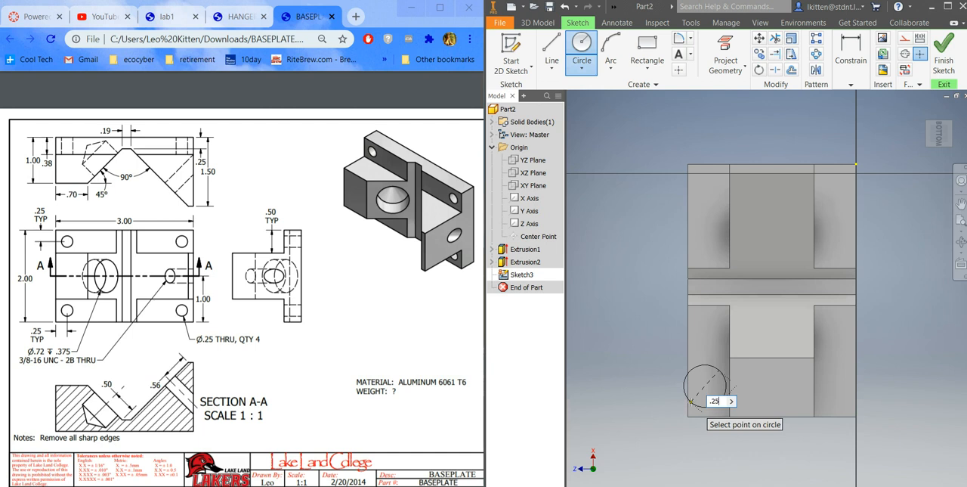
{"action": "key", "text": "Return"}
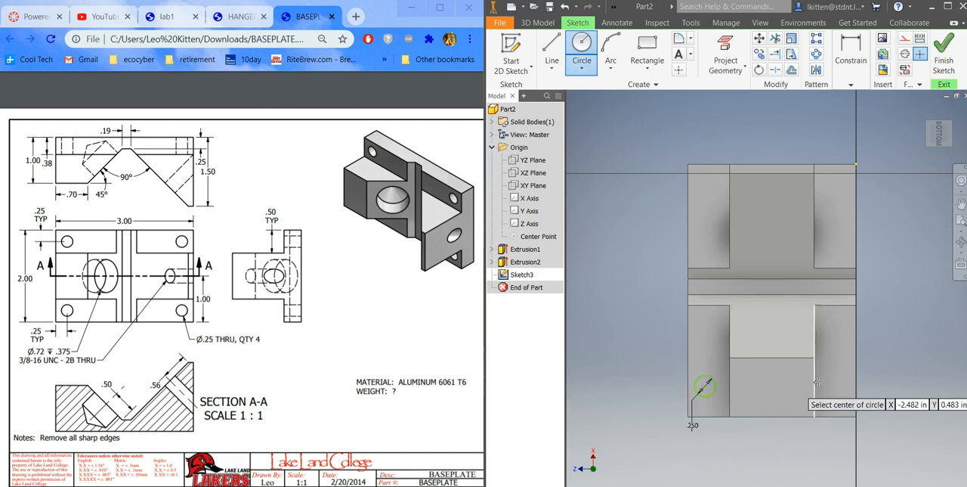
Step: Draw three more 0.25 in diameter circles near the remaining three corners of the flange
{"action": "left_click", "coordinate": [831, 385]}
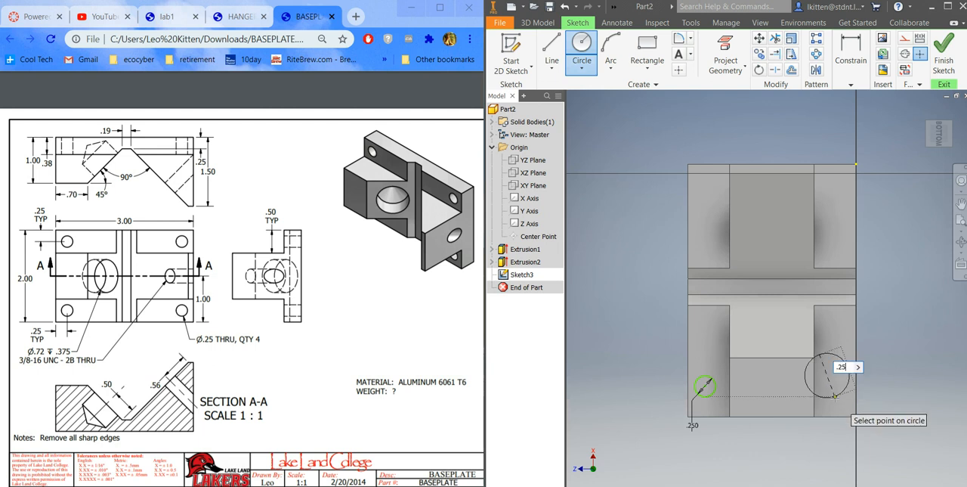
{"action": "key", "text": "Return"}
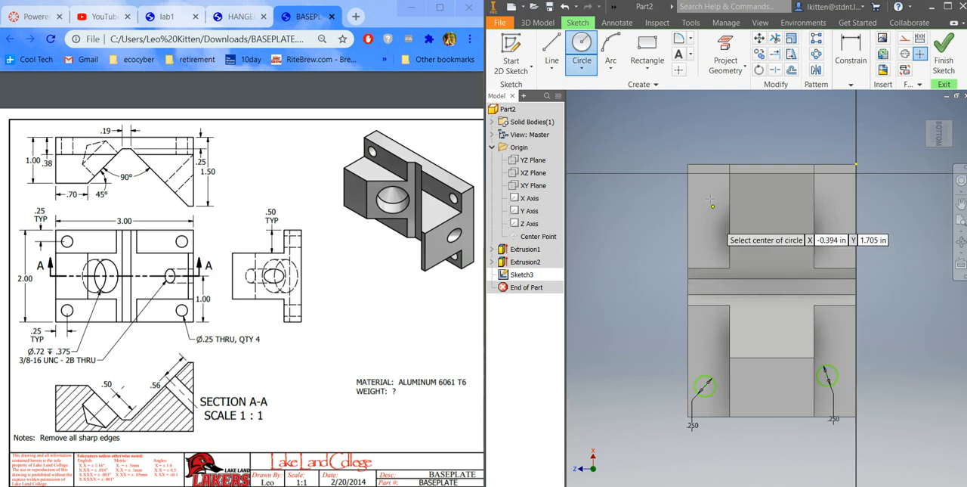
{"action": "left_click", "coordinate": [705, 195]}
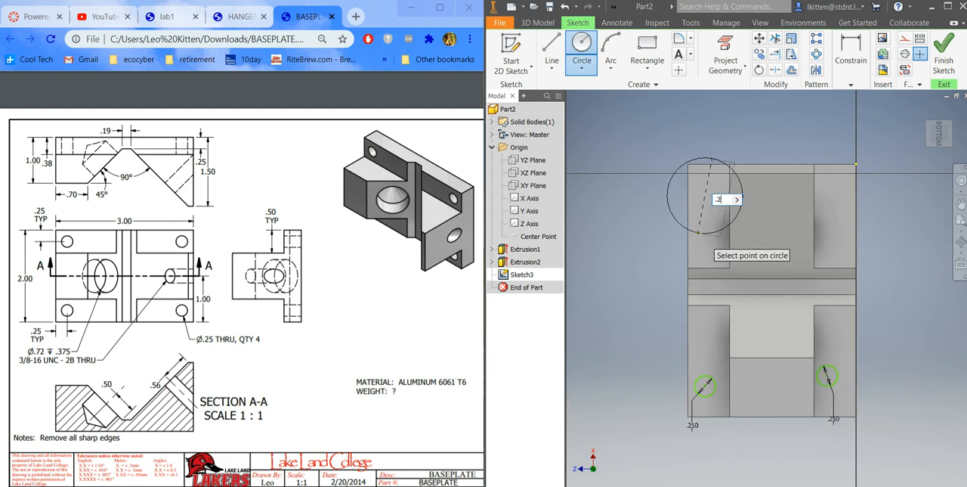
{"action": "key", "text": "Return"}
{"action": "left_click", "coordinate": [835, 202]}
{"action": "type", "text": ".25"}
{"action": "key", "text": "Return"}
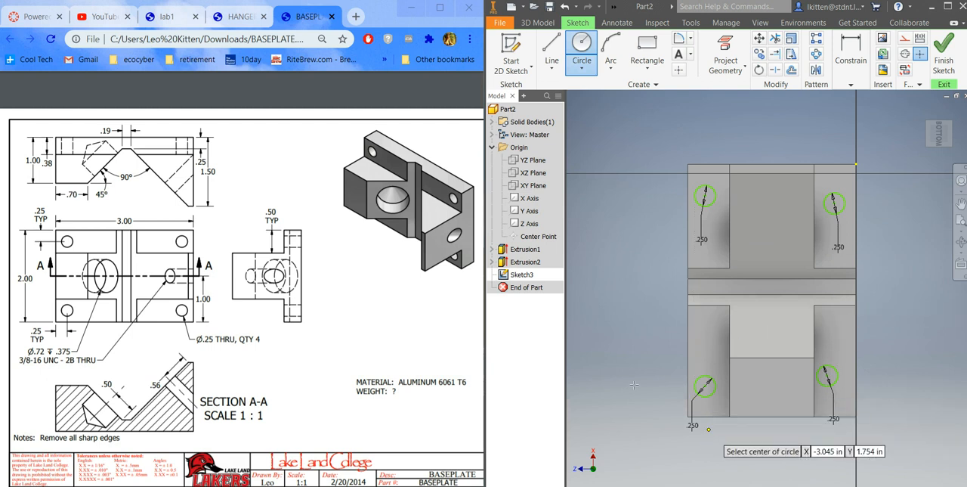
{"action": "left_click", "coordinate": [851, 81]}
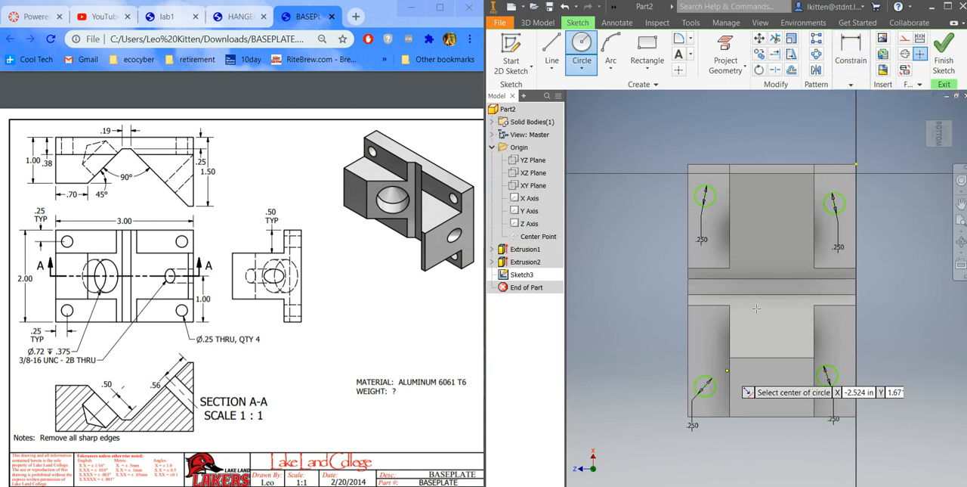
{"action": "left_click", "coordinate": [861, 84]}
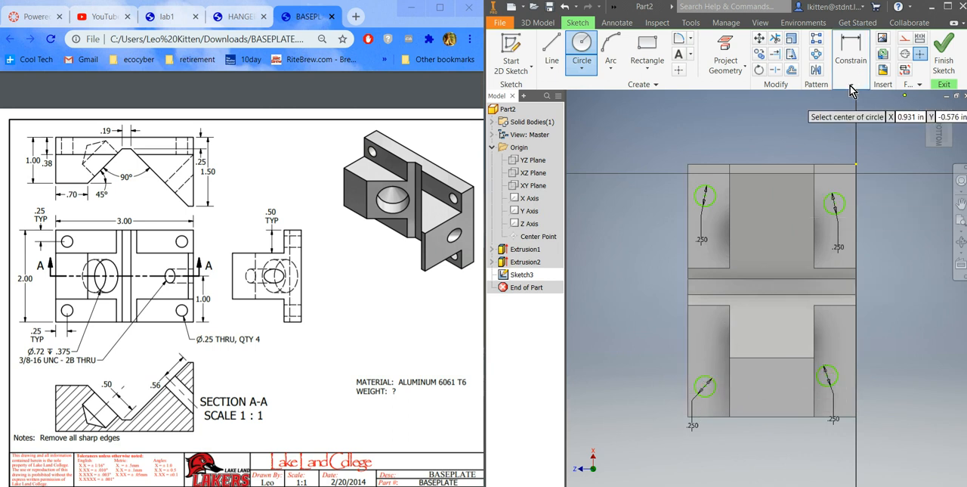
{"action": "left_click", "coordinate": [705, 387]}
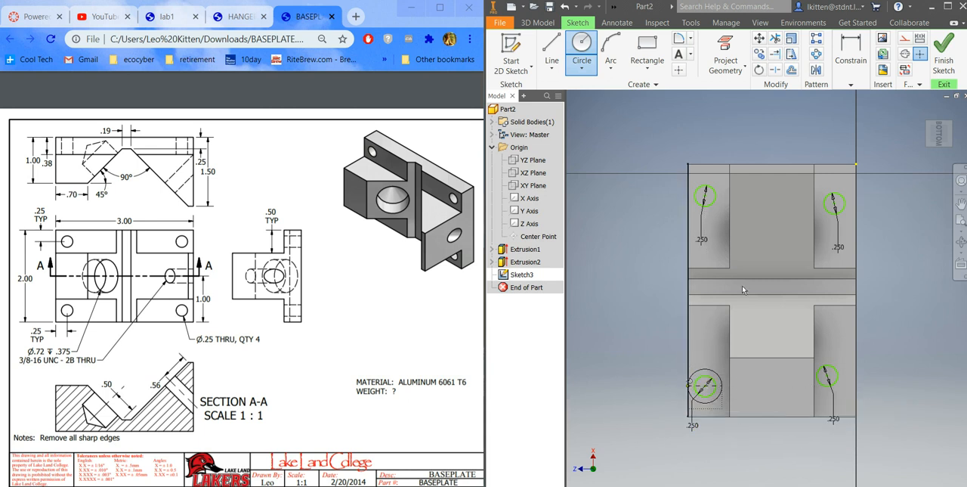
Step: Dimension the lower-left circle's center 0.25 in from both the left and bottom edges of the flange
{"action": "left_click", "coordinate": [851, 84]}
{"action": "left_click", "coordinate": [851, 121]}
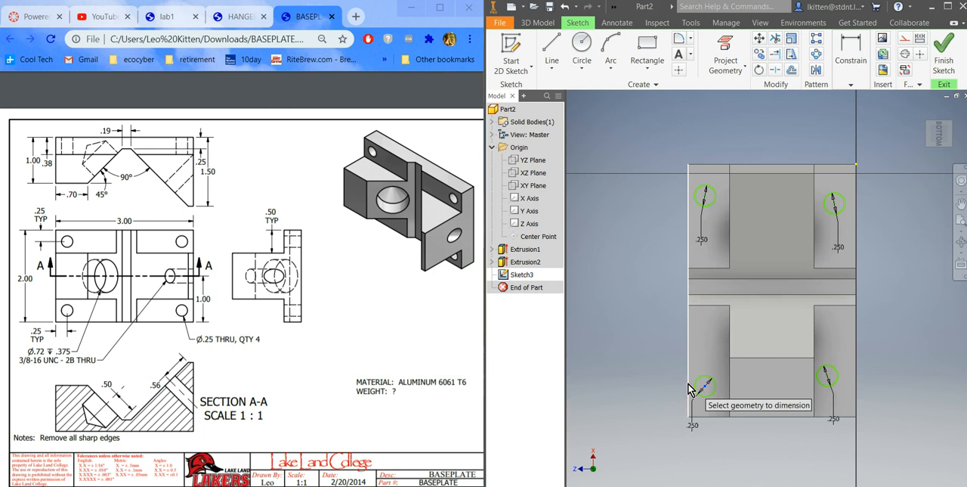
{"action": "left_click", "coordinate": [690, 389]}
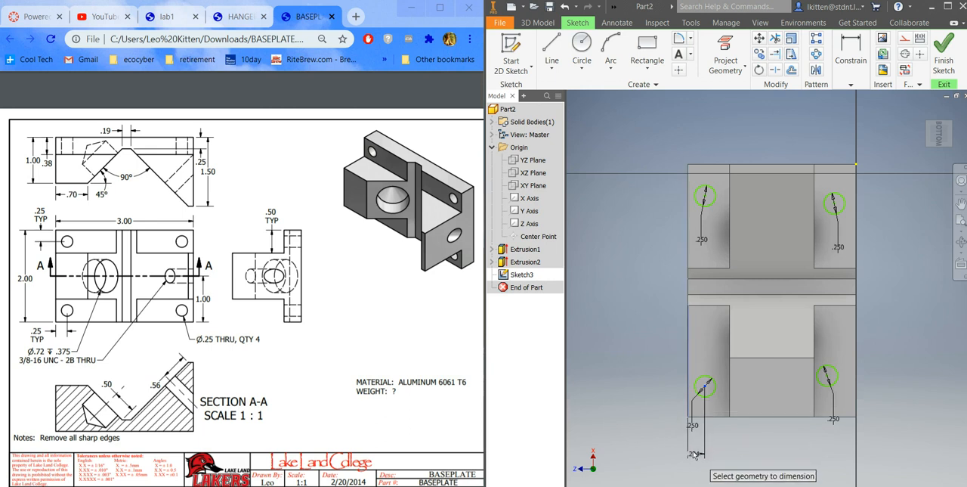
{"action": "left_click", "coordinate": [695, 449]}
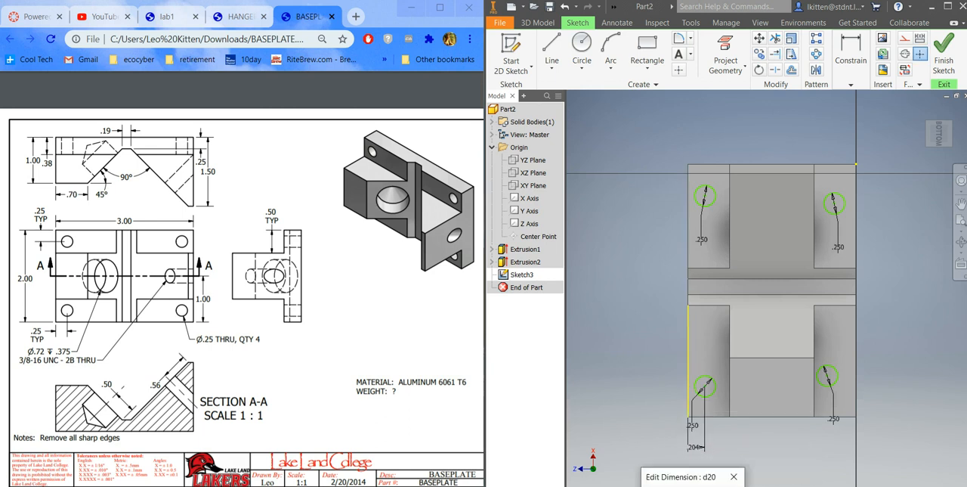
{"action": "key", "text": "Return"}
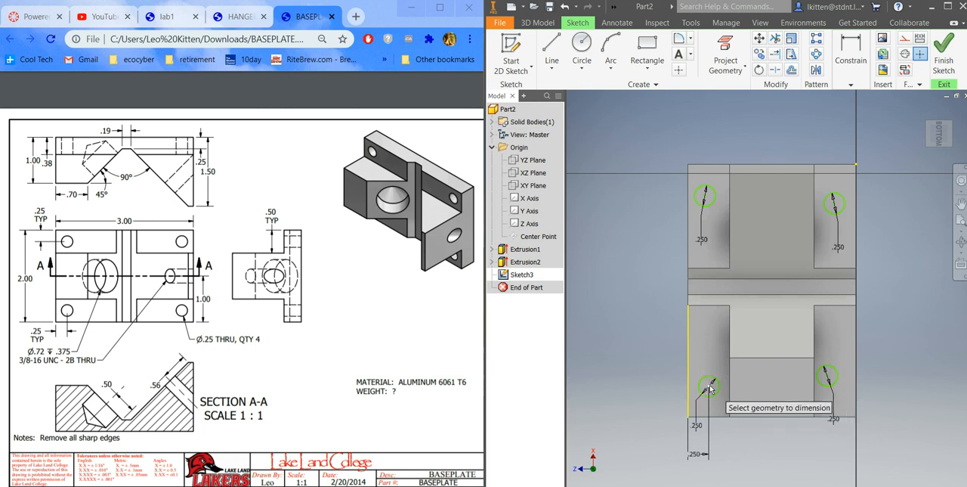
{"action": "left_click", "coordinate": [709, 387]}
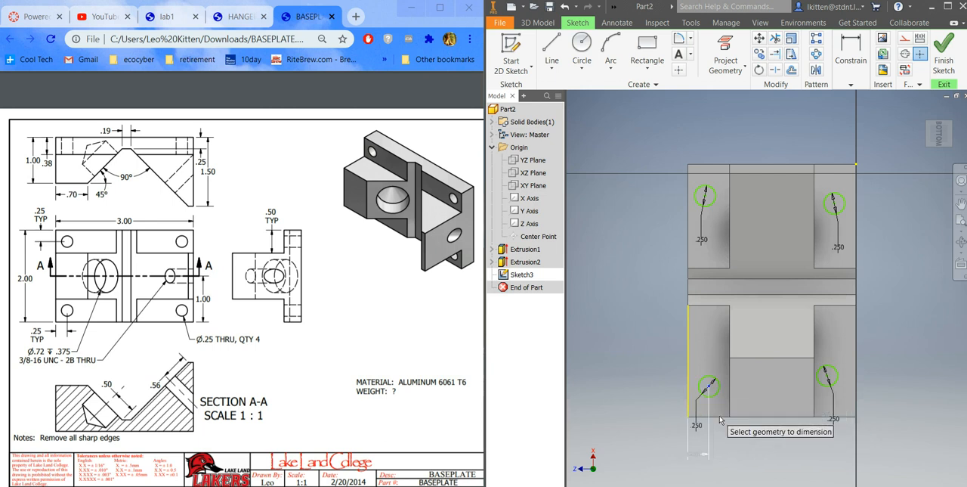
{"action": "left_click", "coordinate": [666, 401]}
{"action": "type", "text": ".25"}
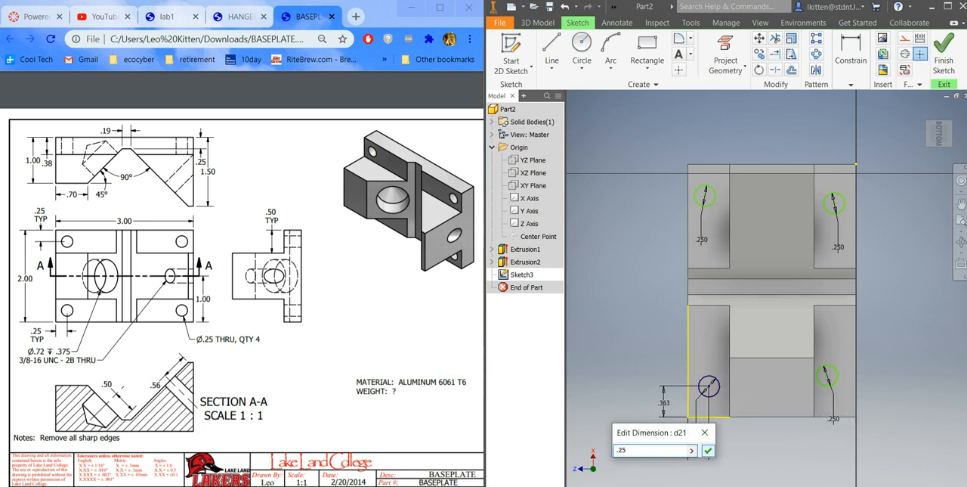
{"action": "key", "text": "Return"}
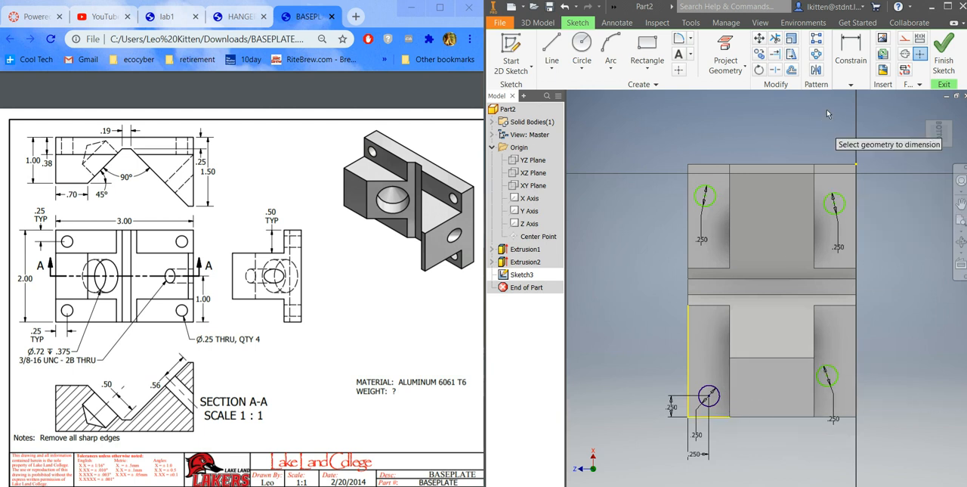
Step: Apply Horizontal constraints between the two left circle centers and between the two right circle centers
{"action": "left_click", "coordinate": [855, 85]}
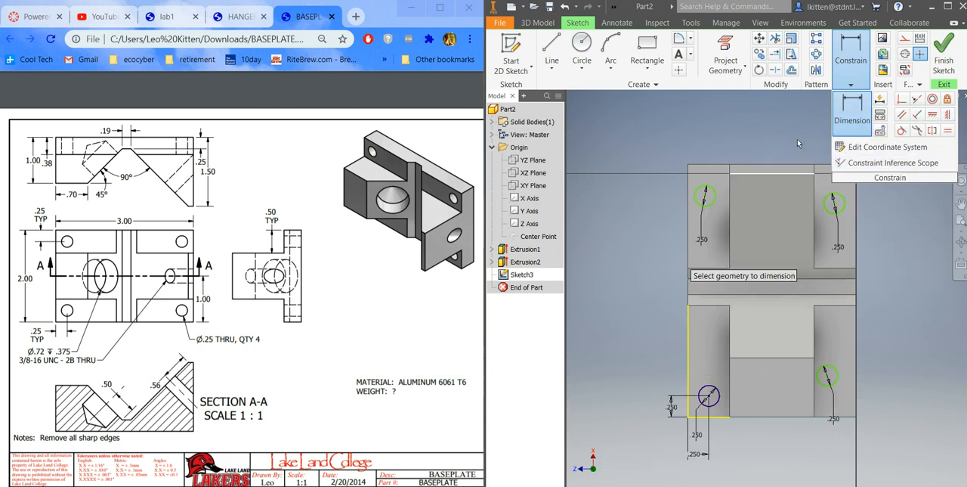
{"action": "left_click", "coordinate": [934, 115]}
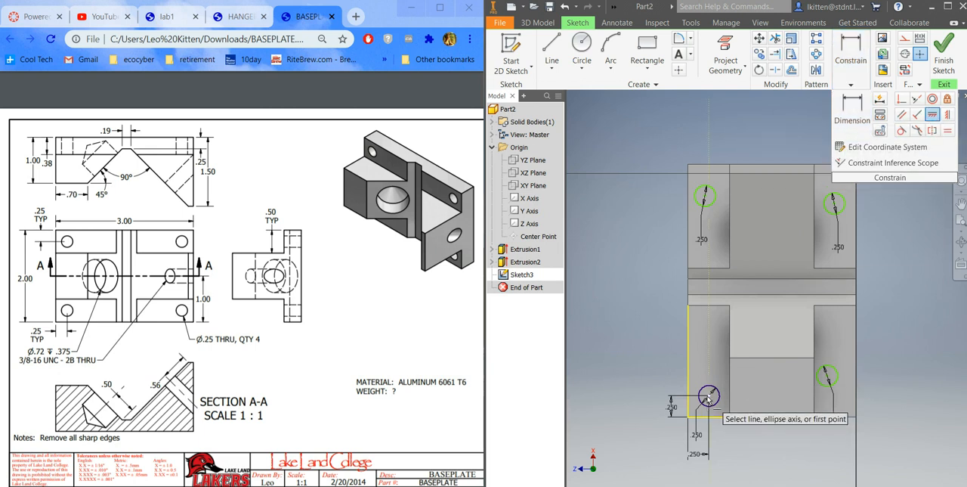
{"action": "left_click", "coordinate": [709, 396]}
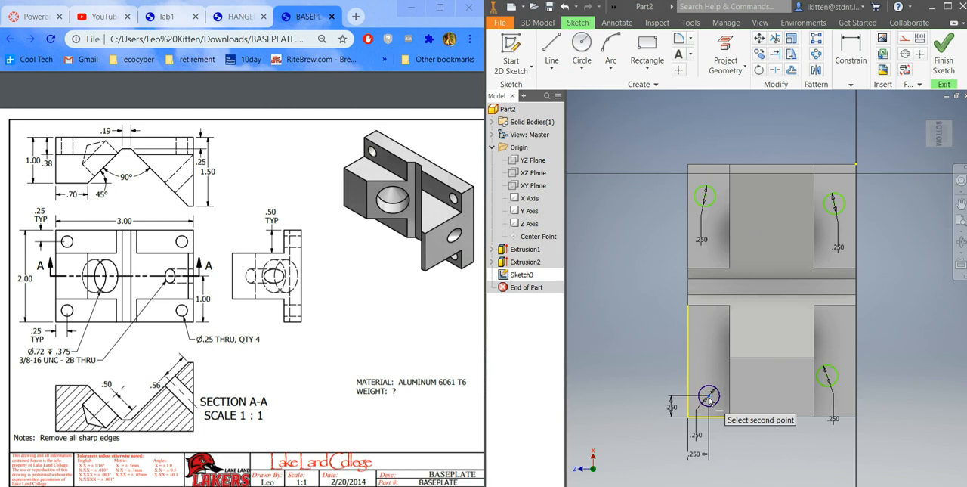
{"action": "left_click", "coordinate": [705, 196]}
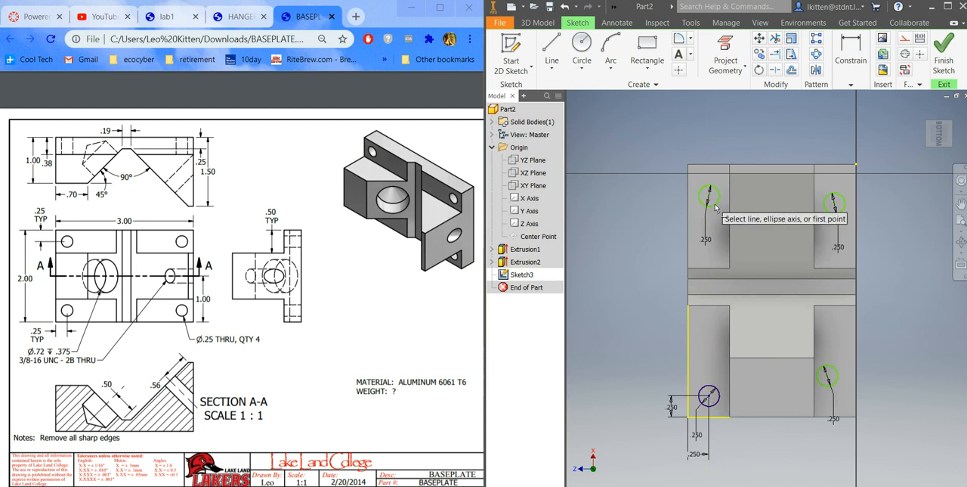
{"action": "left_click", "coordinate": [828, 377]}
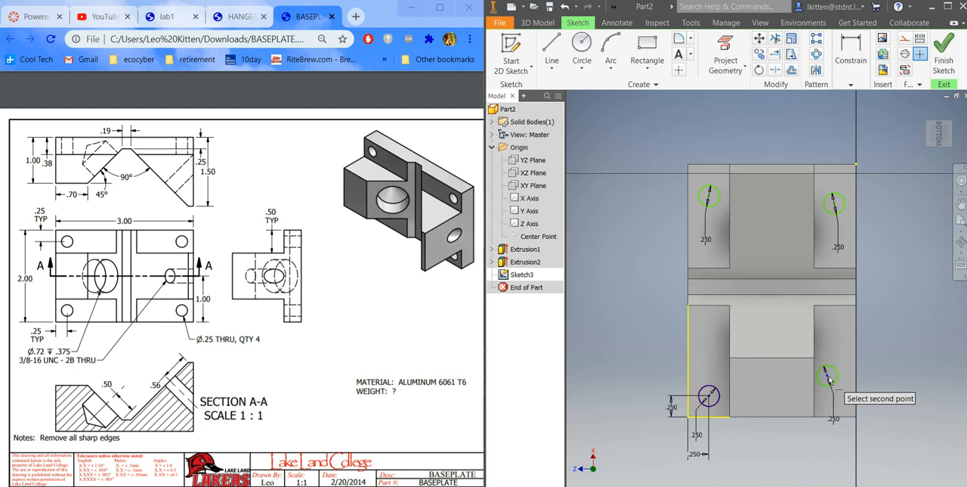
{"action": "left_click", "coordinate": [833, 202]}
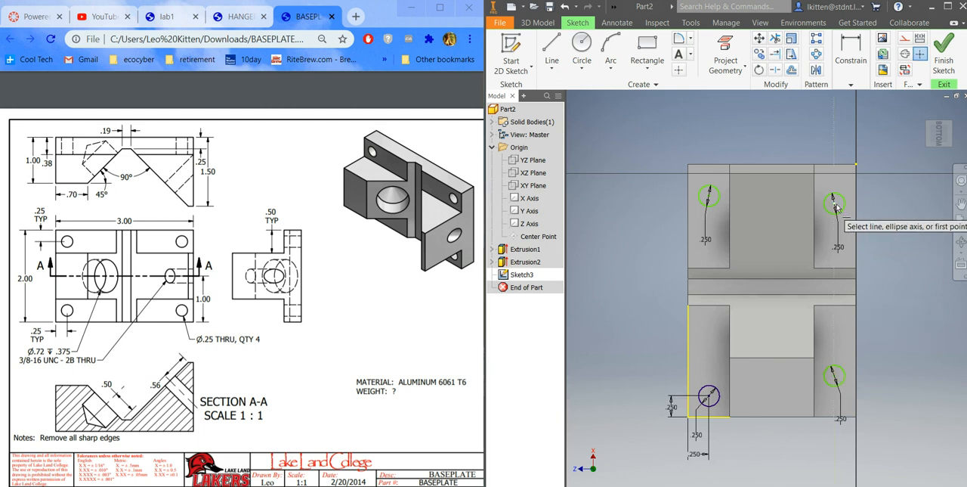
Step: Apply Vertical constraints between the two lower circle centers and between the two upper circle centers
{"action": "left_click", "coordinate": [862, 84]}
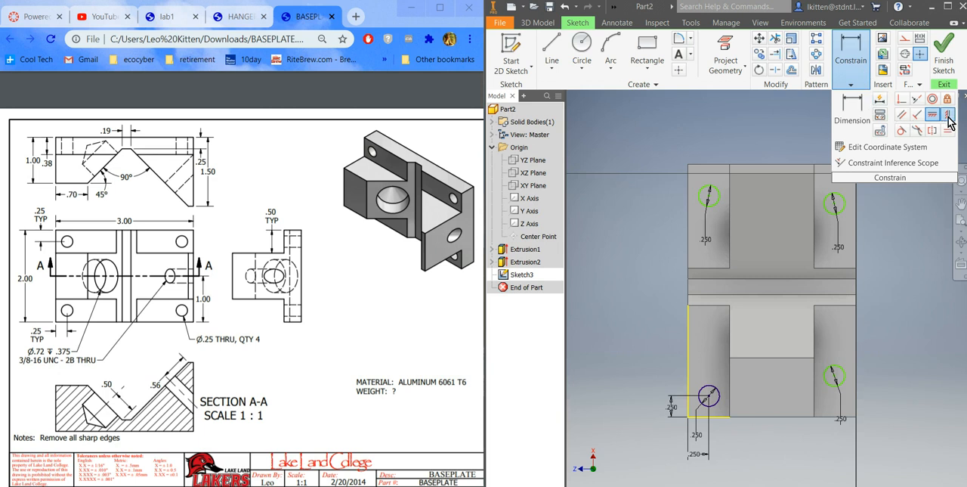
{"action": "left_click", "coordinate": [709, 396]}
{"action": "left_click", "coordinate": [826, 370]}
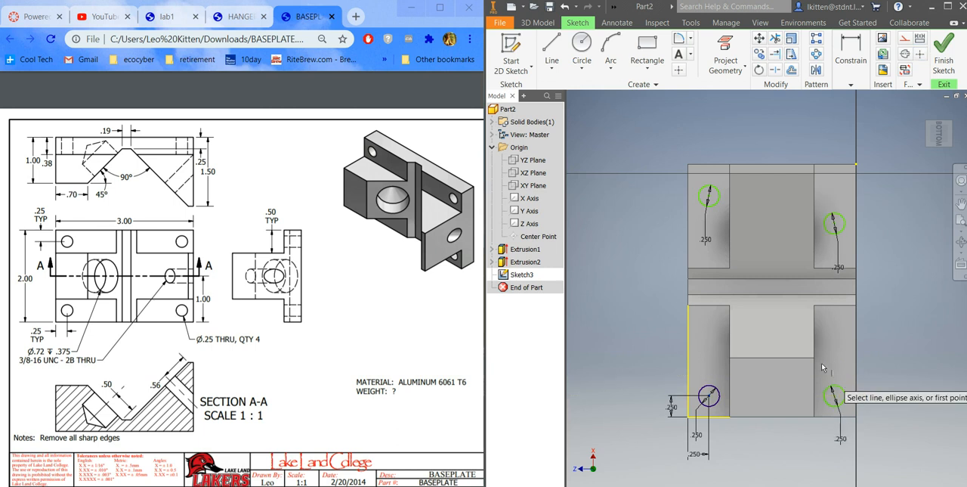
{"action": "left_click", "coordinate": [709, 198]}
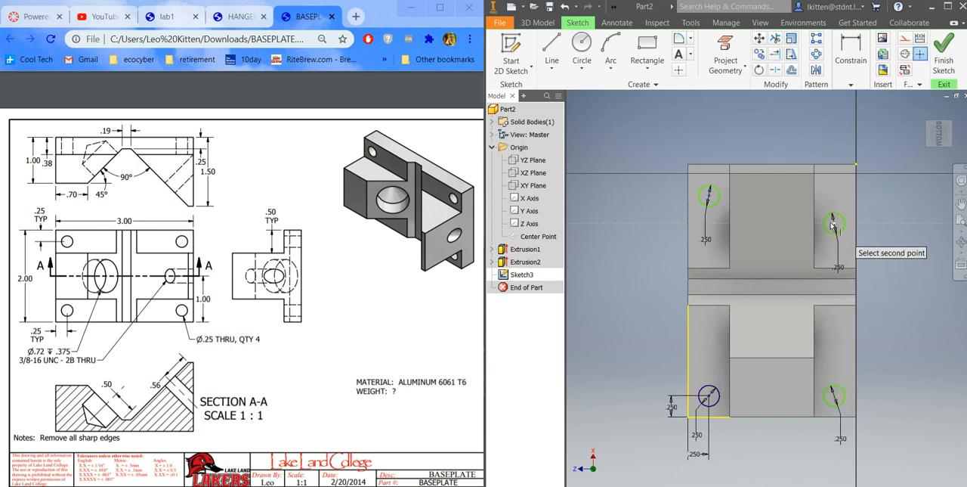
{"action": "left_click", "coordinate": [832, 225]}
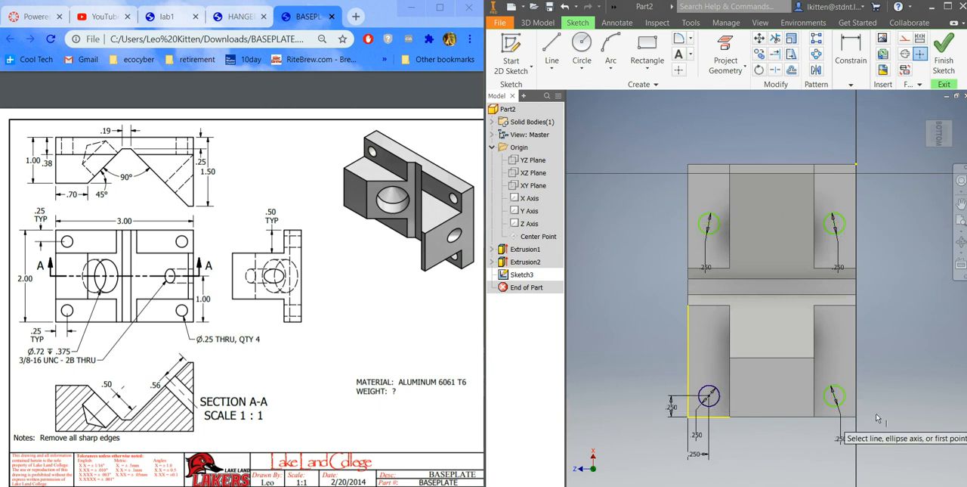
{"action": "left_click", "coordinate": [854, 83]}
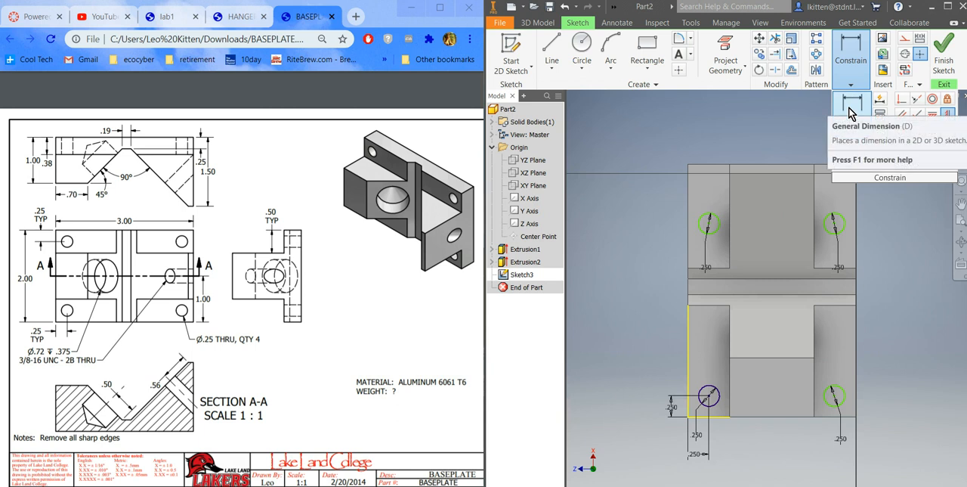
{"action": "left_click", "coordinate": [851, 113]}
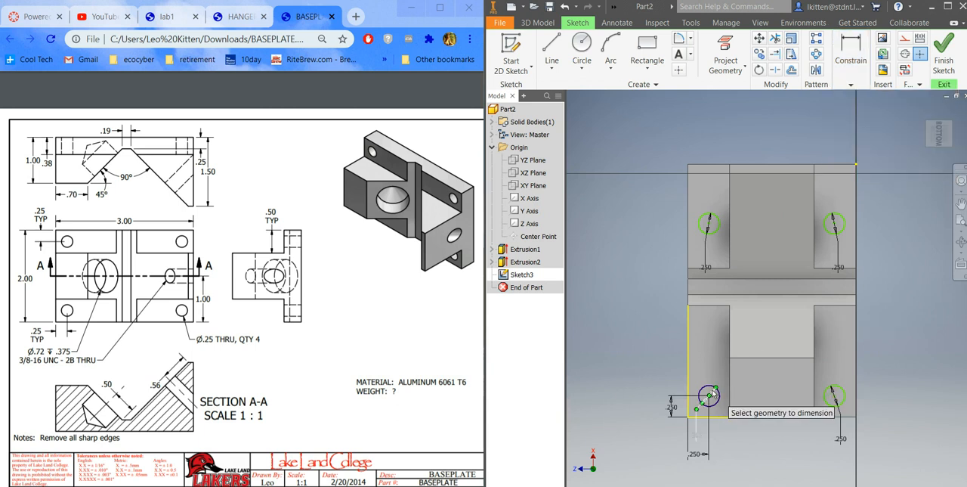
{"action": "left_click", "coordinate": [710, 395]}
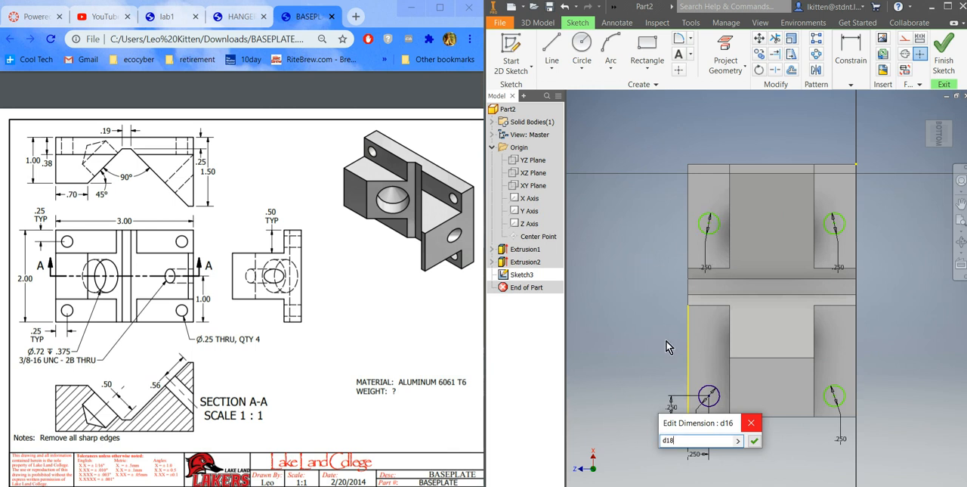
{"action": "left_click", "coordinate": [753, 423]}
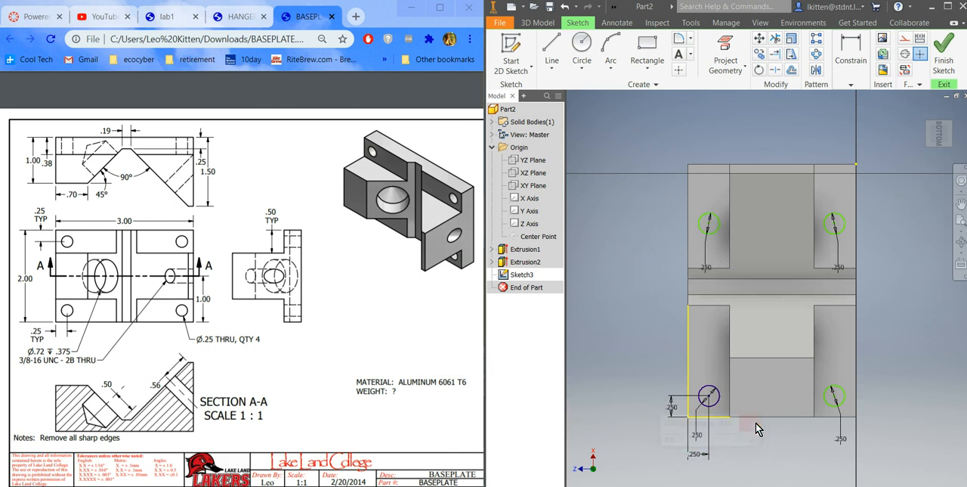
{"action": "left_click", "coordinate": [851, 83]}
{"action": "left_click", "coordinate": [852, 120]}
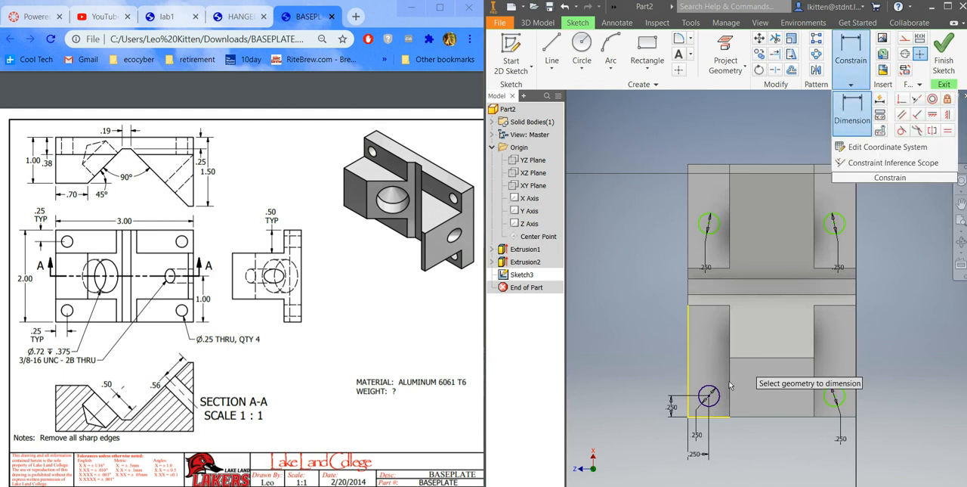
{"action": "left_click", "coordinate": [710, 226]}
{"action": "left_click", "coordinate": [751, 281]}
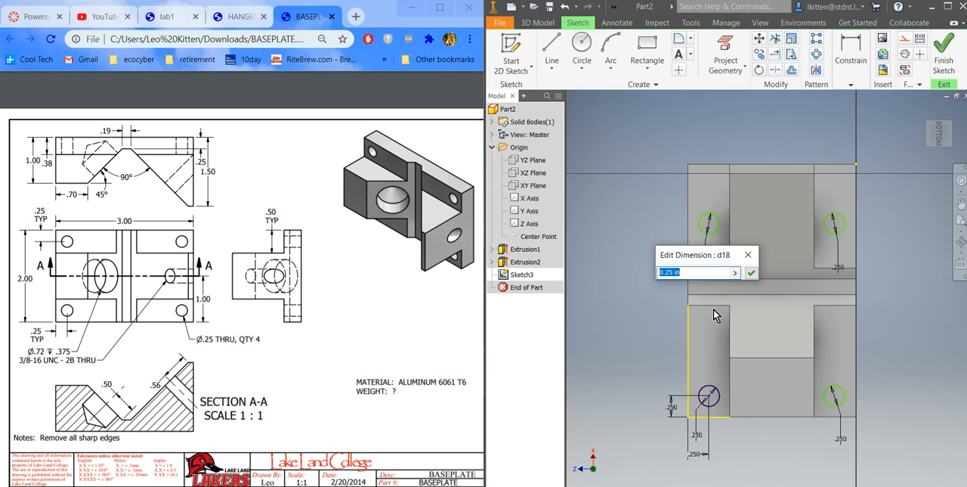
{"action": "left_click", "coordinate": [750, 272]}
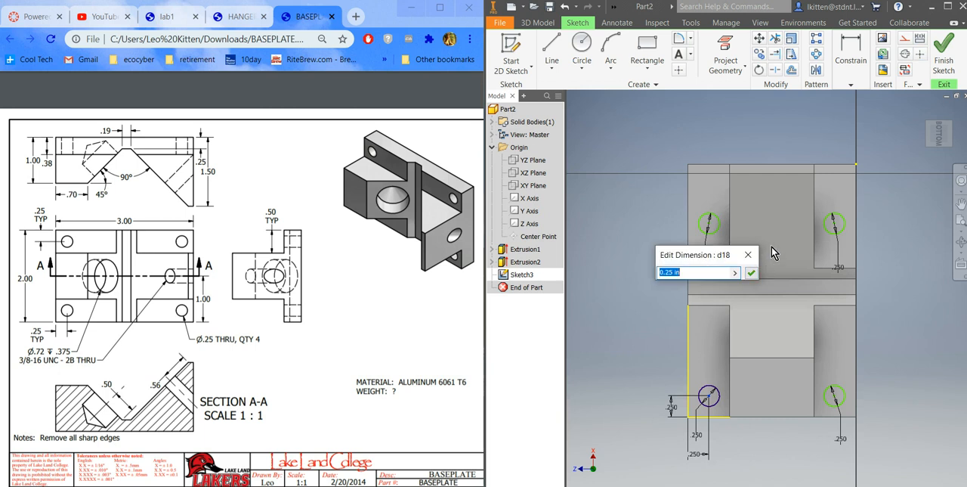
Step: Dimension the spacing between the upper-left and lower-left circles as 2.5 in
{"action": "left_click", "coordinate": [851, 84]}
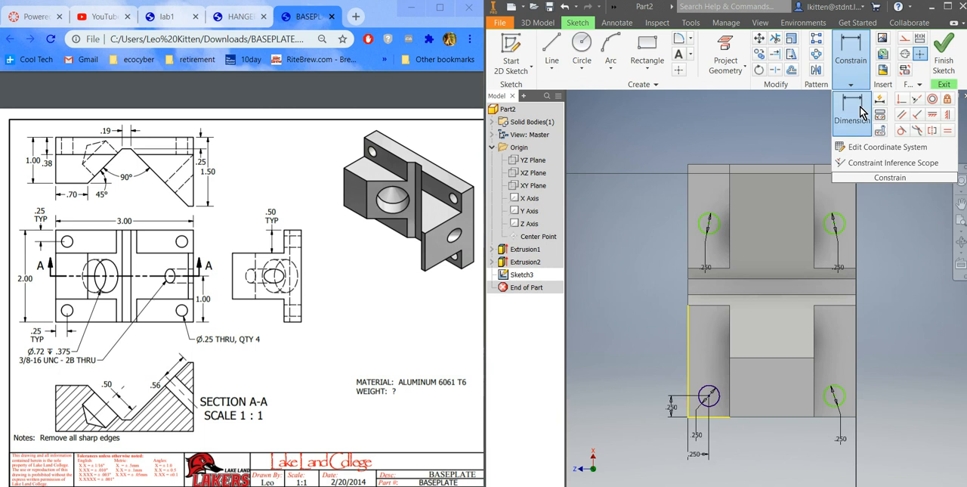
{"action": "left_click", "coordinate": [718, 398]}
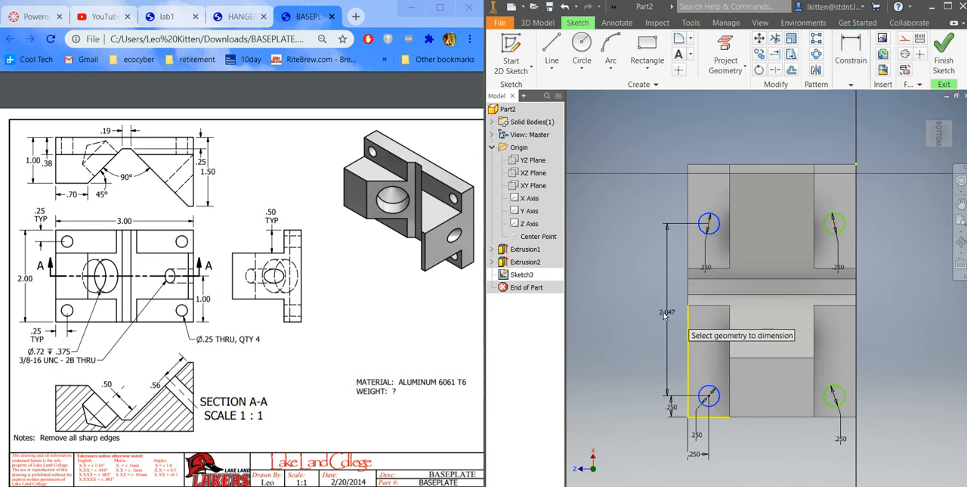
{"action": "left_click", "coordinate": [659, 318]}
{"action": "type", "text": "1"}
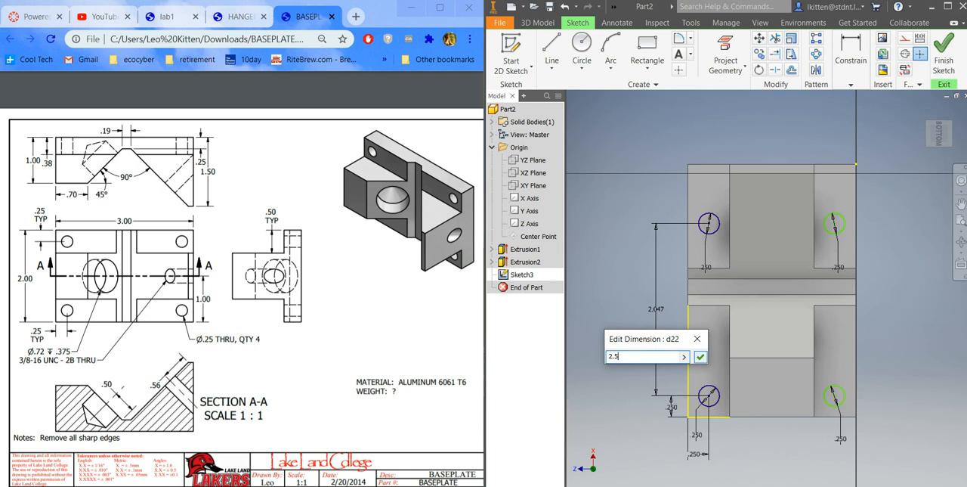
{"action": "key", "text": "Return"}
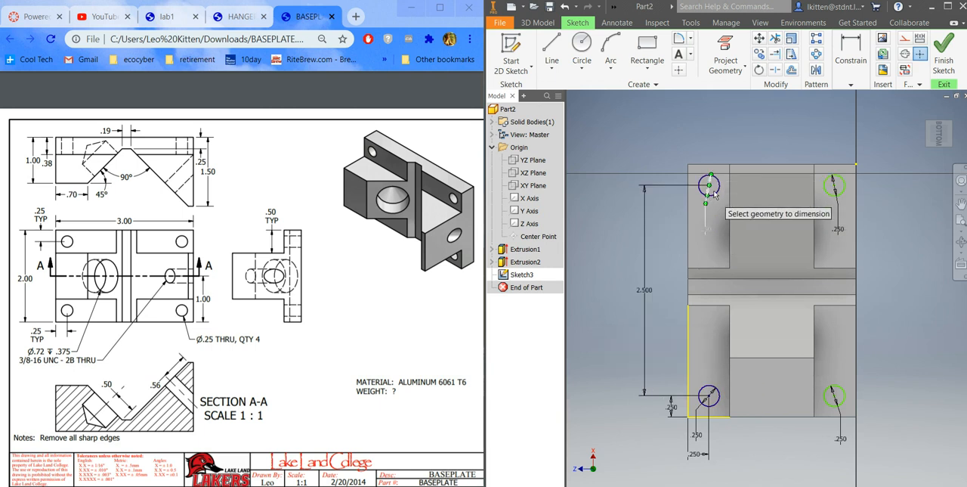
Step: Dimension the spacing between the two upper circles as 1.5 in and finish the sketch
{"action": "left_click", "coordinate": [714, 192]}
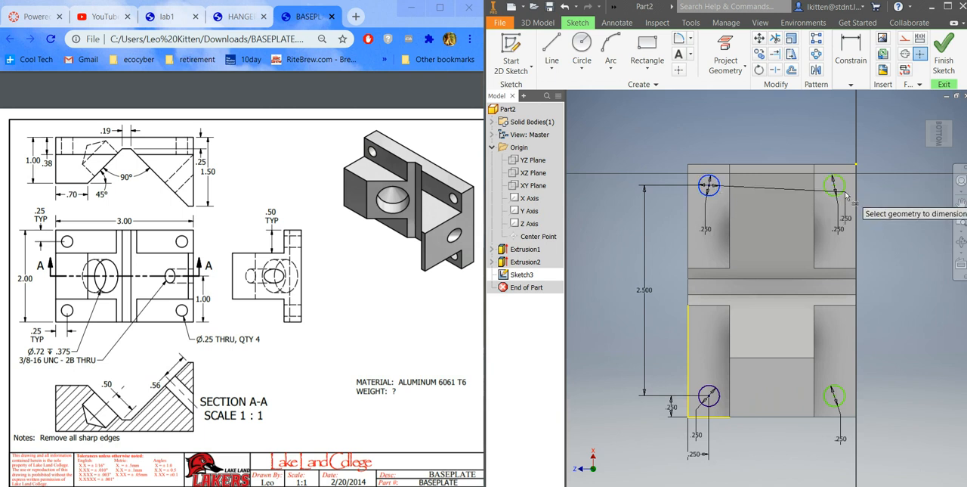
{"action": "left_click", "coordinate": [838, 189]}
{"action": "left_click", "coordinate": [778, 145]}
{"action": "type", "text": "1.5"}
{"action": "left_click", "coordinate": [821, 188]}
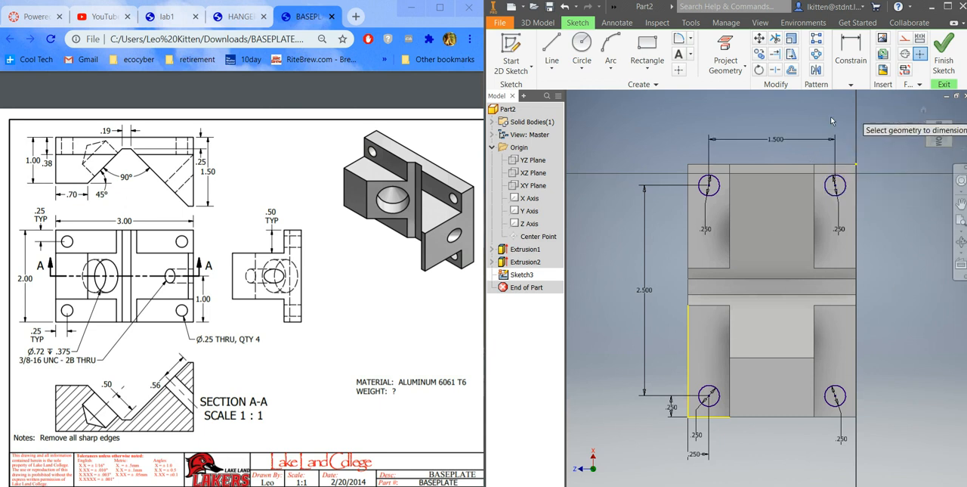
{"action": "right_click", "coordinate": [806, 124]}
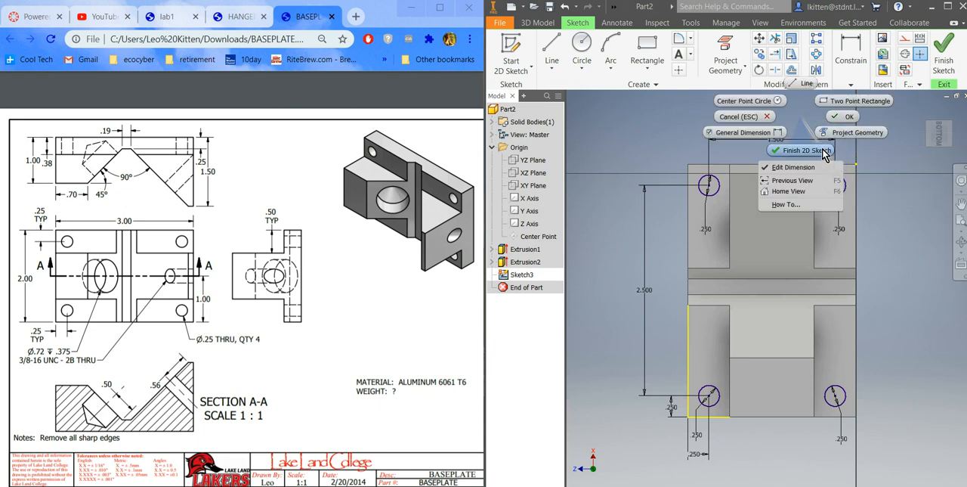
{"action": "left_click", "coordinate": [824, 150]}
Step: Start an Extrude from the four-circle sketch as a cut with its extents set to All
{"action": "right_click", "coordinate": [711, 228]}
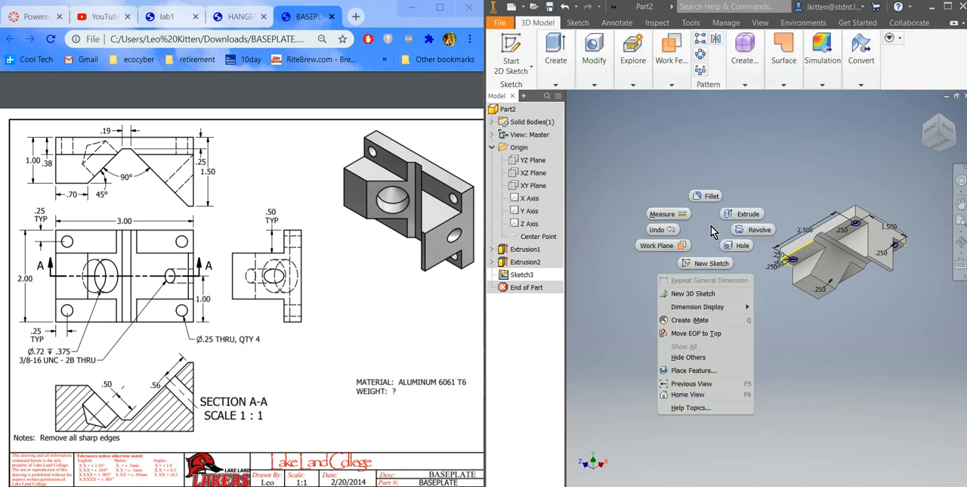
{"action": "left_click", "coordinate": [748, 214]}
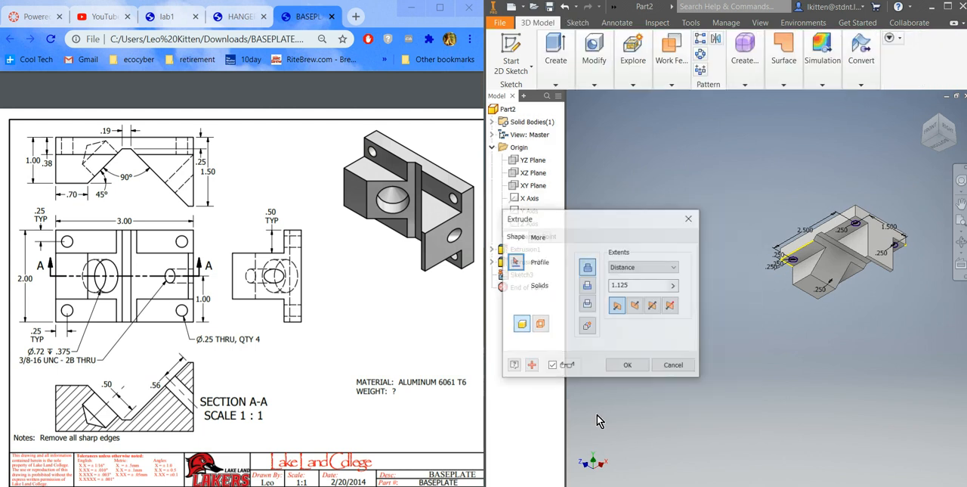
{"action": "left_click", "coordinate": [587, 288]}
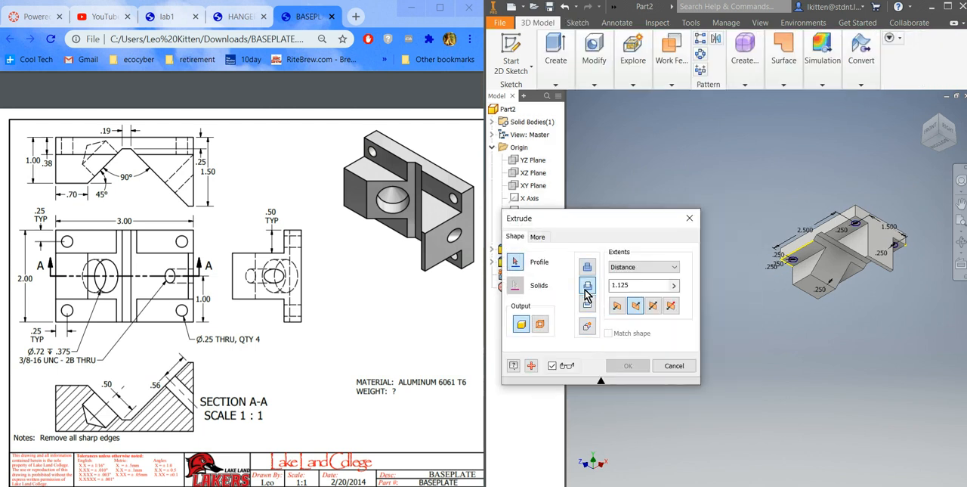
{"action": "left_click", "coordinate": [633, 269]}
{"action": "left_click", "coordinate": [617, 311]}
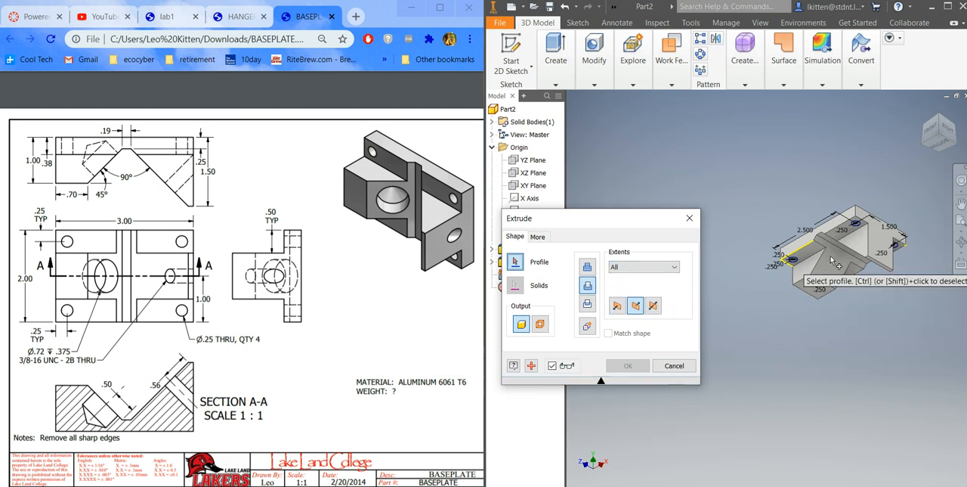
Step: Select all four mounting-hole circles as profiles and complete the through-all cut
{"action": "scroll", "coordinate": [832, 261], "scroll_direction": "up", "scroll_amount": 5}
{"action": "left_click", "coordinate": [860, 243]}
{"action": "scroll", "coordinate": [860, 244], "scroll_direction": "down", "scroll_amount": 5}
{"action": "scroll", "coordinate": [850, 234], "scroll_direction": "up", "scroll_amount": 5}
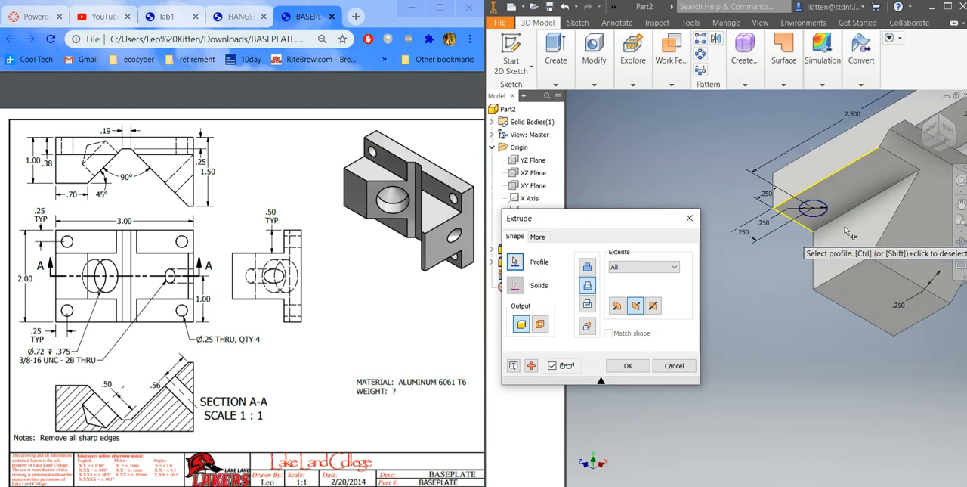
{"action": "scroll", "coordinate": [881, 261], "scroll_direction": "down", "scroll_amount": 5}
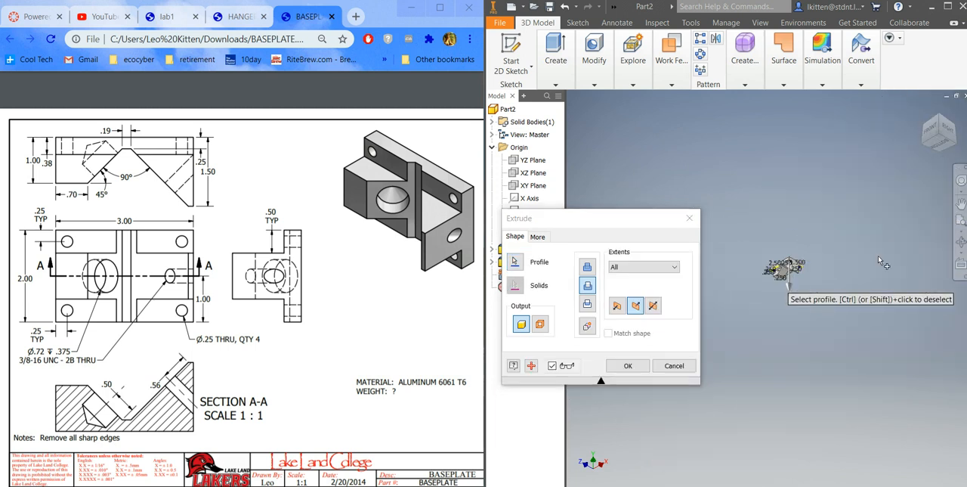
{"action": "scroll", "coordinate": [785, 266], "scroll_direction": "up", "scroll_amount": 5}
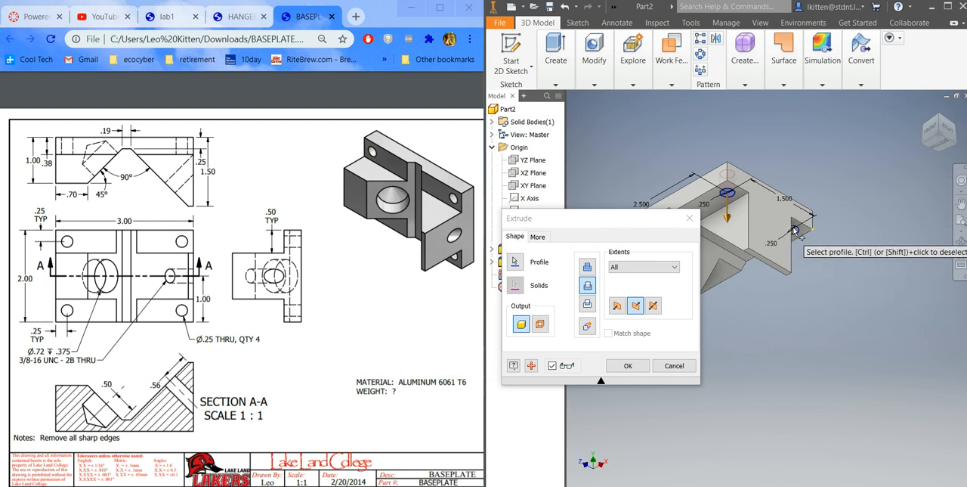
{"action": "scroll", "coordinate": [795, 231], "scroll_direction": "up", "scroll_amount": 5}
{"action": "left_click", "coordinate": [789, 243]}
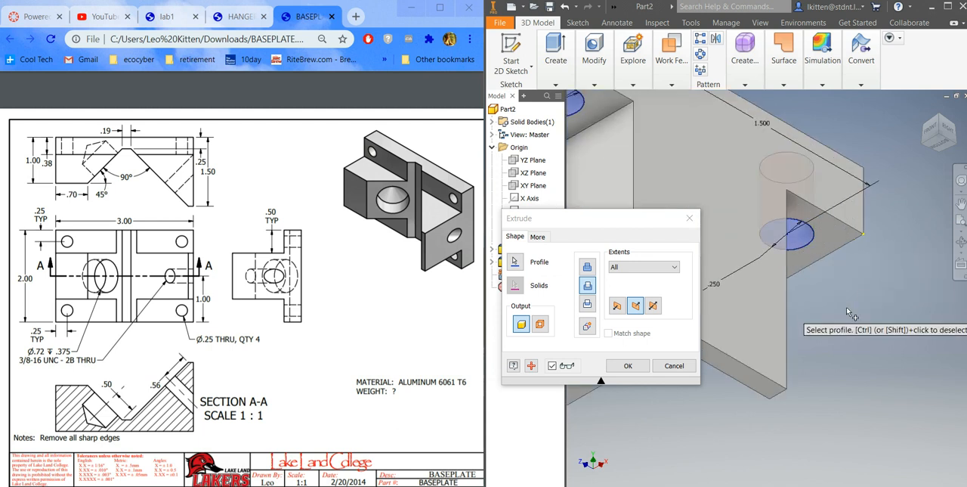
{"action": "scroll", "coordinate": [848, 311], "scroll_direction": "down", "scroll_amount": 3}
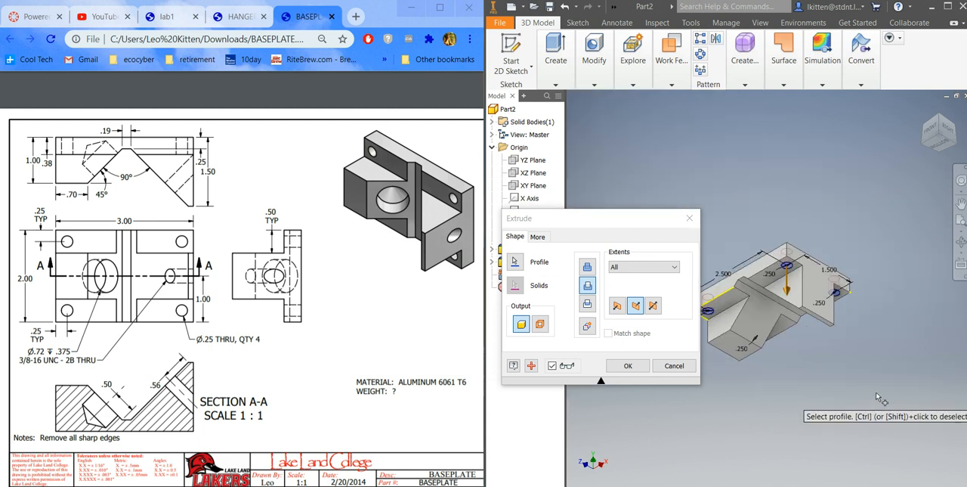
{"action": "middle_click_drag", "start_coordinate": [865, 395], "coordinate": [831, 366], "text": "shift"}
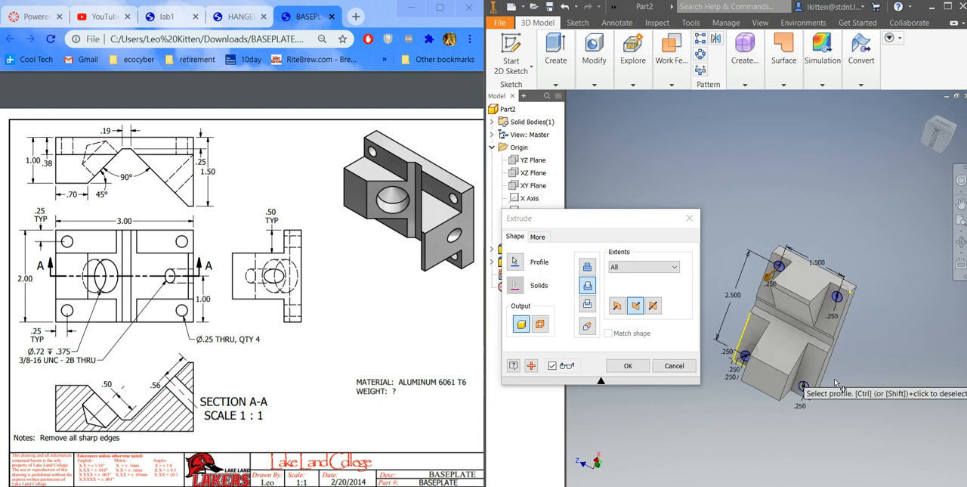
{"action": "scroll", "coordinate": [788, 389], "scroll_direction": "up", "scroll_amount": 5}
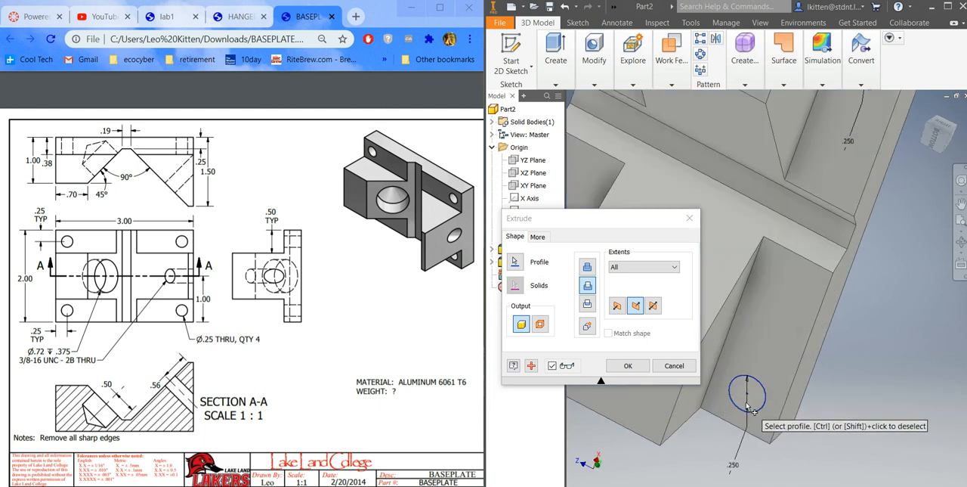
{"action": "left_click", "coordinate": [748, 405]}
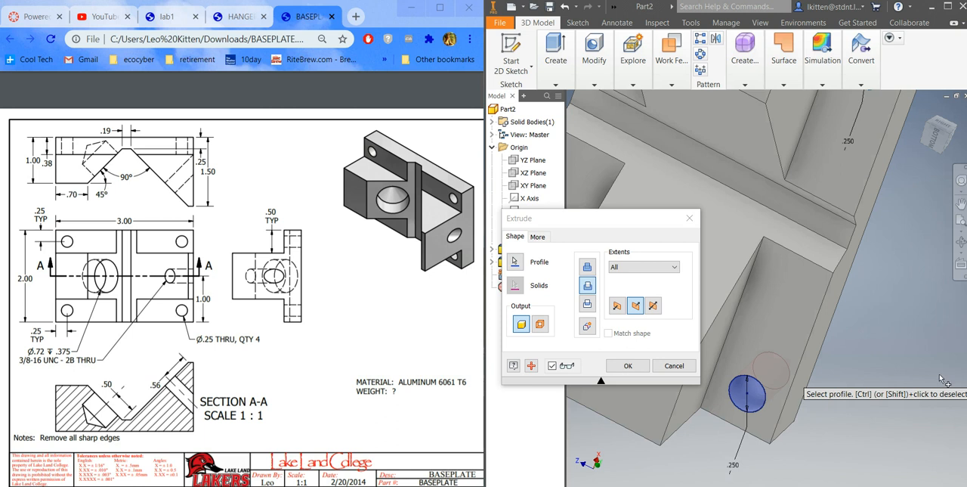
{"action": "scroll", "coordinate": [941, 378], "scroll_direction": "down", "scroll_amount": 3}
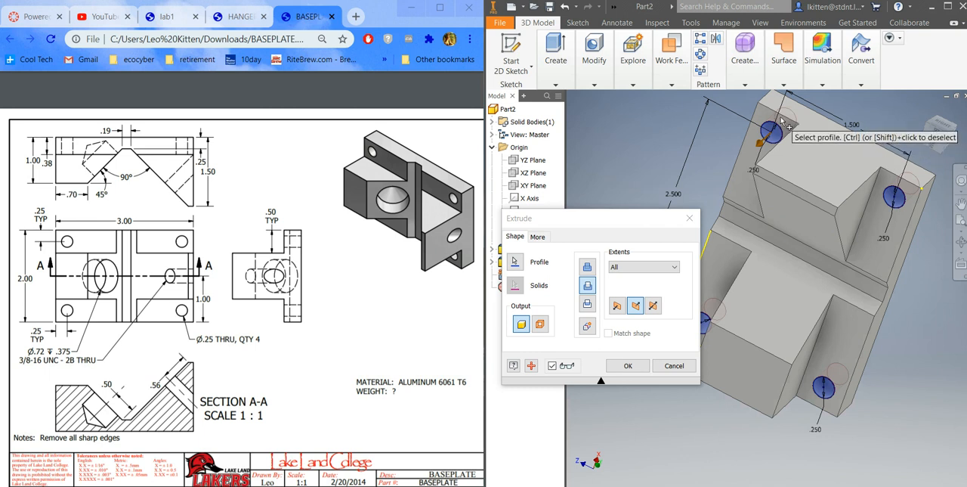
{"action": "left_click", "coordinate": [631, 367]}
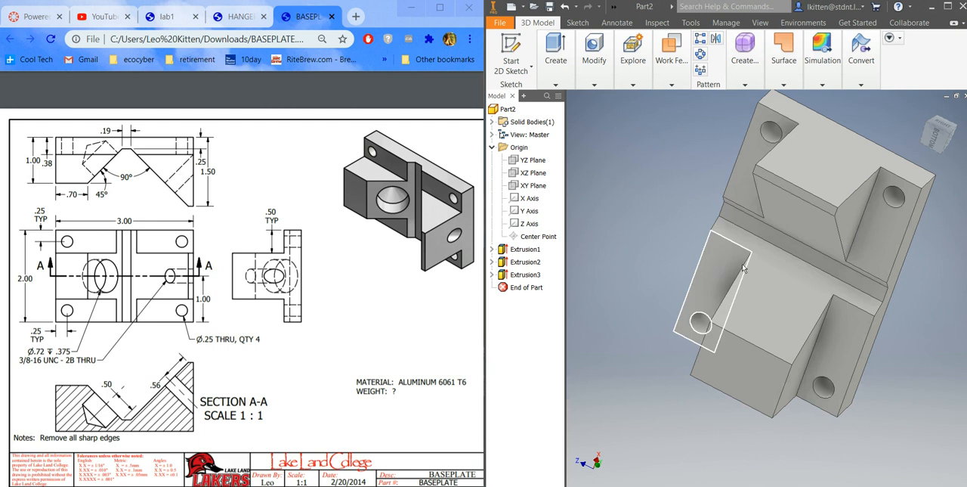
Step: Create a sketch on the sloped V face of the shorter block and place a center point near its middle
{"action": "right_click", "coordinate": [755, 283]}
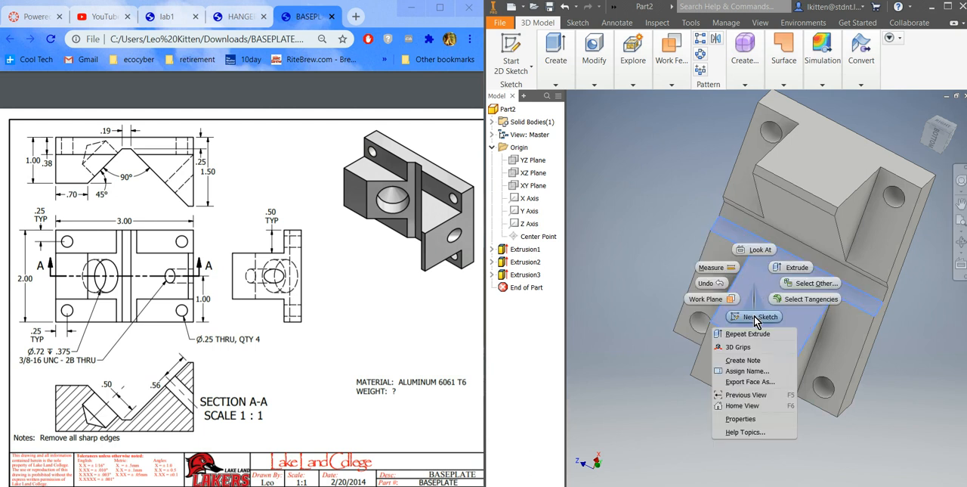
{"action": "left_click", "coordinate": [755, 318]}
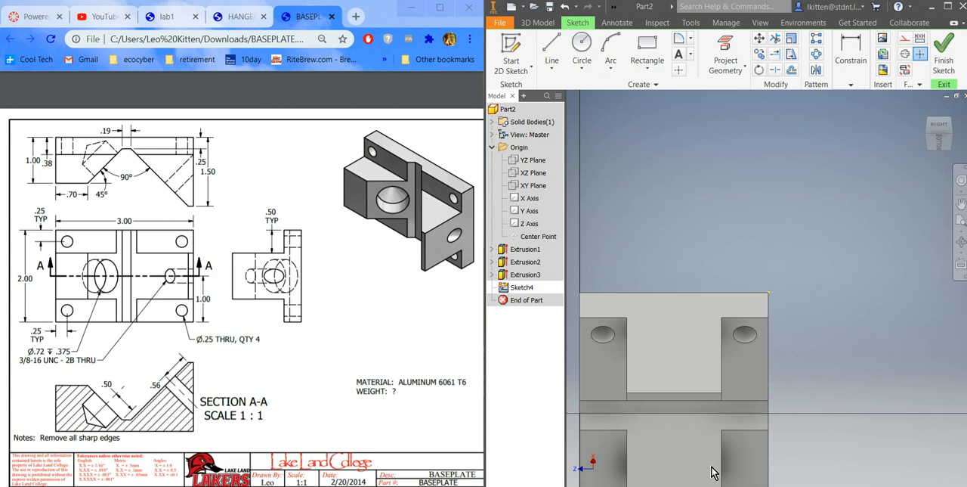
{"action": "scroll", "coordinate": [869, 298], "scroll_direction": "down", "scroll_amount": 5}
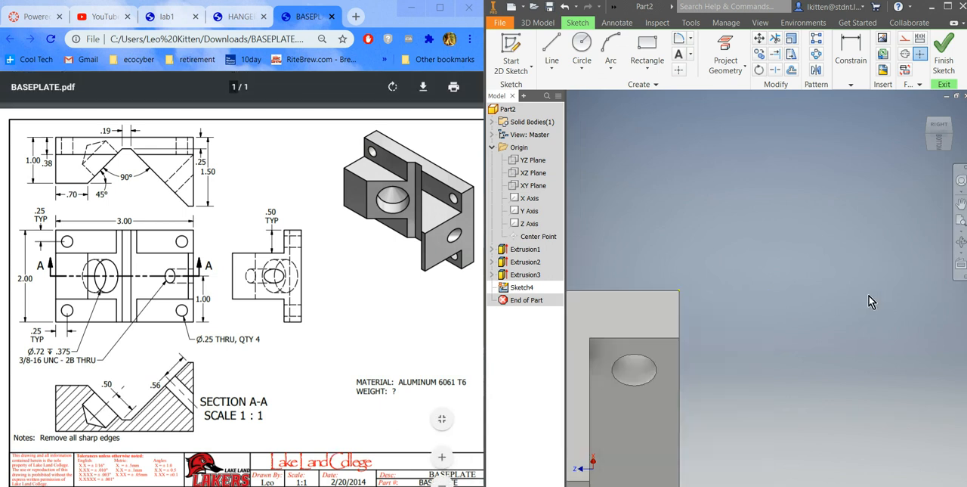
{"action": "scroll", "coordinate": [853, 348], "scroll_direction": "up", "scroll_amount": 6}
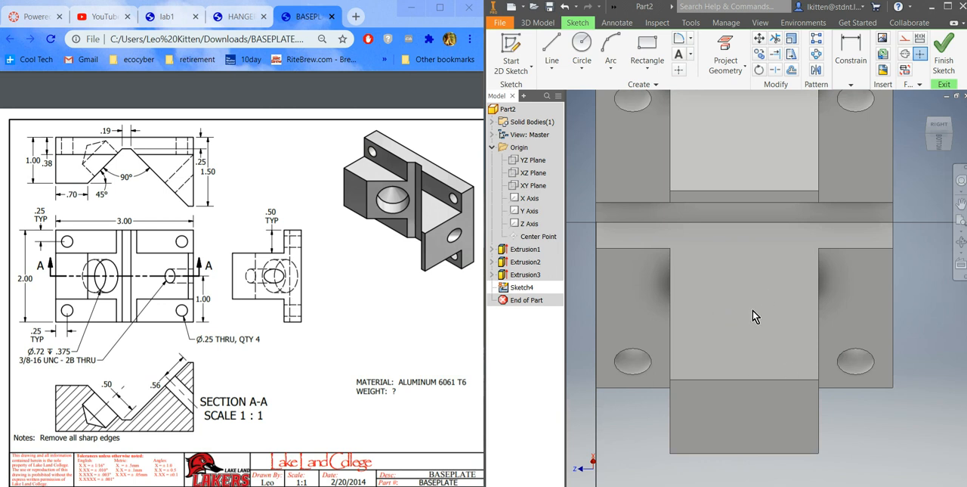
{"action": "left_click", "coordinate": [582, 43]}
Step: Apply a Horizontal constraint between the center point and the midpoint of the sloped face's outer edge
{"action": "left_click", "coordinate": [850, 85]}
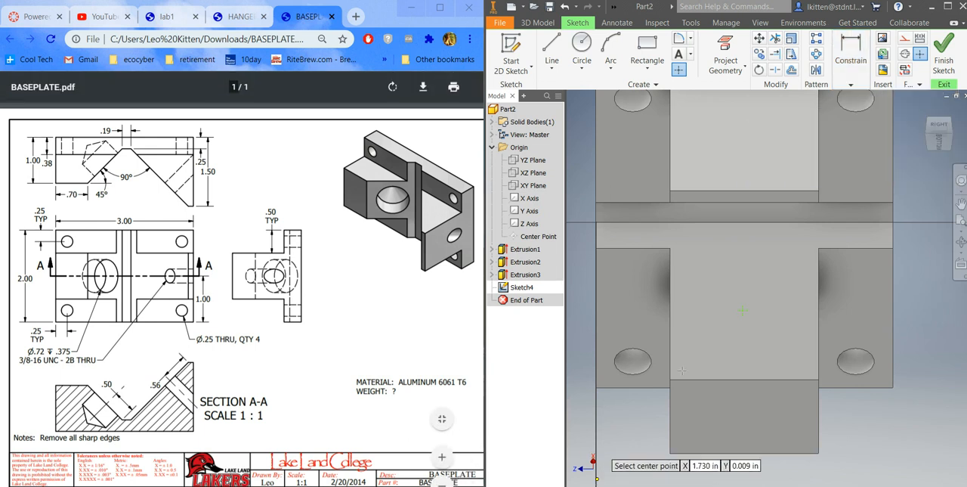
{"action": "left_click", "coordinate": [852, 85]}
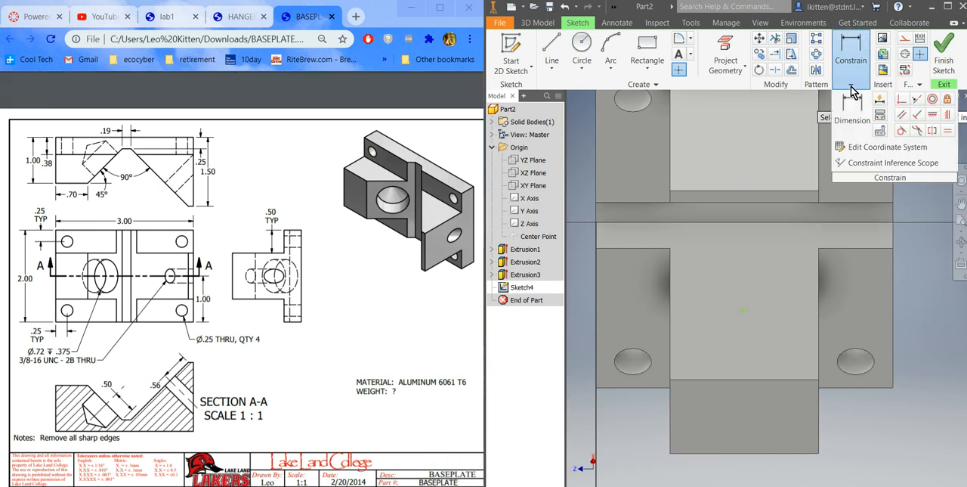
{"action": "left_click", "coordinate": [744, 314]}
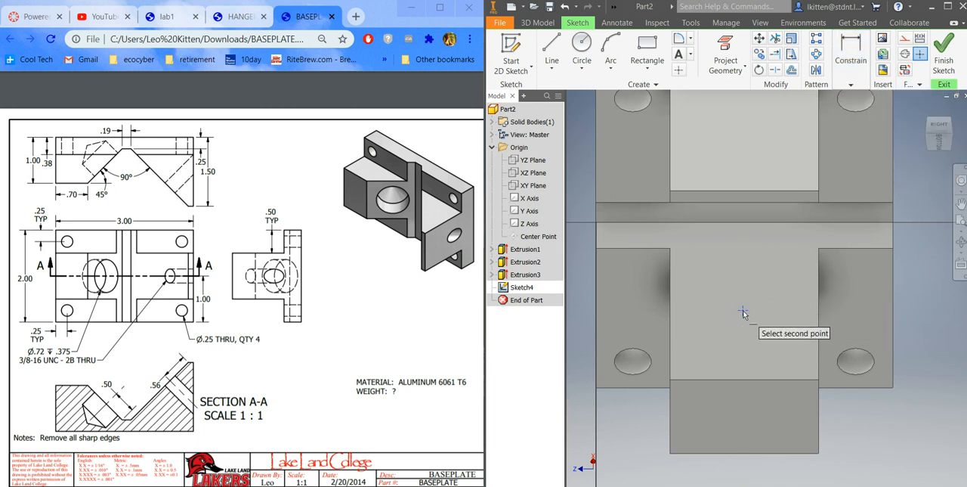
{"action": "left_click", "coordinate": [744, 382]}
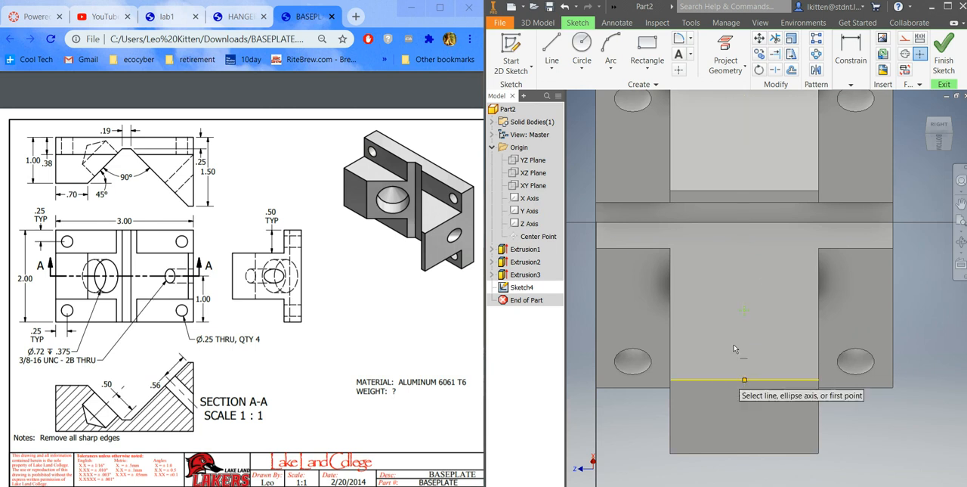
Step: Dimension the center point 0.5 in from the edge at the base of the V and finish the sketch
{"action": "left_click", "coordinate": [850, 83]}
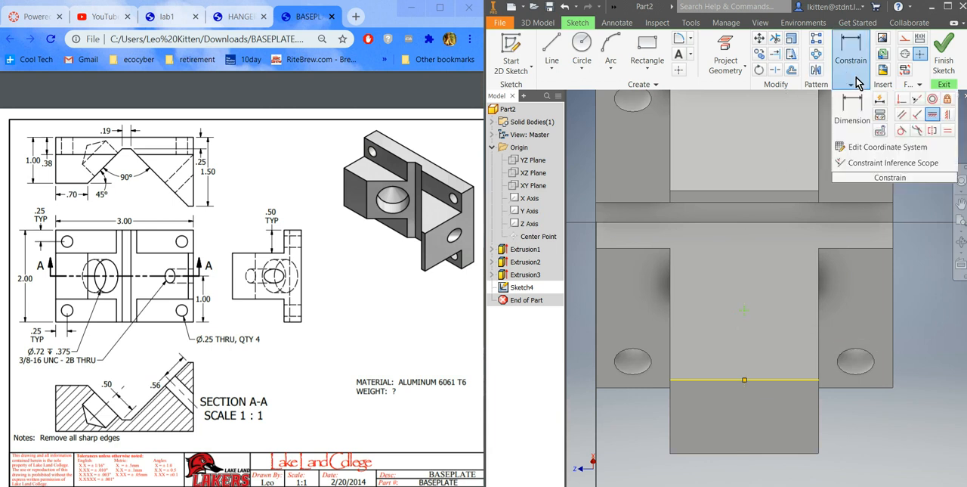
{"action": "left_click", "coordinate": [851, 110]}
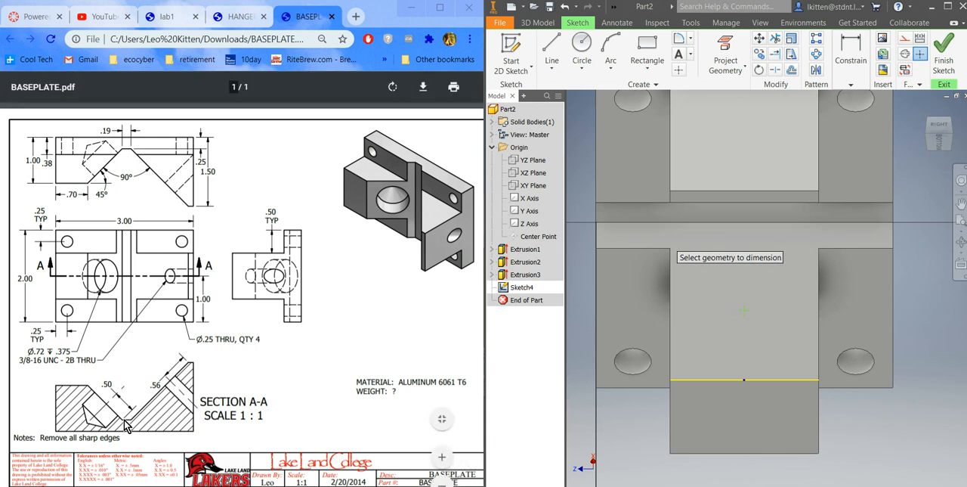
{"action": "left_click", "coordinate": [733, 223]}
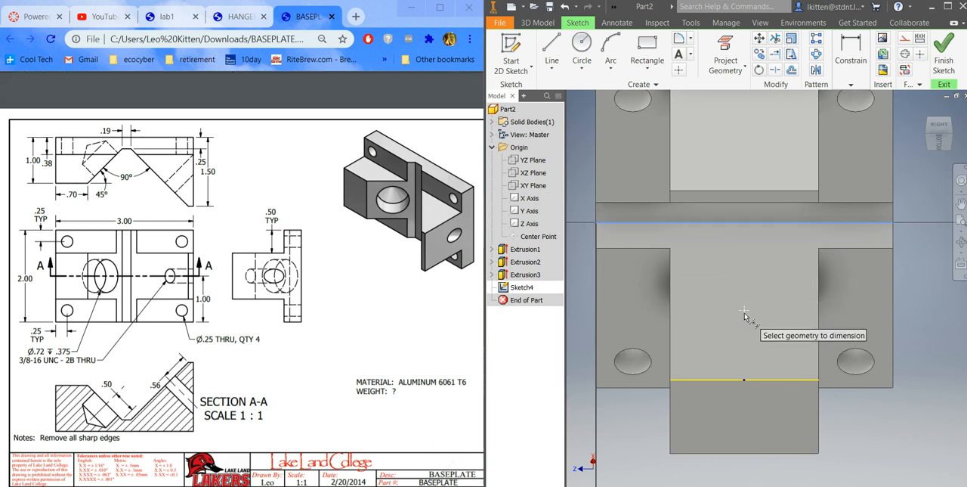
{"action": "left_click", "coordinate": [780, 276]}
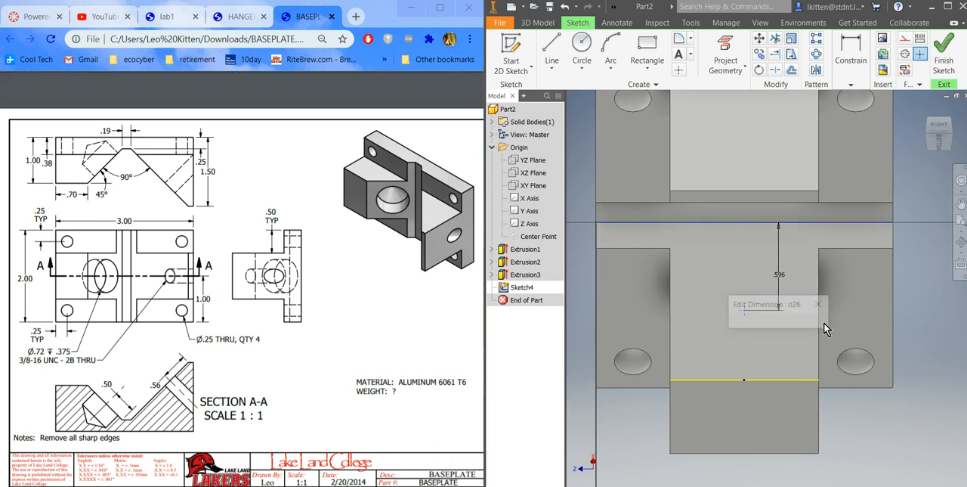
{"action": "type", "text": ".5"}
{"action": "key", "text": "Return"}
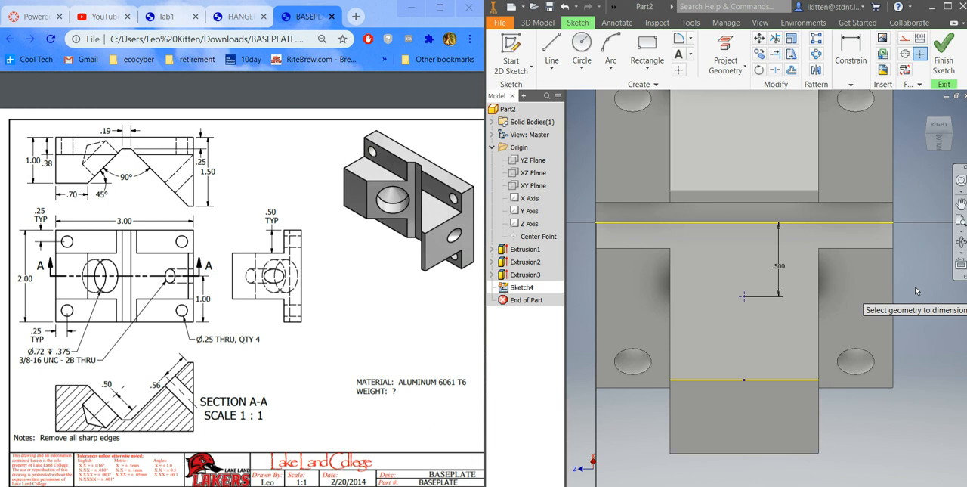
{"action": "right_click", "coordinate": [892, 304]}
{"action": "left_click", "coordinate": [888, 324]}
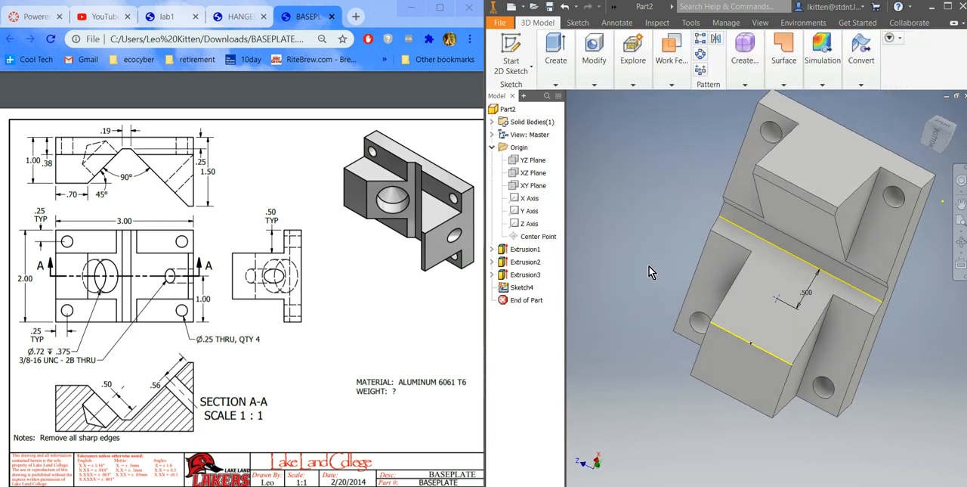
Step: Create a simple hole at the sketch point with Distance termination, 0.72 in diameter and 0.375 in depth
{"action": "left_click", "coordinate": [595, 86]}
{"action": "left_click", "coordinate": [586, 113]}
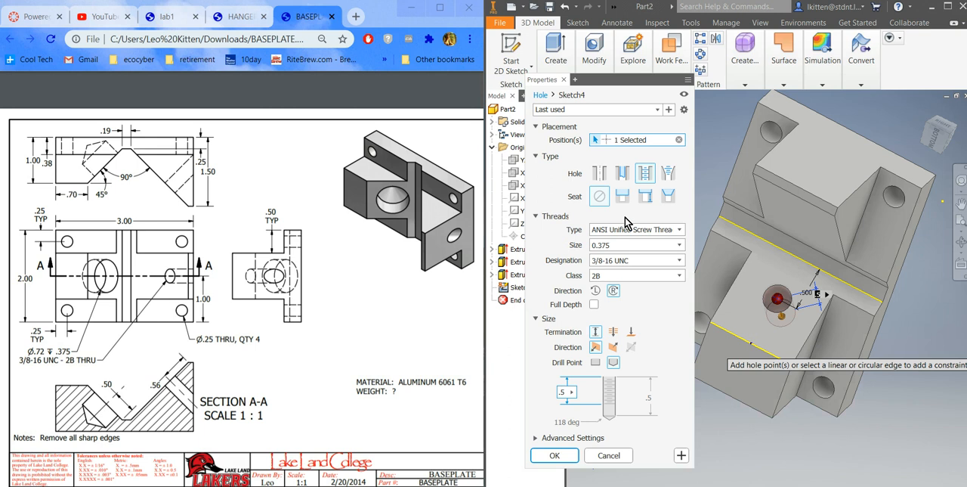
{"action": "left_click", "coordinate": [601, 180]}
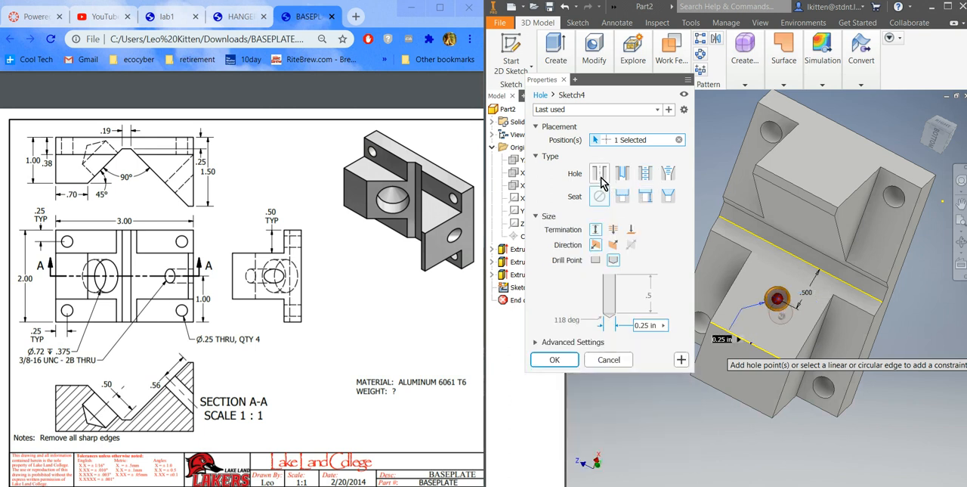
{"action": "left_click", "coordinate": [596, 233]}
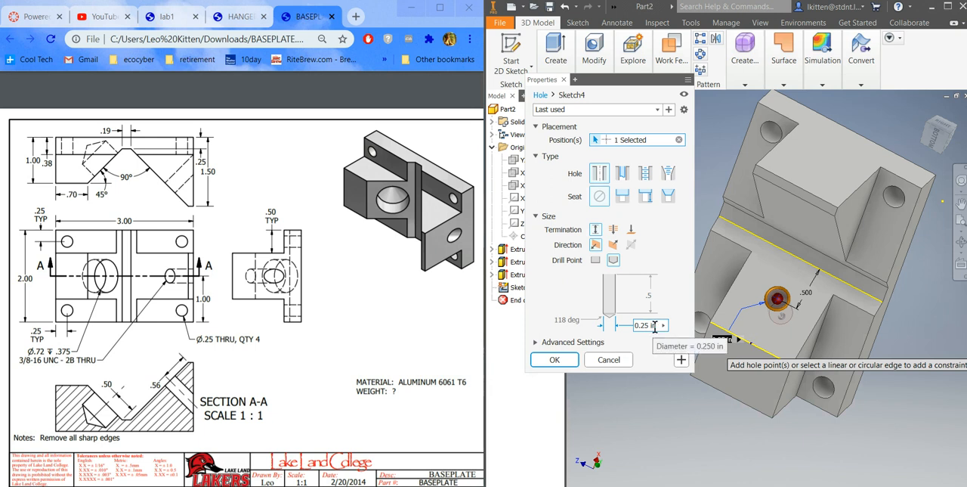
{"action": "type", "text": ".72"}
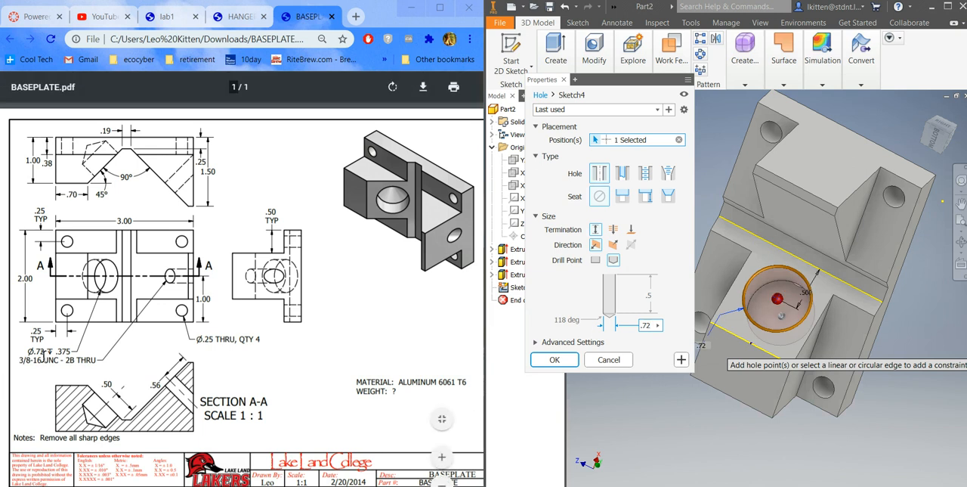
{"action": "left_click", "coordinate": [648, 295]}
{"action": "key", "text": "BackSpace"}
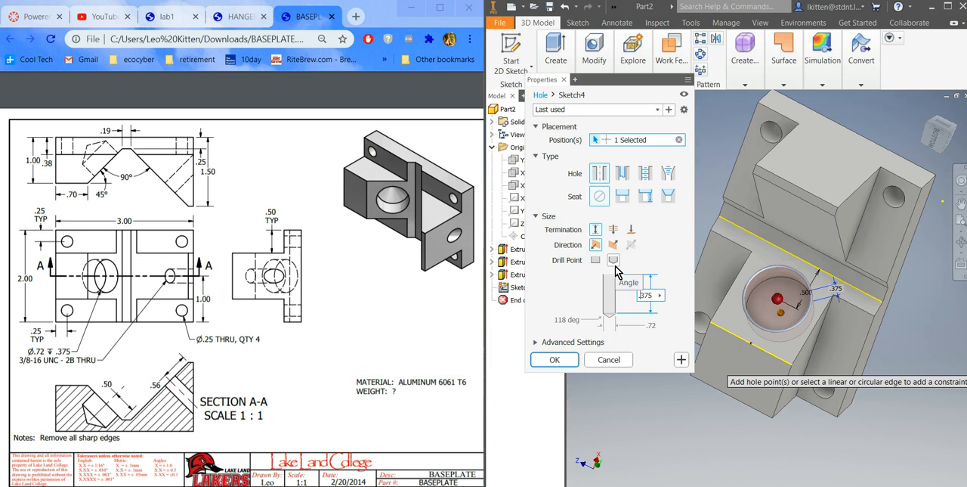
{"action": "left_click", "coordinate": [553, 362]}
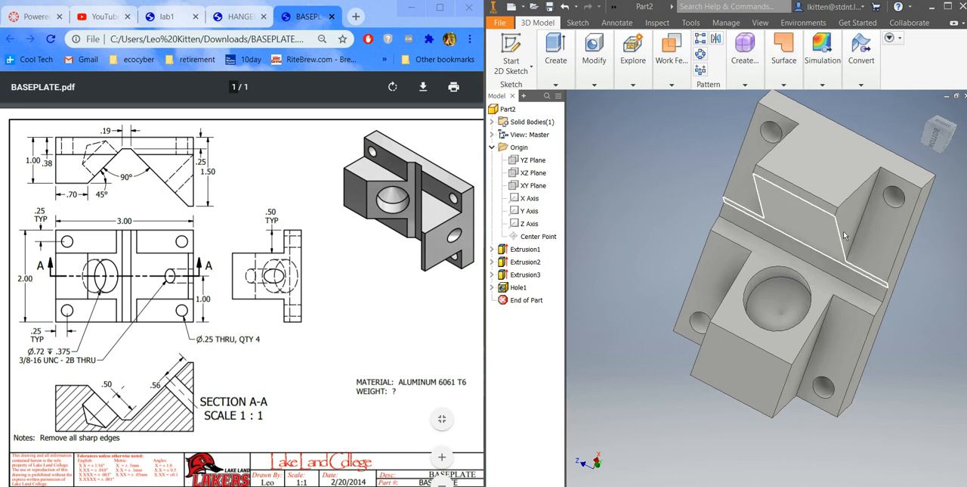
Step: Create a sketch on the sloped V face of the taller block and place a center point near its middle
{"action": "left_click", "coordinate": [791, 216]}
{"action": "right_click", "coordinate": [791, 220]}
{"action": "left_click", "coordinate": [781, 249]}
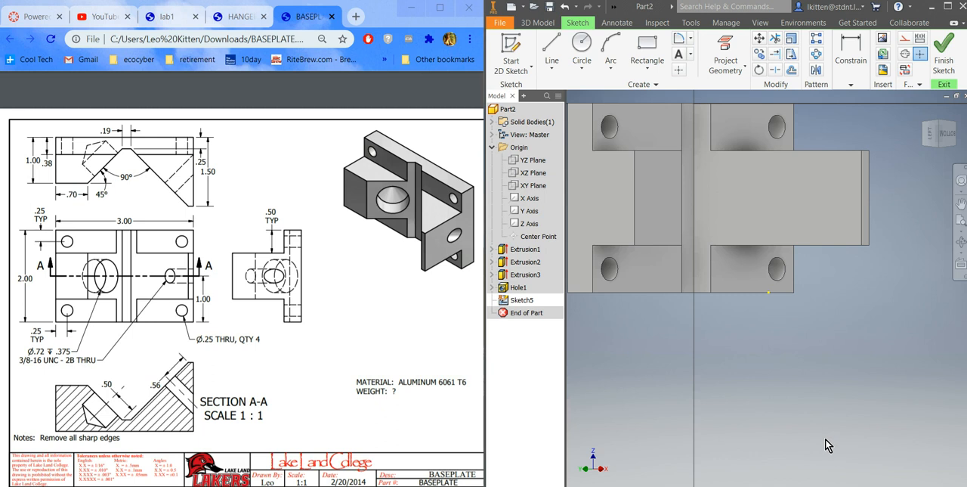
{"action": "left_click", "coordinate": [679, 69]}
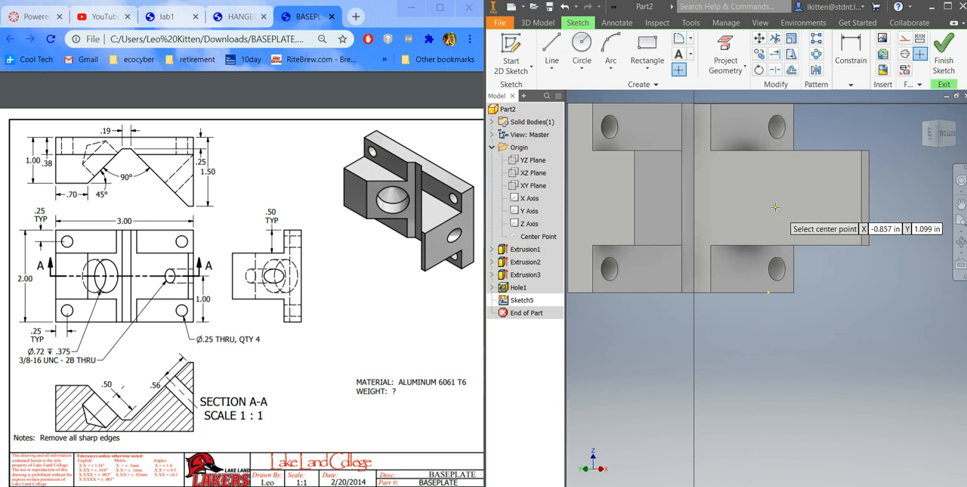
{"action": "left_click", "coordinate": [786, 197]}
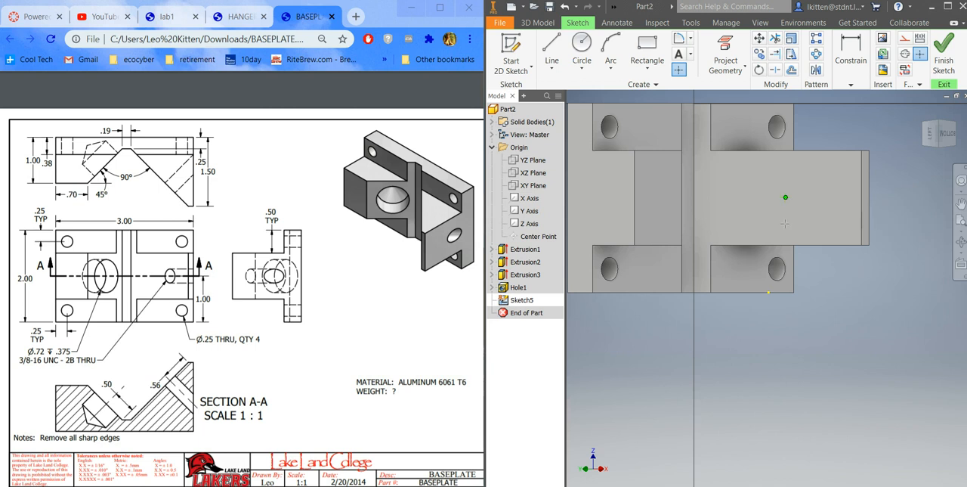
Step: Apply a Horizontal constraint between the center point and the midpoint of the shorter block's upper V edge
{"action": "left_click", "coordinate": [852, 83]}
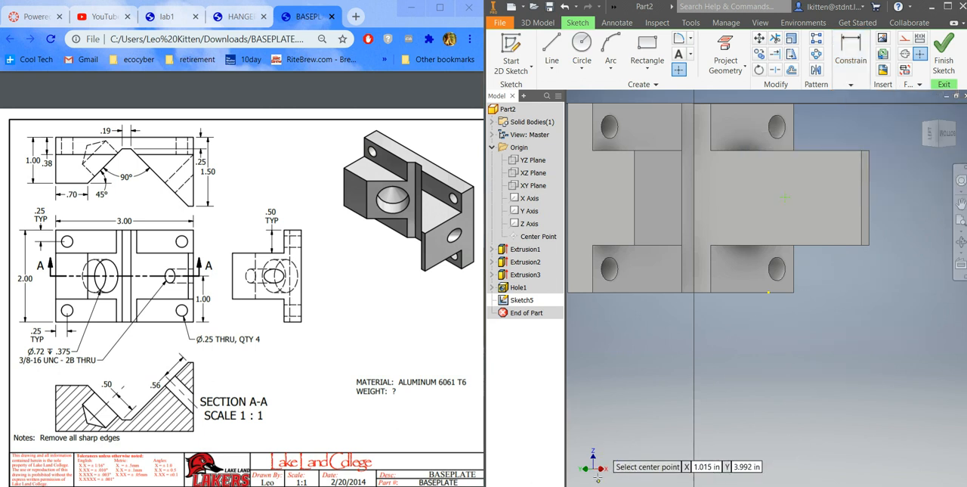
{"action": "left_click", "coordinate": [854, 86]}
{"action": "left_click", "coordinate": [932, 114]}
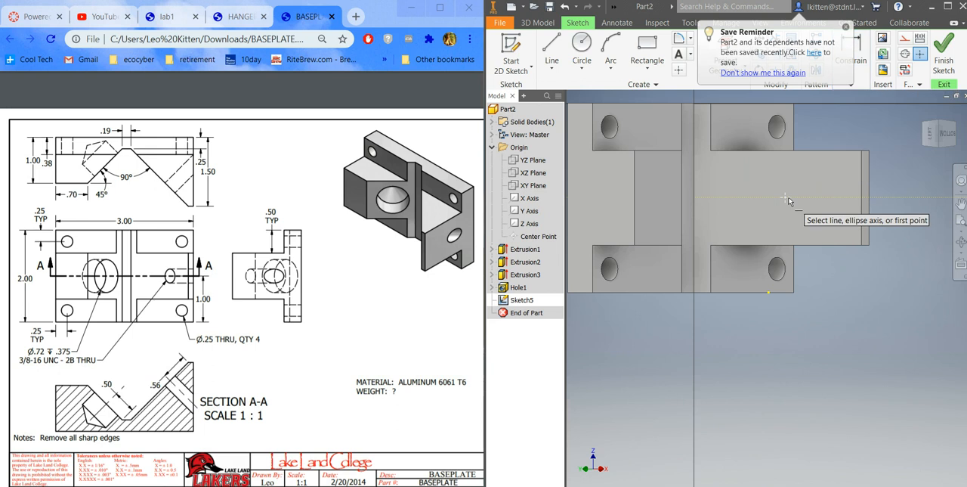
{"action": "left_click", "coordinate": [786, 199]}
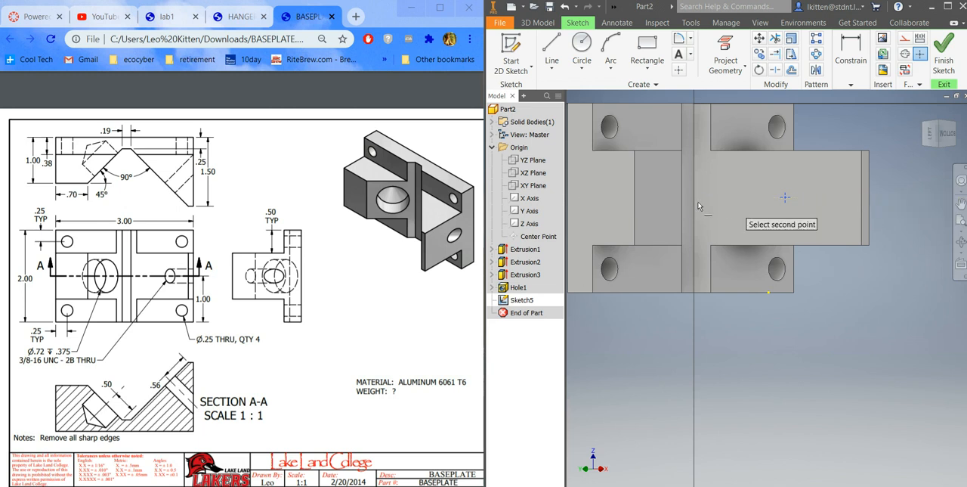
{"action": "left_click", "coordinate": [635, 201]}
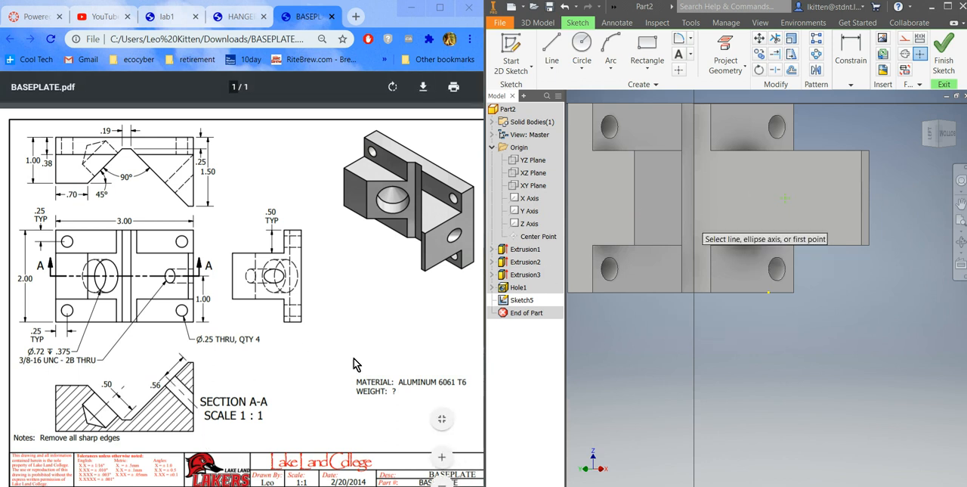
Step: Dimension the center point 0.563 in from the outer edge of the taller block's sloped face and finish the sketch
{"action": "left_click", "coordinate": [852, 87]}
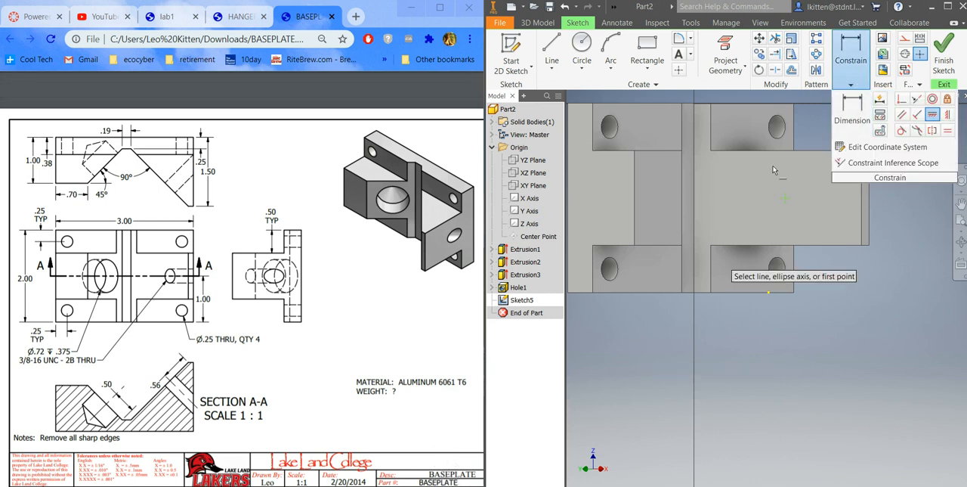
{"action": "left_click", "coordinate": [861, 124]}
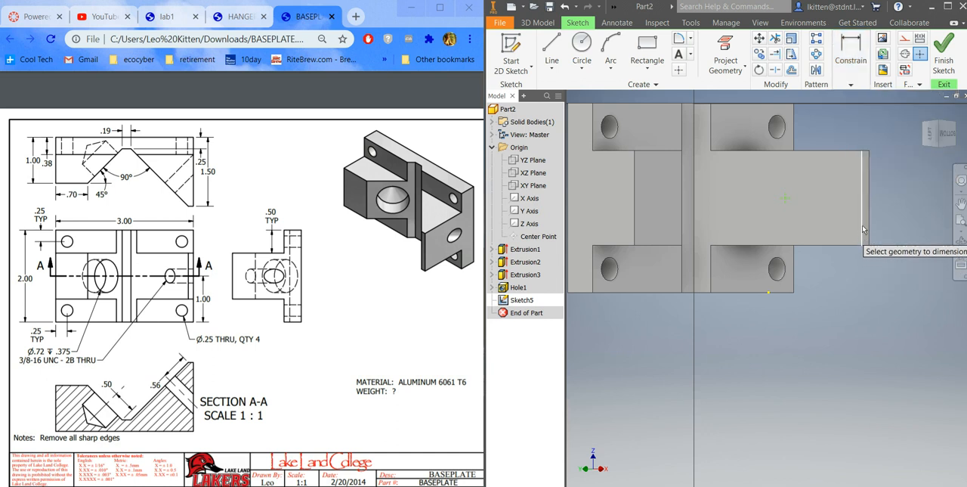
{"action": "left_click", "coordinate": [863, 173]}
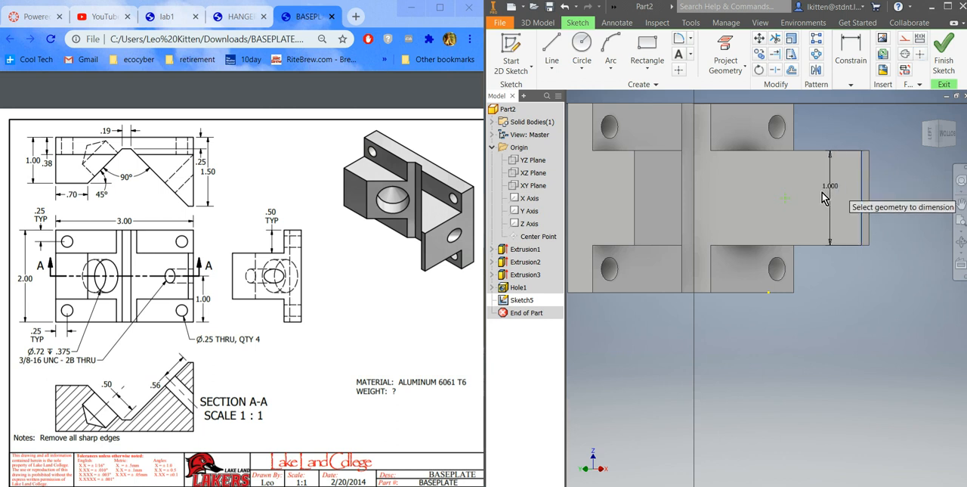
{"action": "left_click", "coordinate": [786, 198]}
{"action": "left_click", "coordinate": [829, 263]}
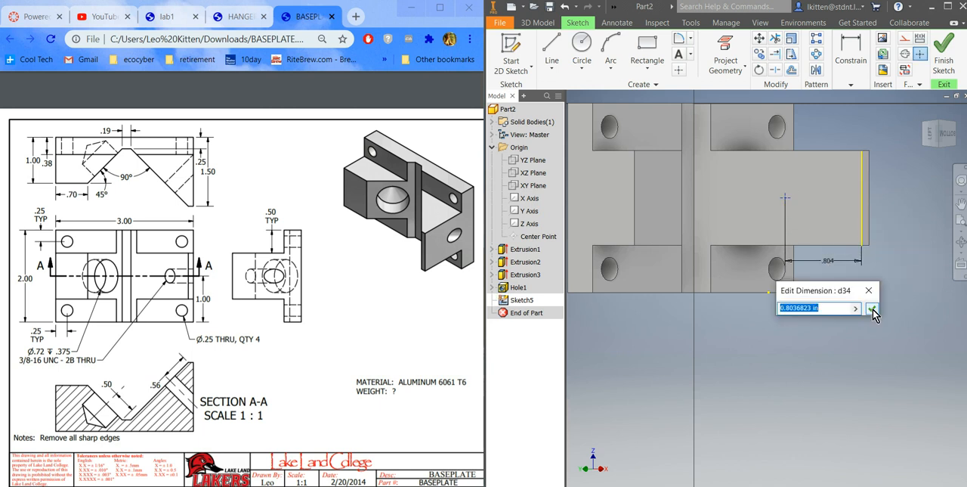
{"action": "type", "text": "9/16"}
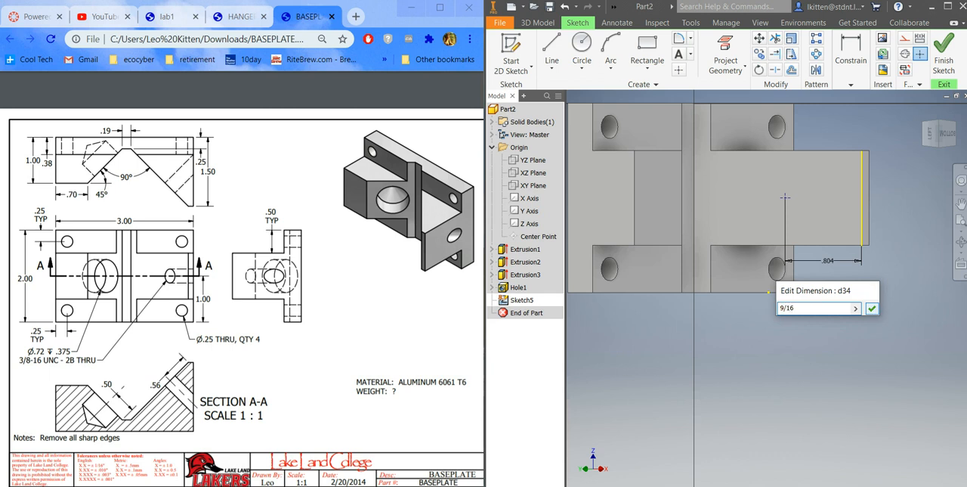
{"action": "left_click", "coordinate": [872, 308]}
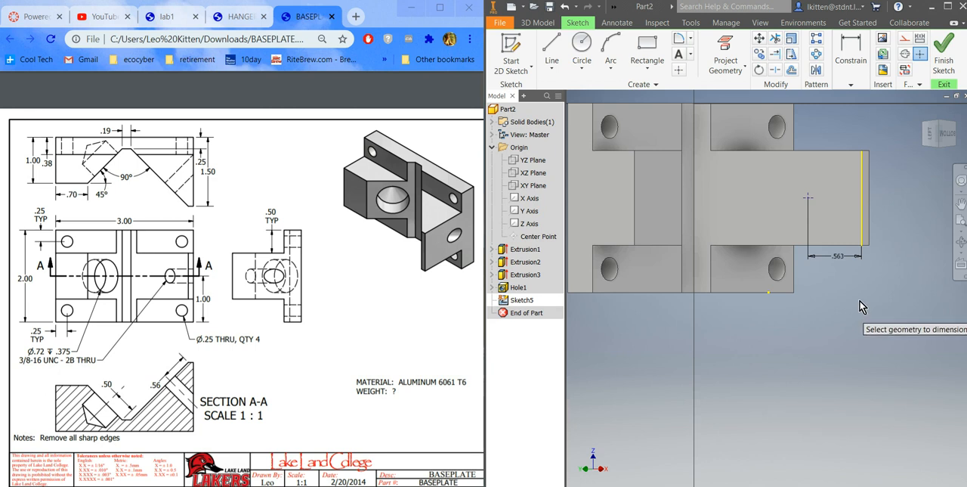
{"action": "left_click", "coordinate": [944, 61]}
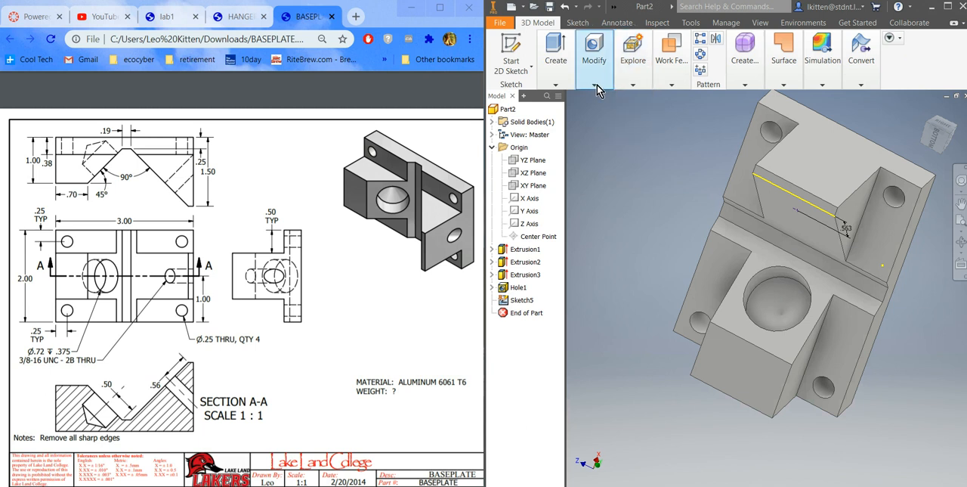
Step: Create a tapped hole at the sketch point with size 0.375, designation 3/8-16 UNC, class 2B and Through All termination
{"action": "left_click", "coordinate": [591, 109]}
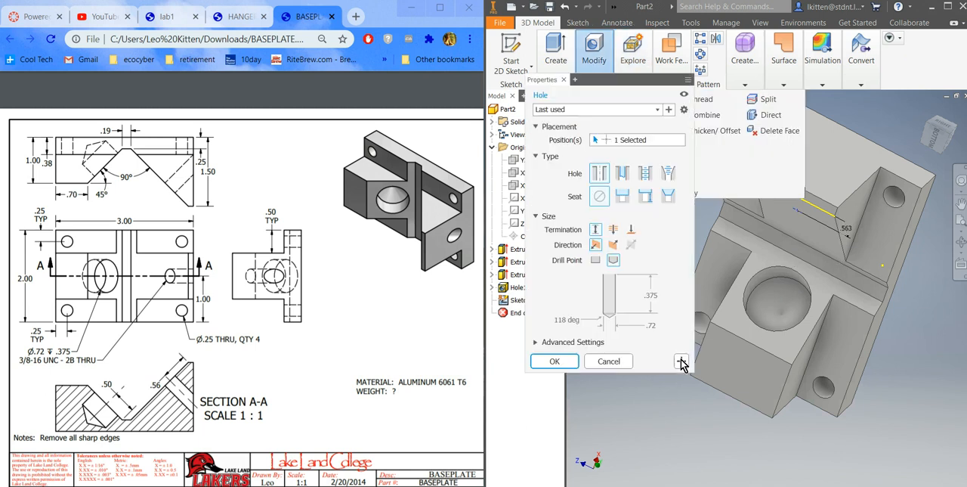
{"action": "left_click", "coordinate": [646, 178]}
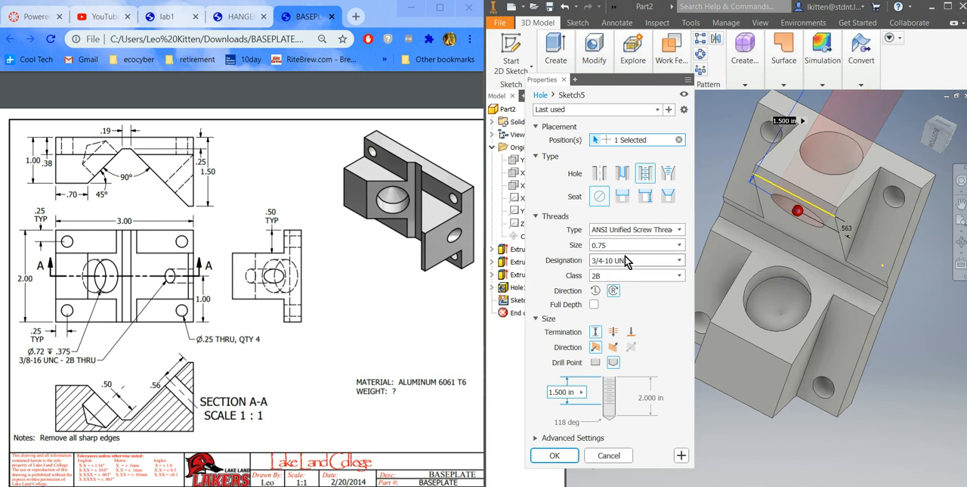
{"action": "left_click", "coordinate": [680, 247]}
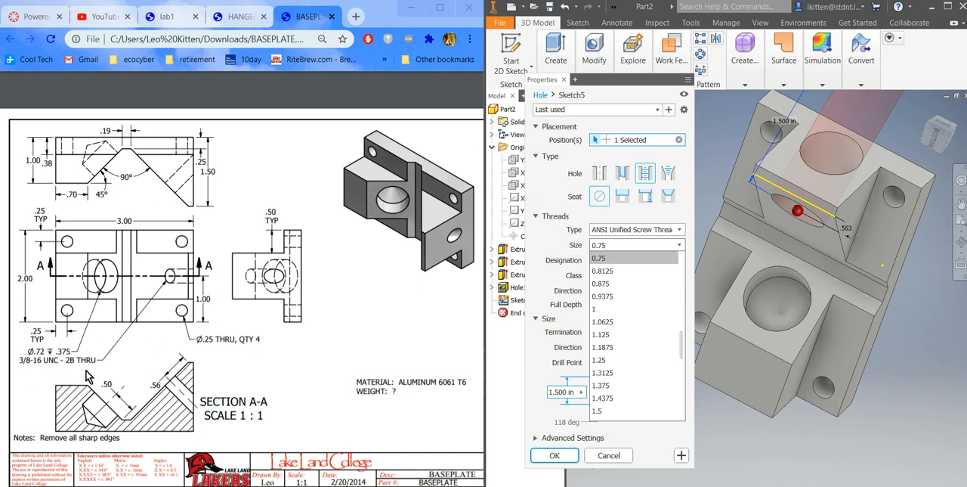
{"action": "scroll", "coordinate": [612, 294], "scroll_direction": "up", "scroll_amount": 4}
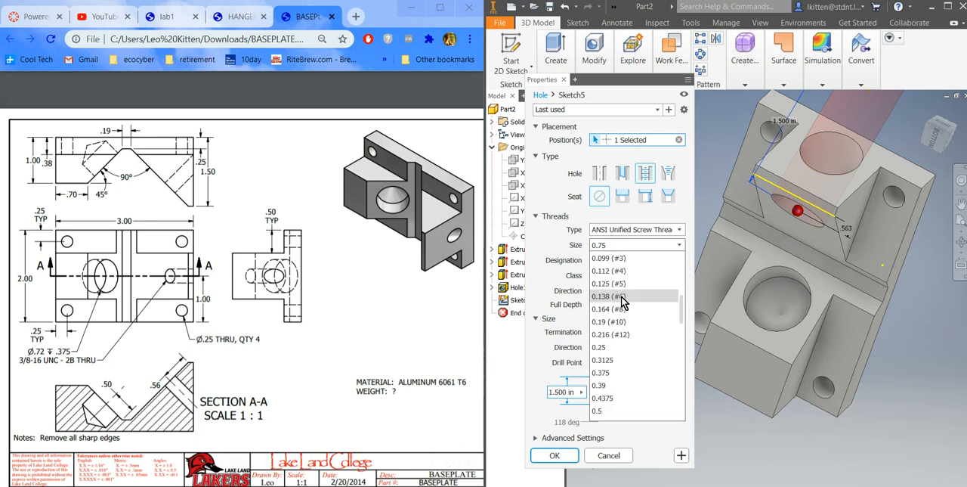
{"action": "scroll", "coordinate": [615, 318], "scroll_direction": "up", "scroll_amount": 2}
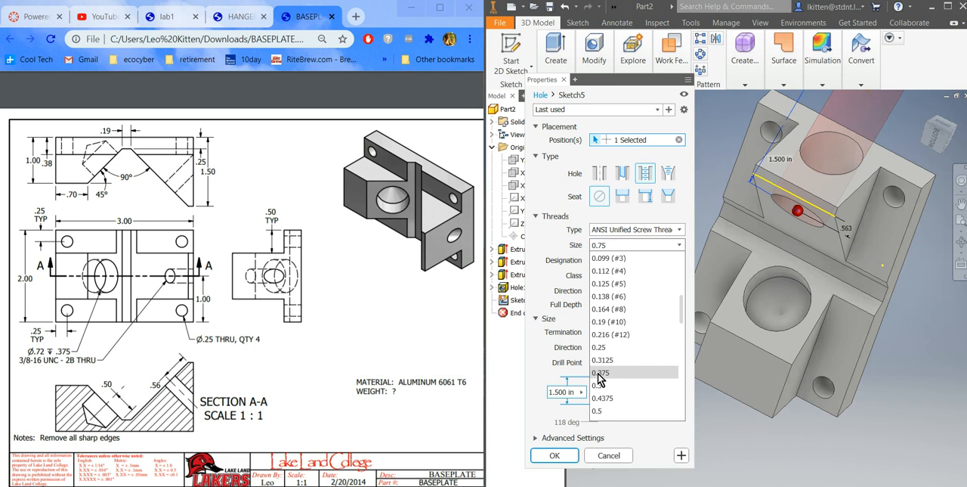
{"action": "left_click", "coordinate": [599, 374]}
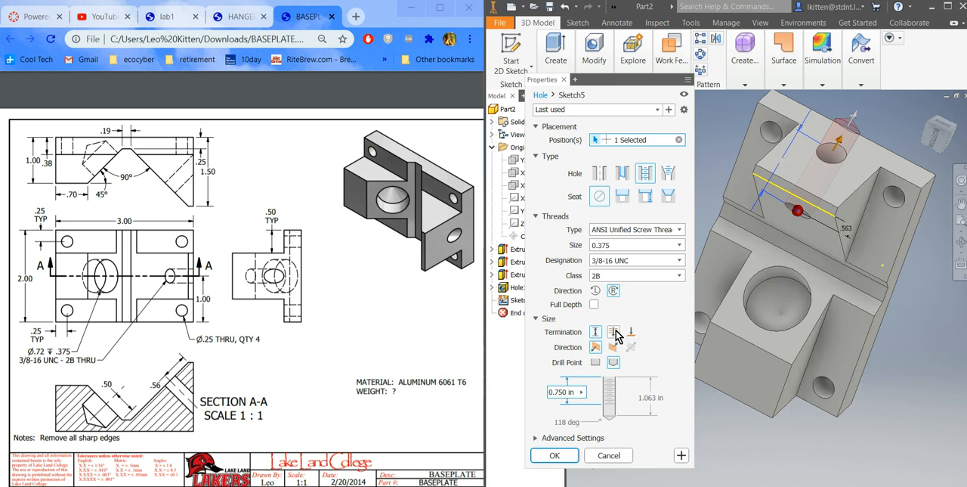
{"action": "left_click", "coordinate": [615, 332]}
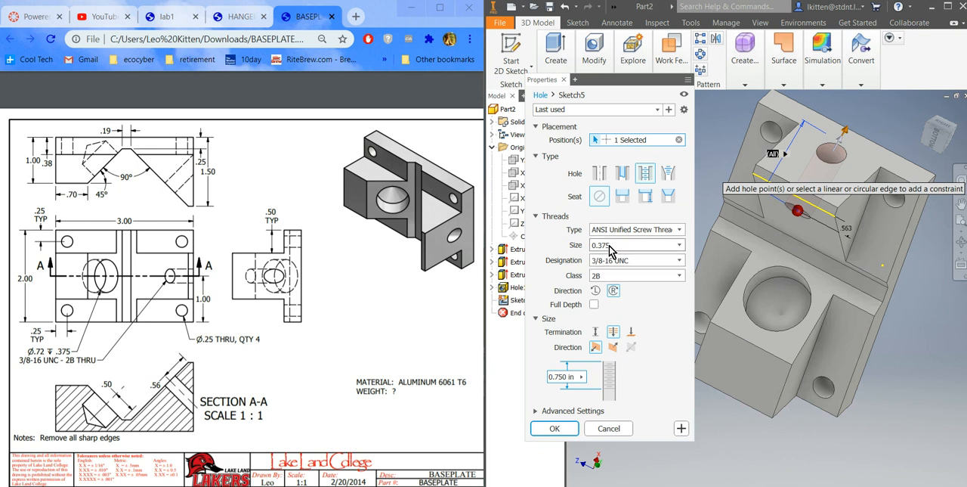
{"action": "left_click", "coordinate": [556, 430]}
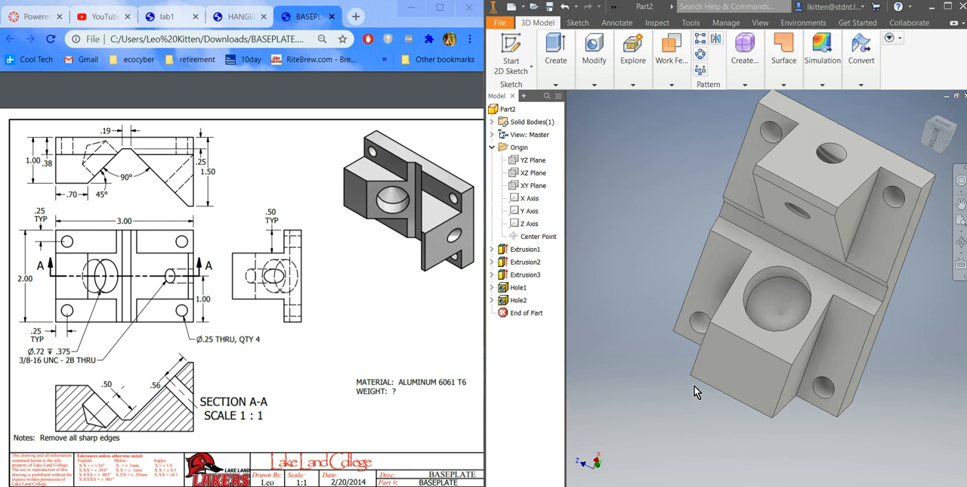
{"action": "left_click", "coordinate": [745, 82]}
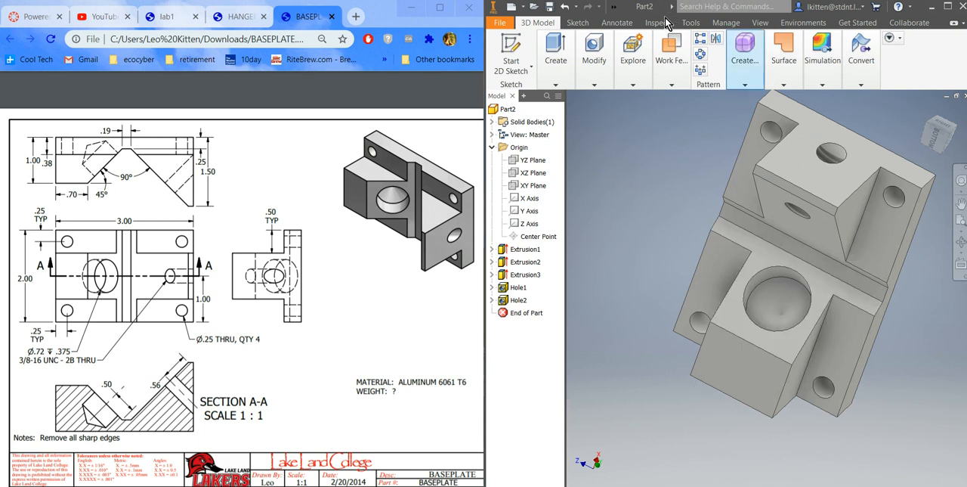
{"action": "left_click", "coordinate": [614, 6]}
{"action": "left_click", "coordinate": [760, 23]}
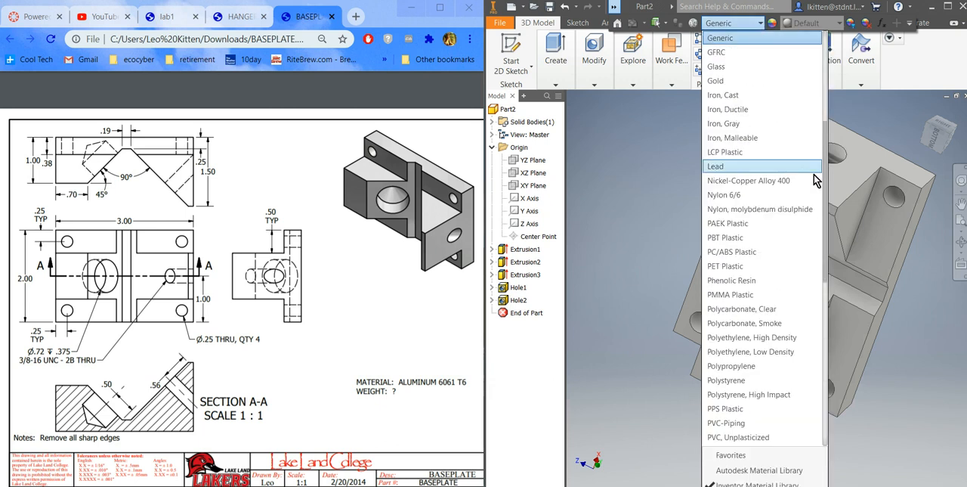
{"action": "left_click_drag", "start_coordinate": [828, 186], "coordinate": [832, 93]}
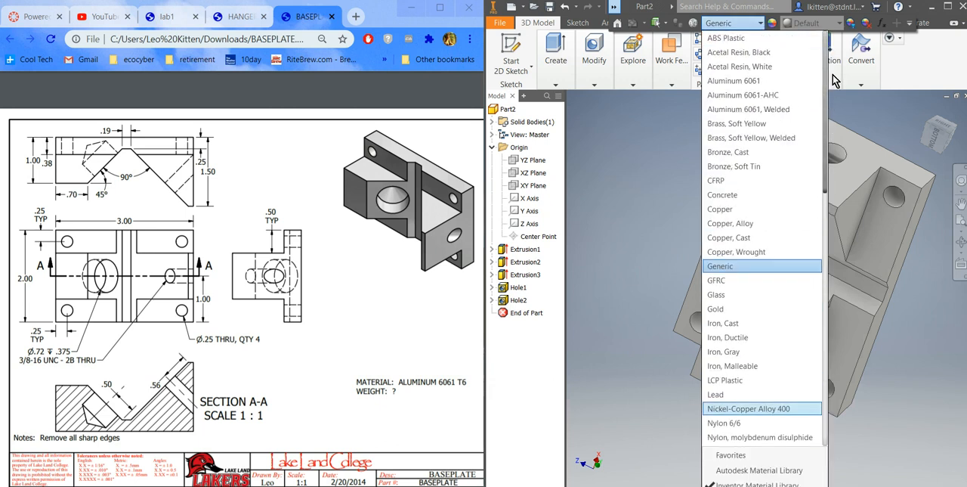
{"action": "left_click", "coordinate": [833, 75]}
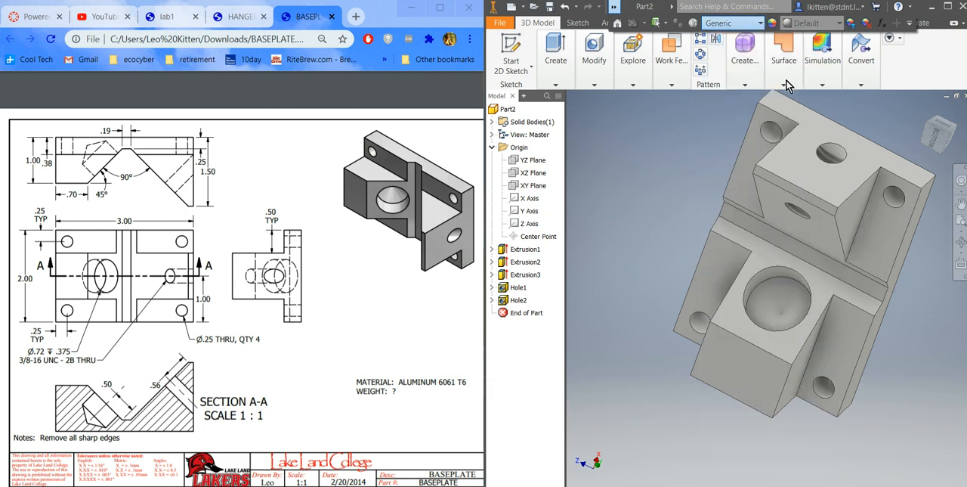
{"action": "left_click", "coordinate": [614, 6]}
{"action": "left_click", "coordinate": [759, 24]}
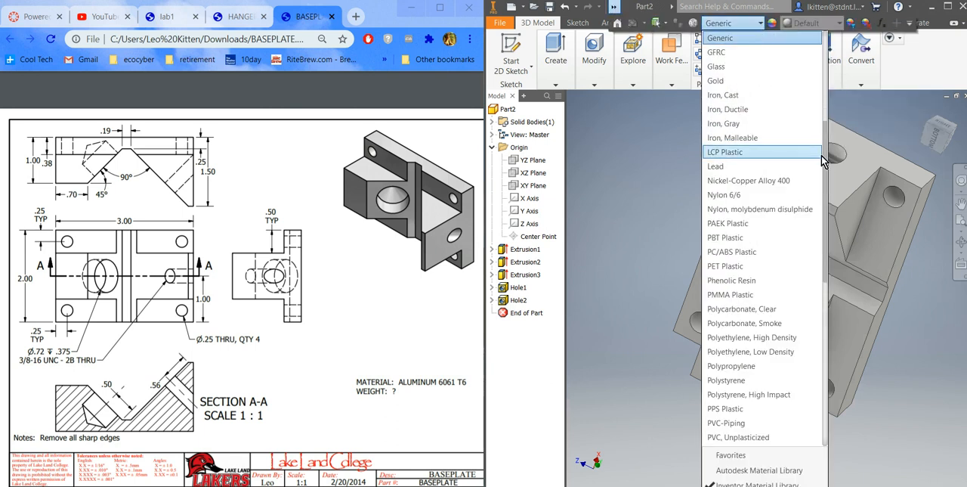
{"action": "left_click_drag", "start_coordinate": [826, 156], "coordinate": [835, 59]}
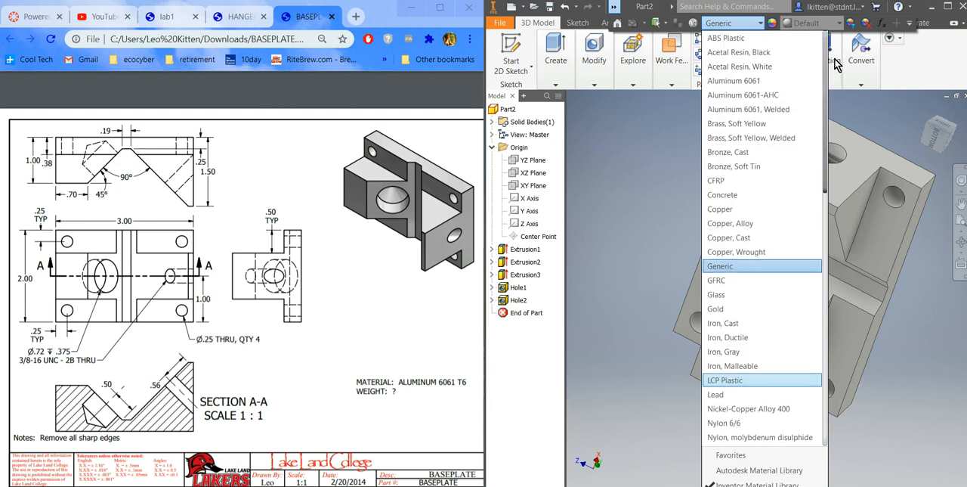
{"action": "left_click", "coordinate": [806, 80]}
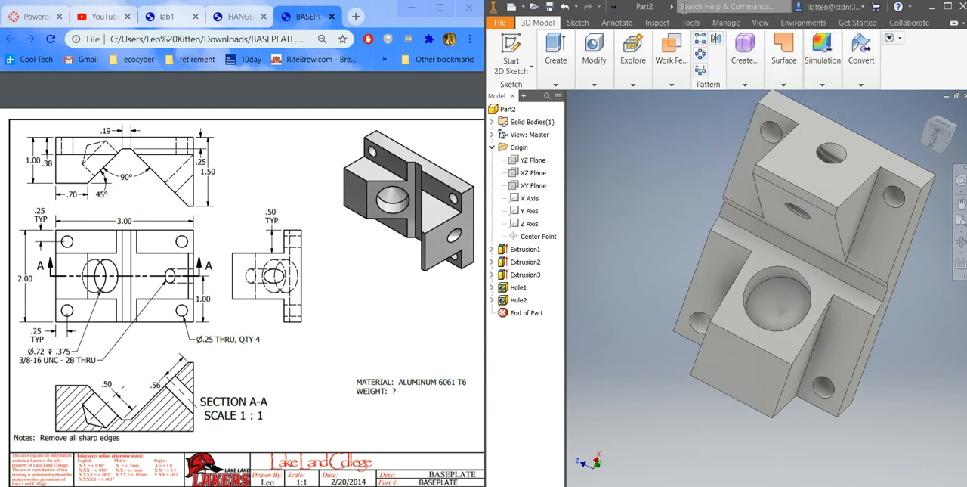
Step: Set the part's material to Aluminum 6061
{"action": "left_click", "coordinate": [614, 8]}
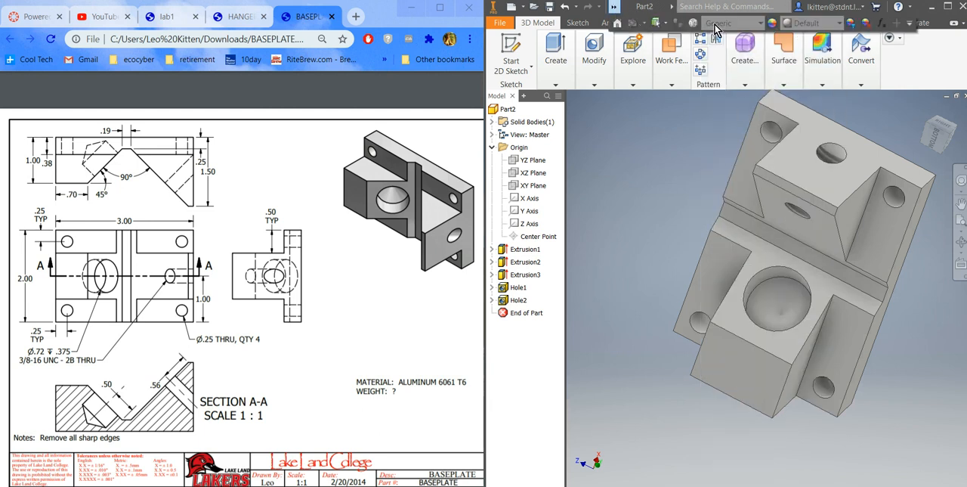
{"action": "left_click", "coordinate": [760, 24]}
{"action": "scroll", "coordinate": [722, 114], "scroll_direction": "up", "scroll_amount": 5}
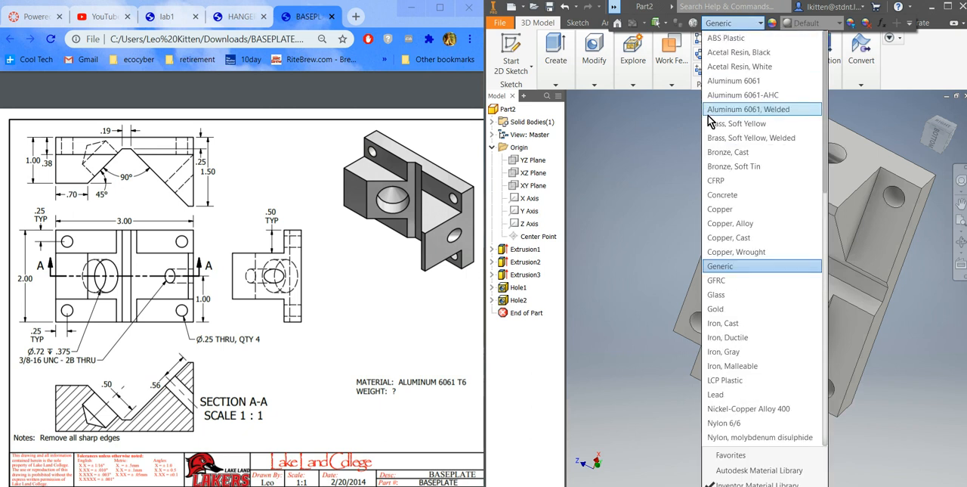
{"action": "left_click", "coordinate": [748, 94]}
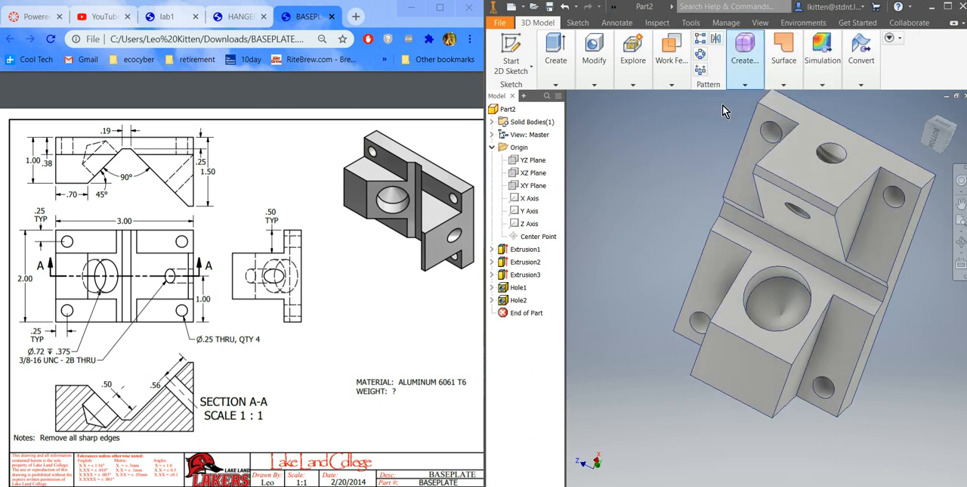
Step: Save the part as BASEPLATE in the cart2020 folder
{"action": "left_click", "coordinate": [550, 7]}
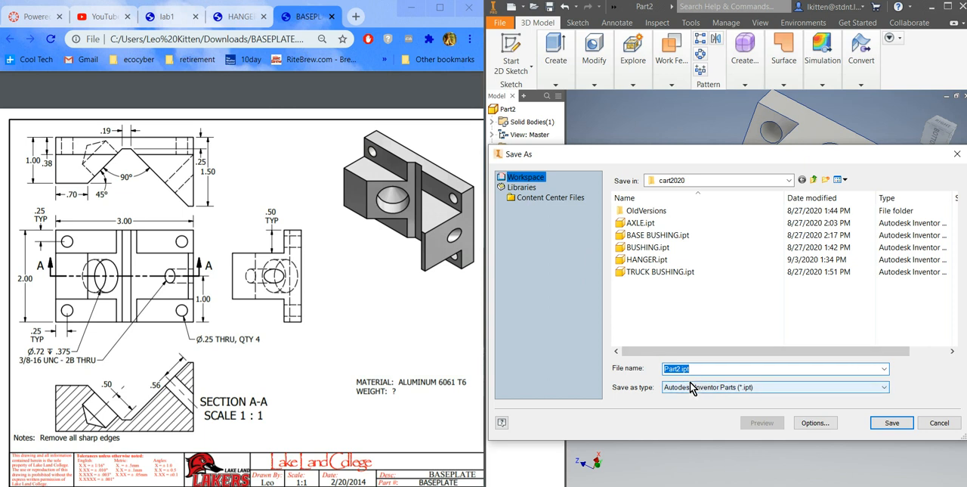
{"action": "type", "text": "BASEPLATE"}
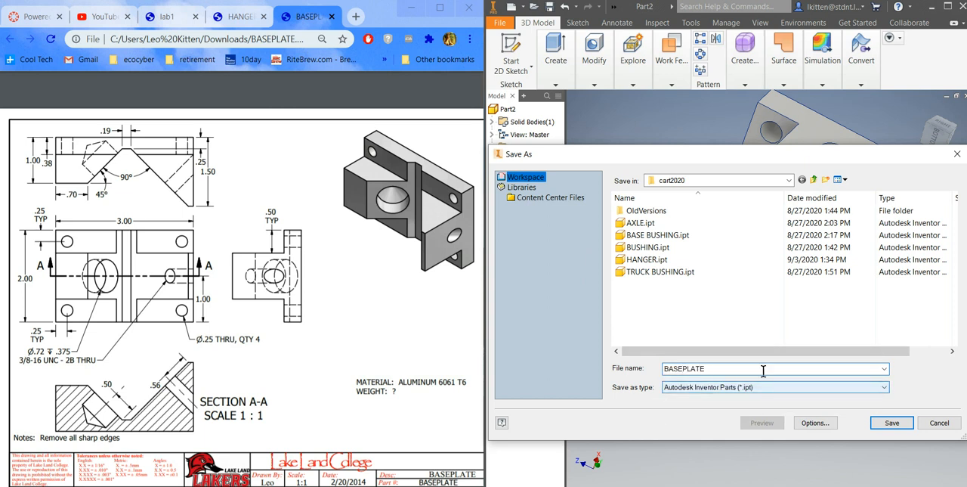
{"action": "left_click", "coordinate": [903, 425]}
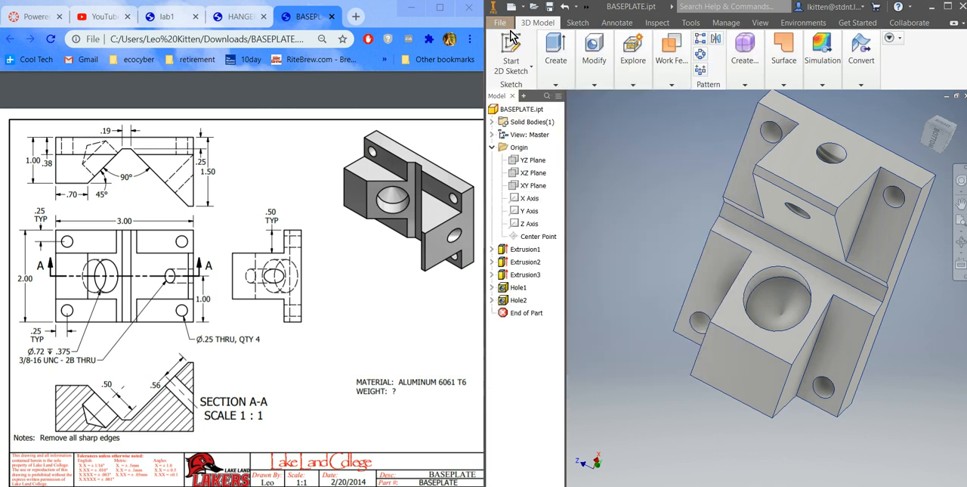
{"action": "left_click", "coordinate": [553, 8]}
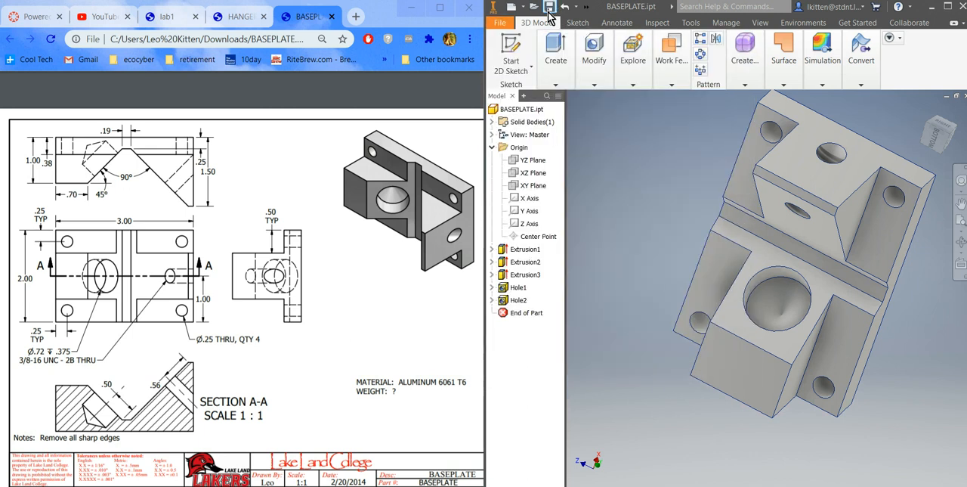
{"action": "left_click", "coordinate": [499, 27]}
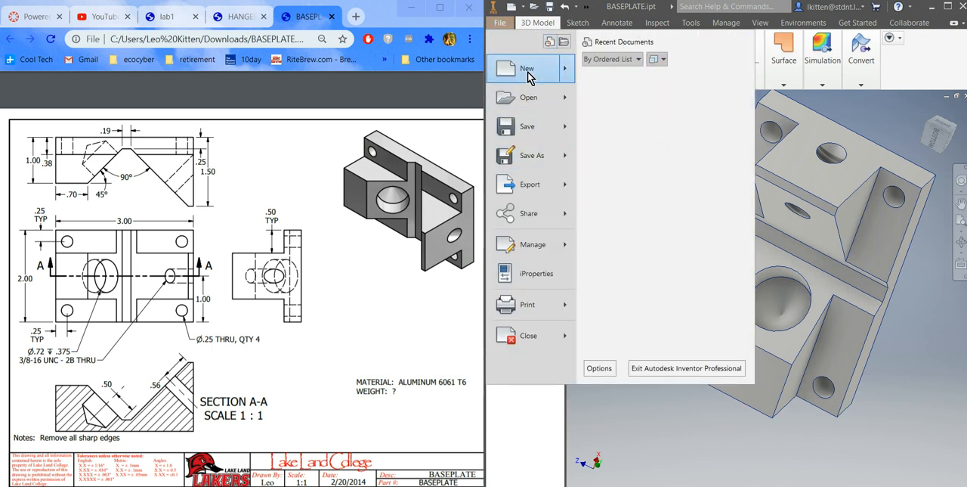
Step: Create a new drawing from the Standard.dwg template
{"action": "key", "text": "Escape"}
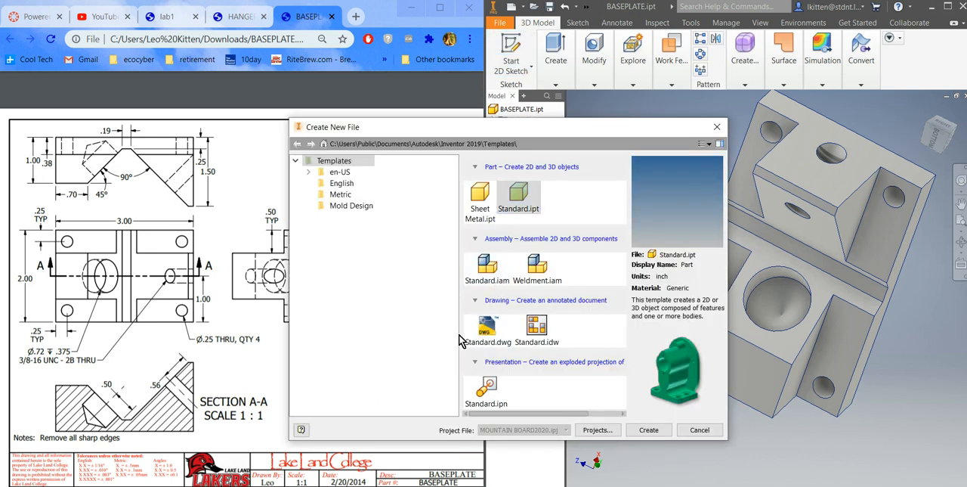
{"action": "left_click", "coordinate": [486, 327]}
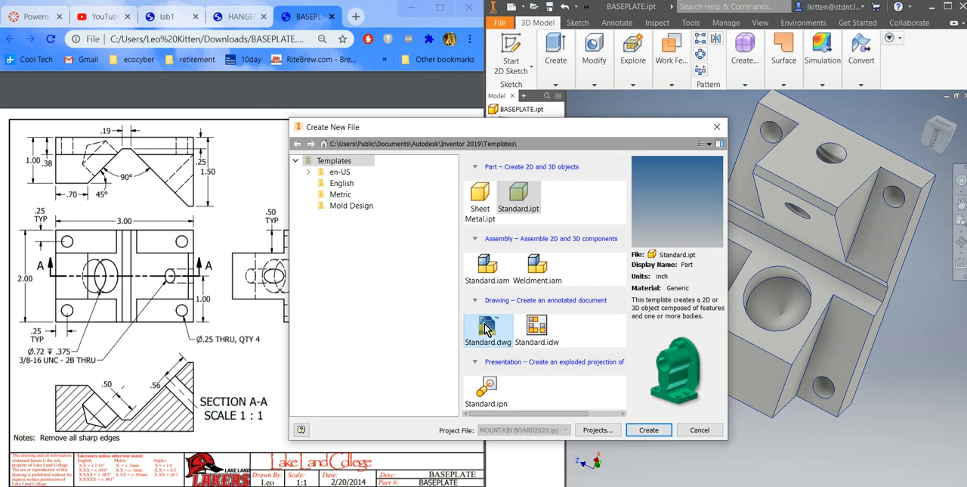
{"action": "left_click", "coordinate": [648, 430]}
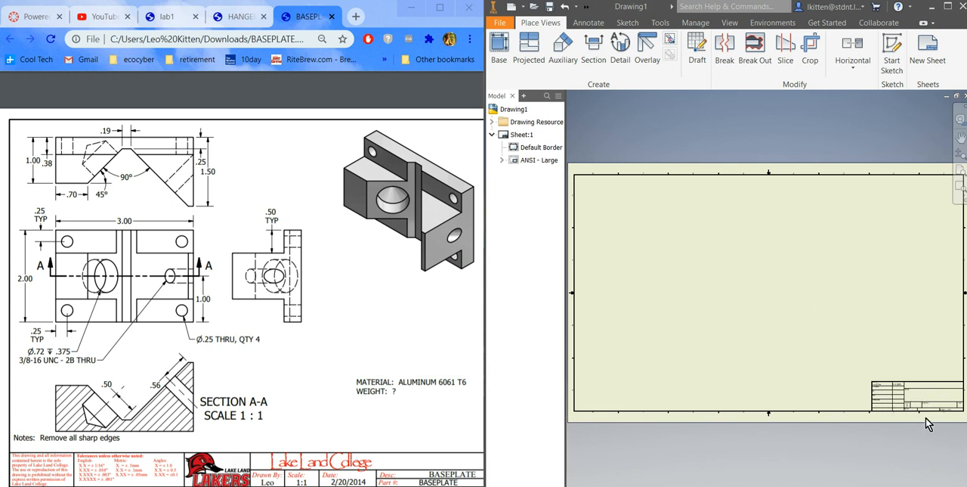
Step: Change the size of Sheet:1 to A
{"action": "right_click", "coordinate": [519, 137]}
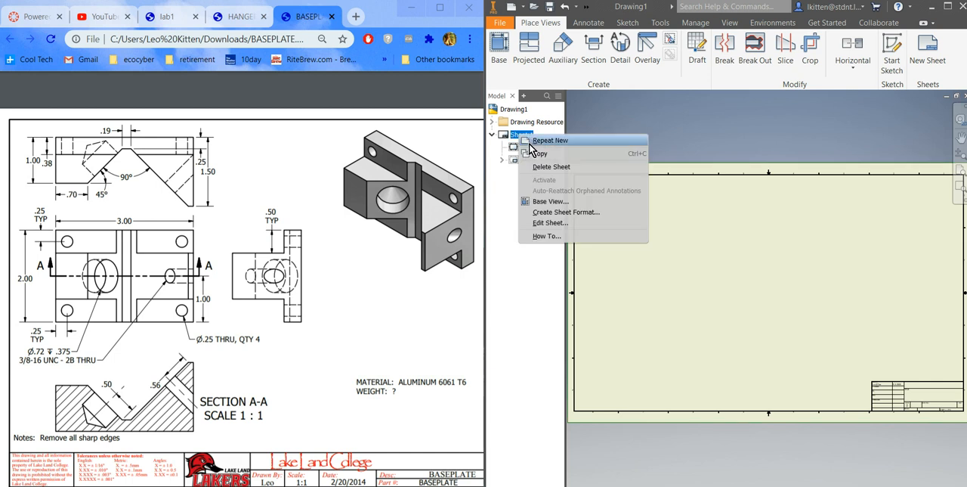
{"action": "left_click", "coordinate": [555, 224]}
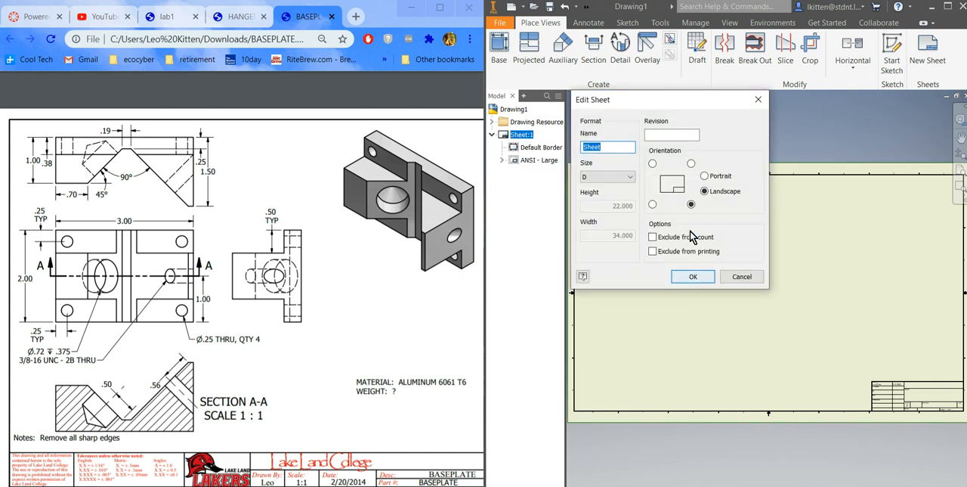
{"action": "left_click", "coordinate": [630, 178]}
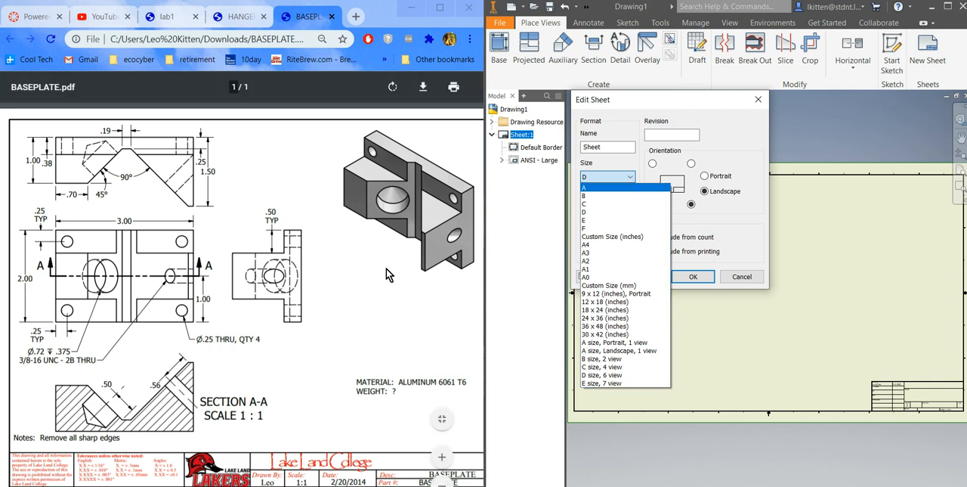
{"action": "left_click", "coordinate": [593, 190]}
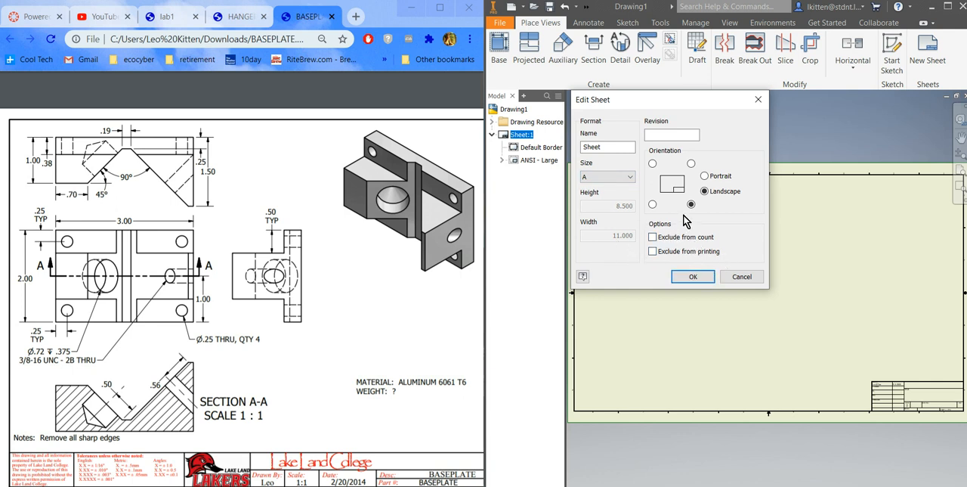
{"action": "left_click", "coordinate": [694, 276]}
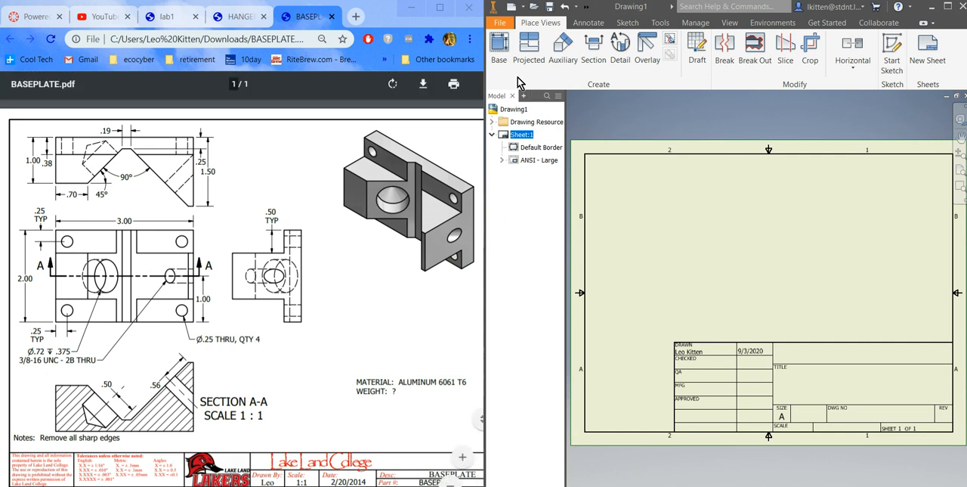
Step: Start a 1:1 base view of BASEPLATE, orient it to the bottom face with the holes, and shift it toward the sheet's left side
{"action": "left_click", "coordinate": [499, 49]}
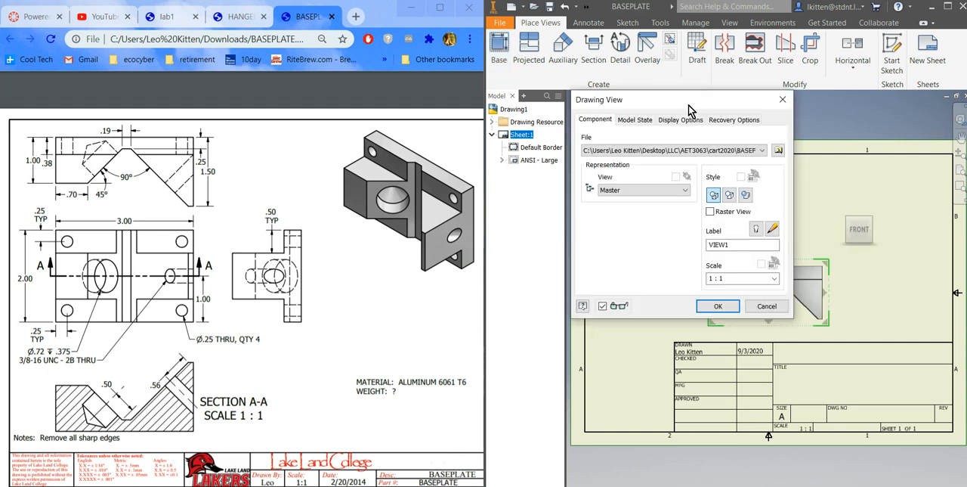
{"action": "left_click_drag", "start_coordinate": [684, 104], "coordinate": [492, 89]}
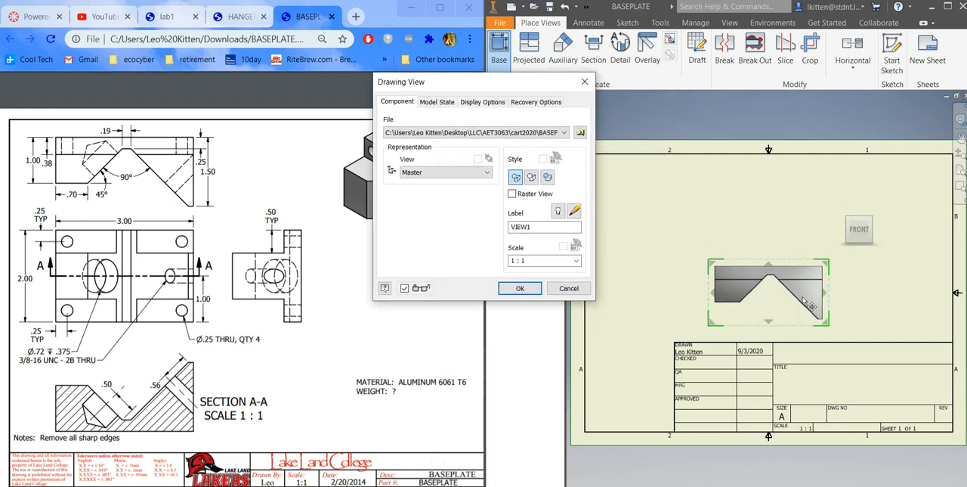
{"action": "mouse_move", "coordinate": [862, 247]}
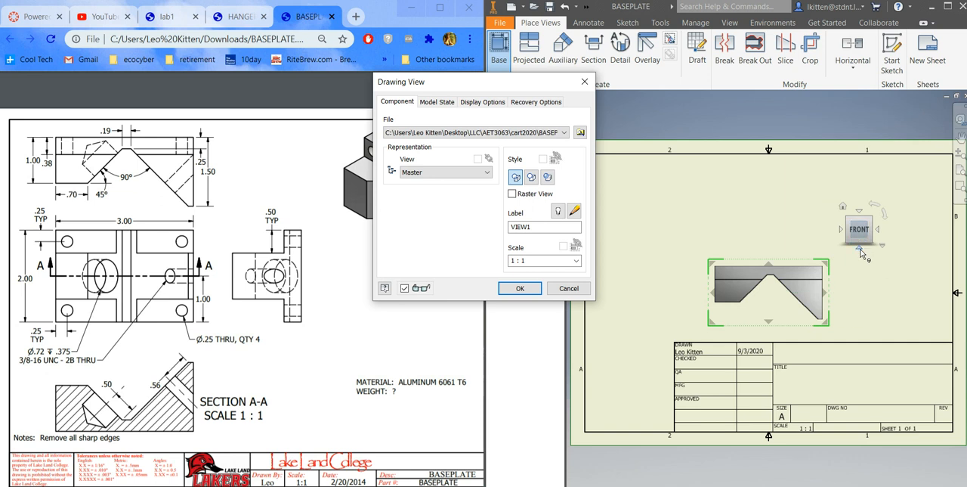
{"action": "left_click", "coordinate": [860, 250]}
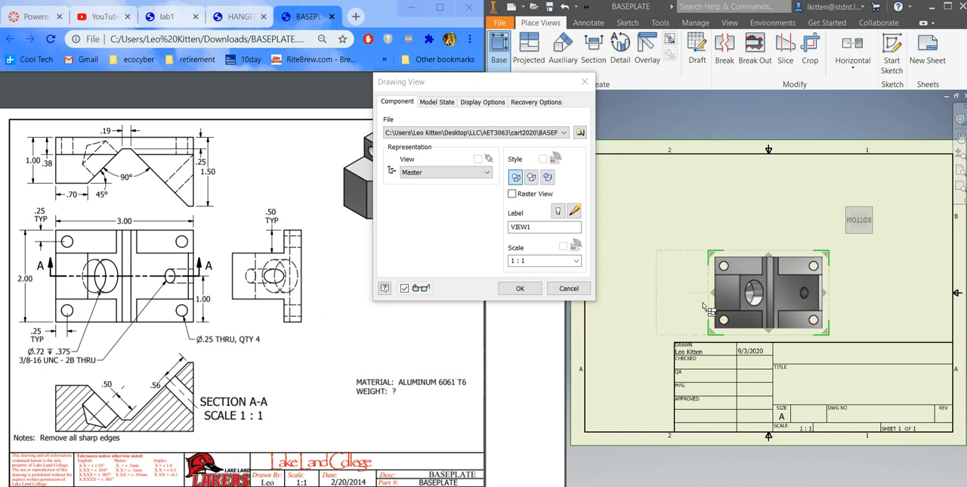
{"action": "left_click_drag", "start_coordinate": [775, 303], "coordinate": [687, 290]}
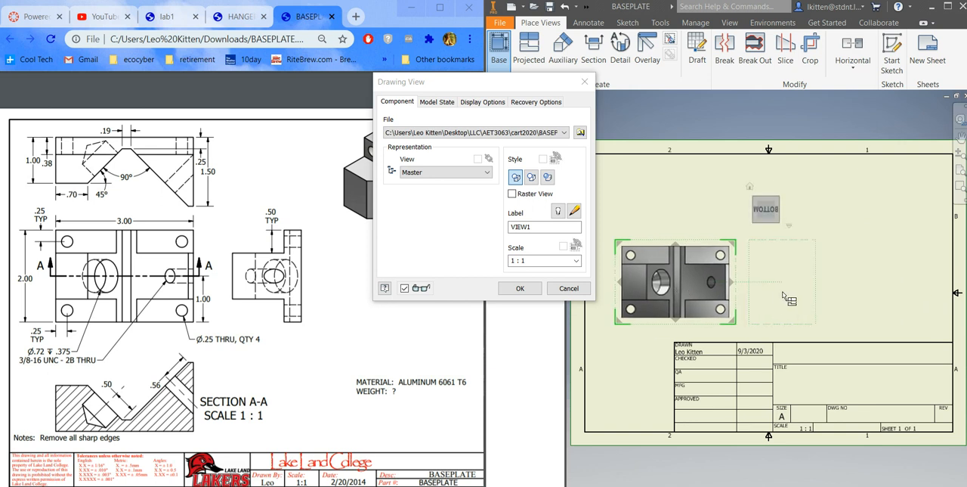
Step: Project a side view to the right of the base view, another view above it, and an isometric view at the upper right
{"action": "left_click", "coordinate": [786, 299]}
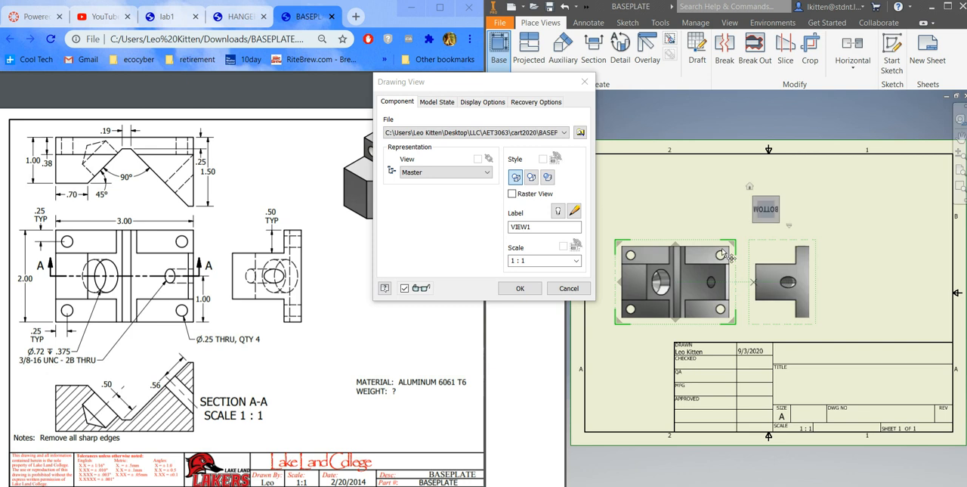
{"action": "left_click", "coordinate": [678, 202]}
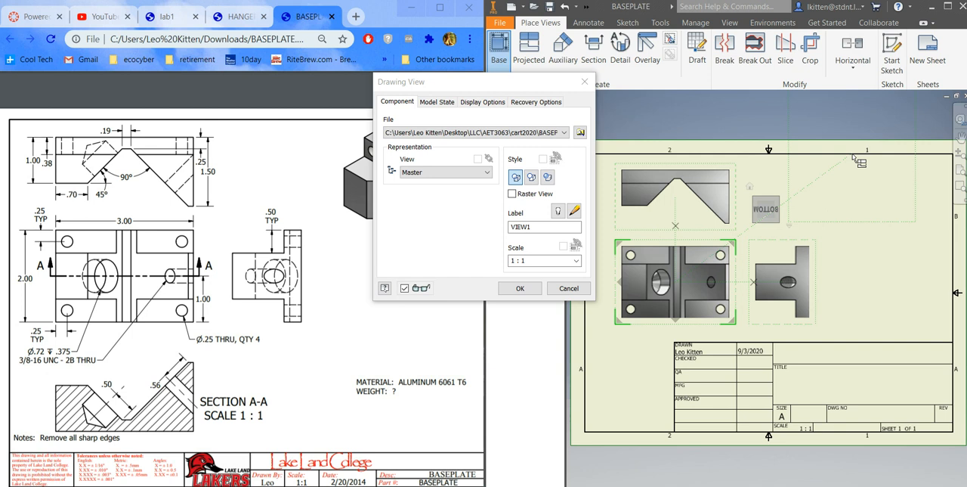
{"action": "left_click", "coordinate": [881, 229]}
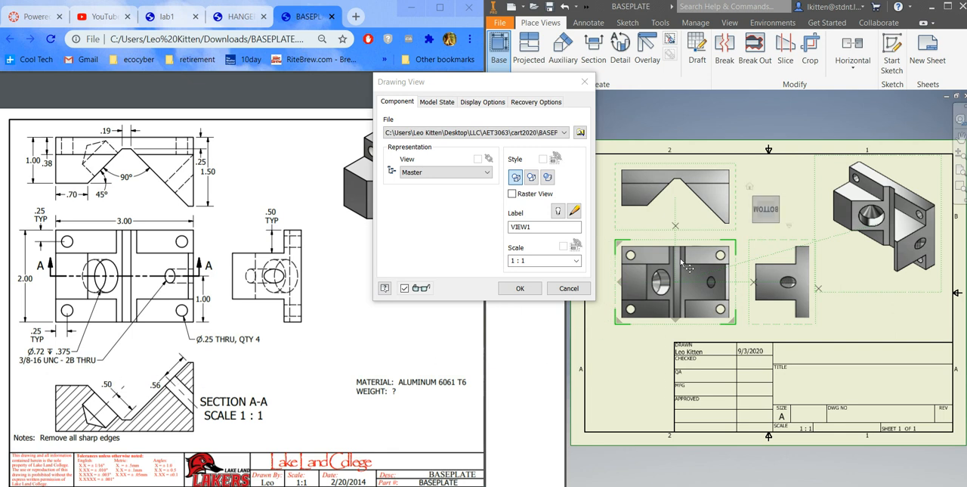
Step: Move the base view up the sheet, tighten the spacing to the view above it, and create the views
{"action": "left_click_drag", "start_coordinate": [681, 262], "coordinate": [684, 241]}
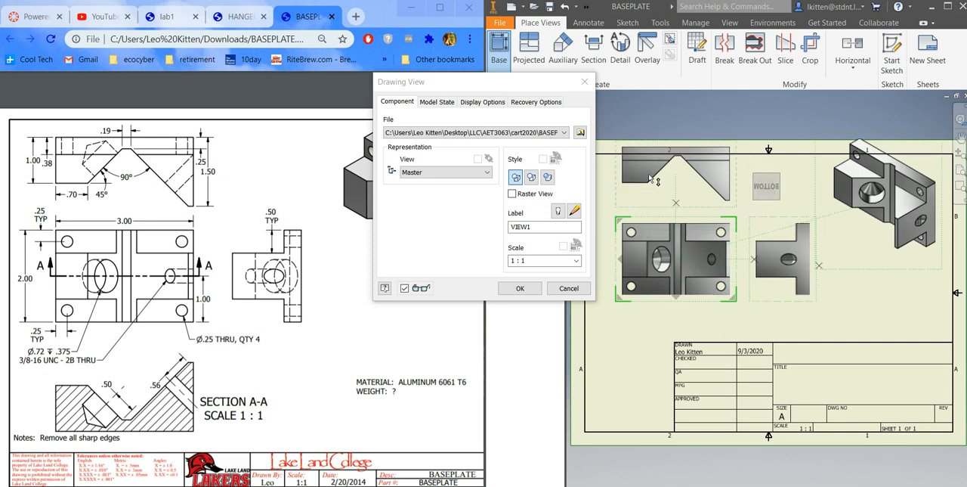
{"action": "left_click_drag", "start_coordinate": [650, 177], "coordinate": [650, 193]}
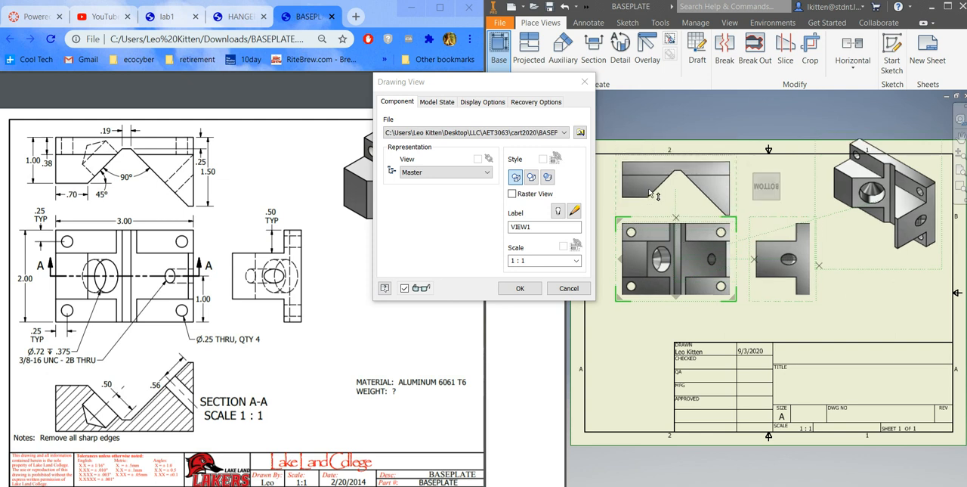
{"action": "left_click_drag", "start_coordinate": [688, 261], "coordinate": [688, 251]}
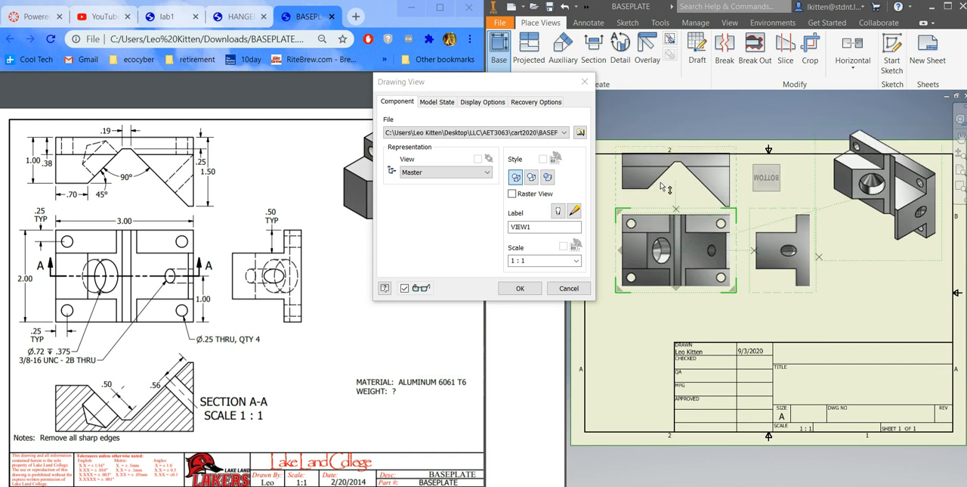
{"action": "left_click_drag", "start_coordinate": [642, 181], "coordinate": [642, 186]}
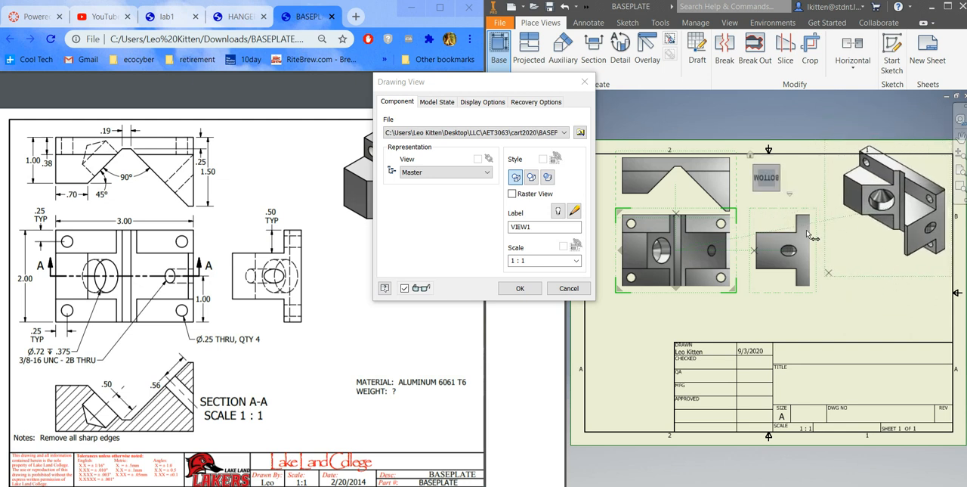
{"action": "left_click", "coordinate": [522, 289]}
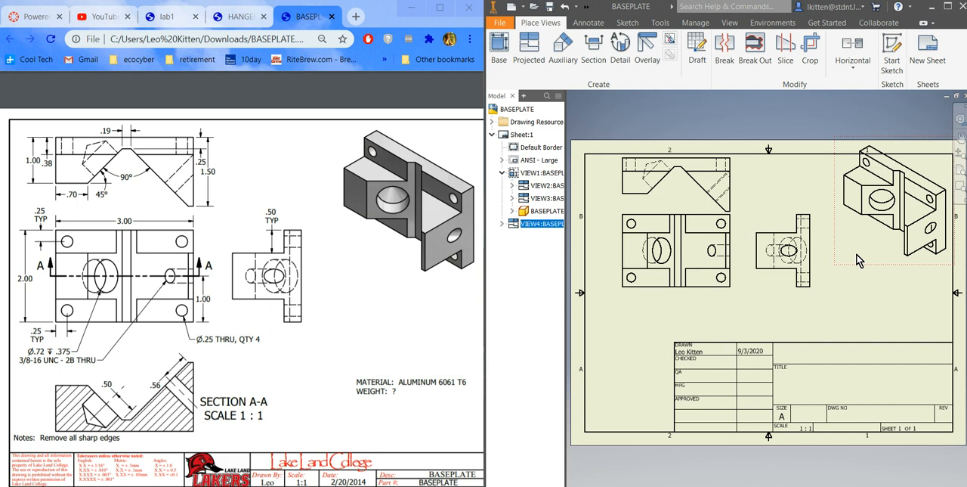
Step: Set the isometric view's style to shaded and move it down inside the sheet border
{"action": "double_click", "coordinate": [859, 260]}
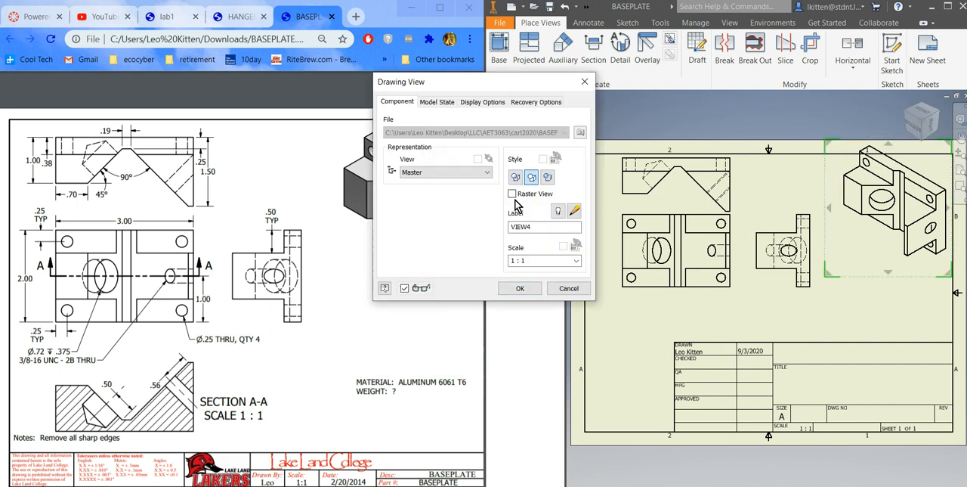
{"action": "left_click", "coordinate": [548, 179]}
{"action": "left_click", "coordinate": [518, 288]}
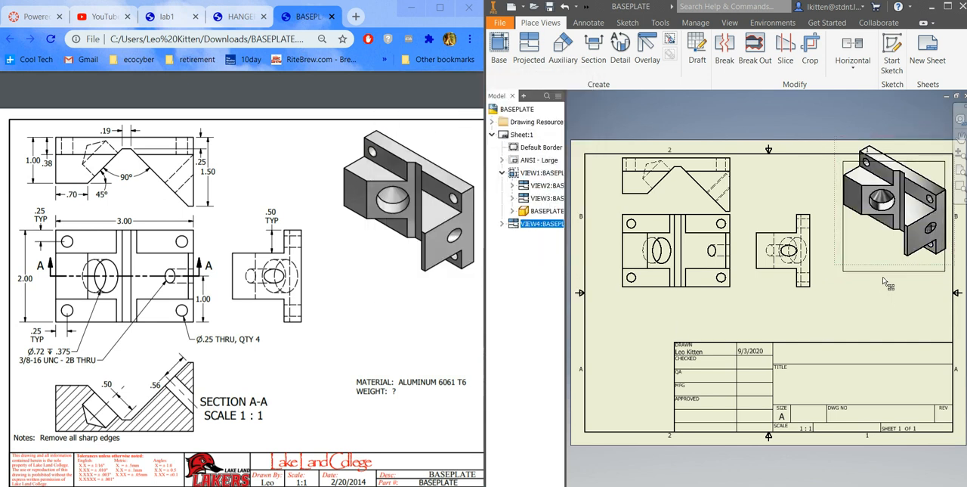
{"action": "left_click_drag", "start_coordinate": [884, 282], "coordinate": [883, 282]}
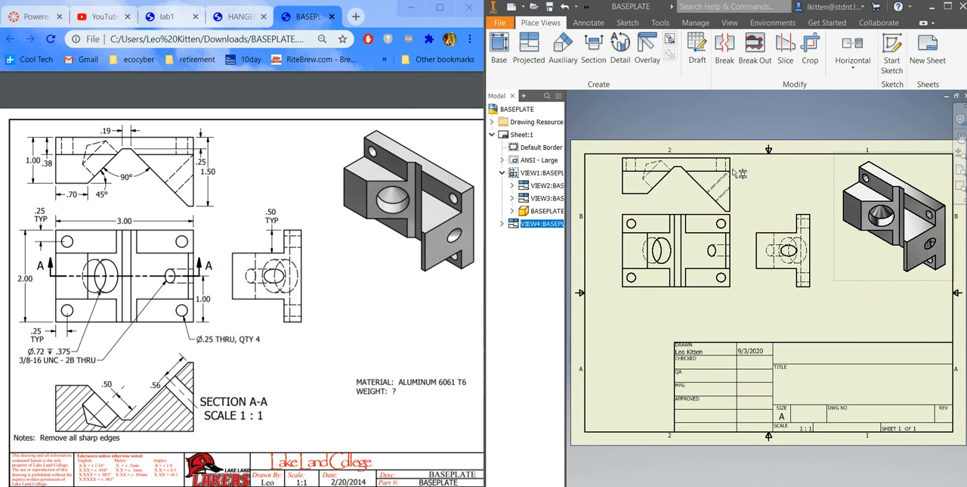
Step: Review the base view's style and scale settings
{"action": "left_click", "coordinate": [662, 297]}
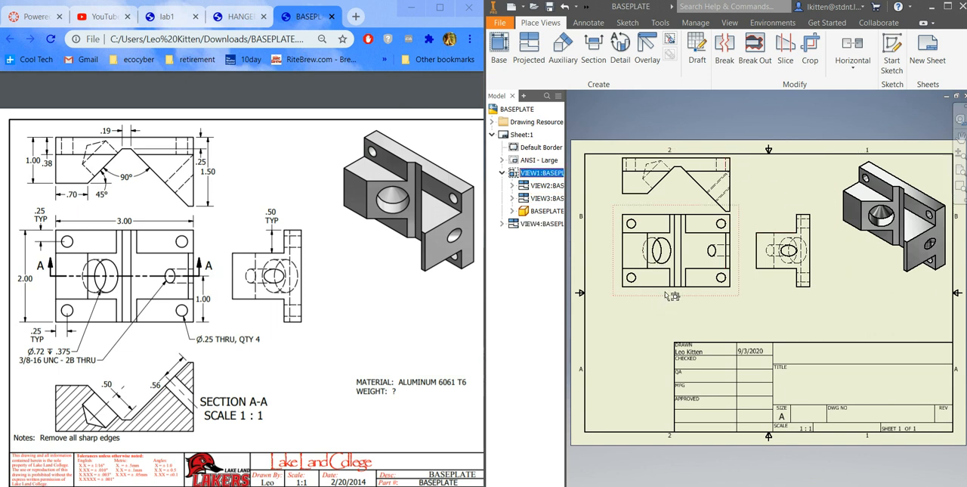
{"action": "double_click", "coordinate": [676, 290]}
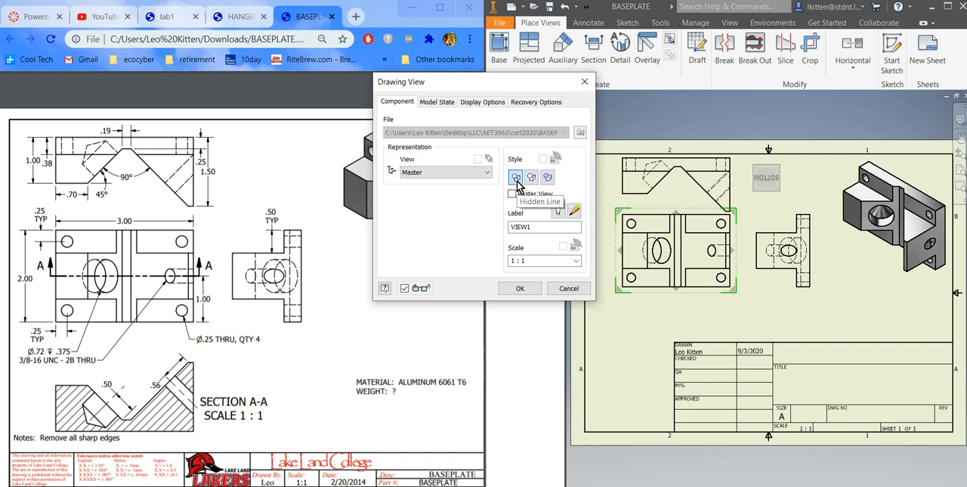
{"action": "left_click", "coordinate": [516, 291]}
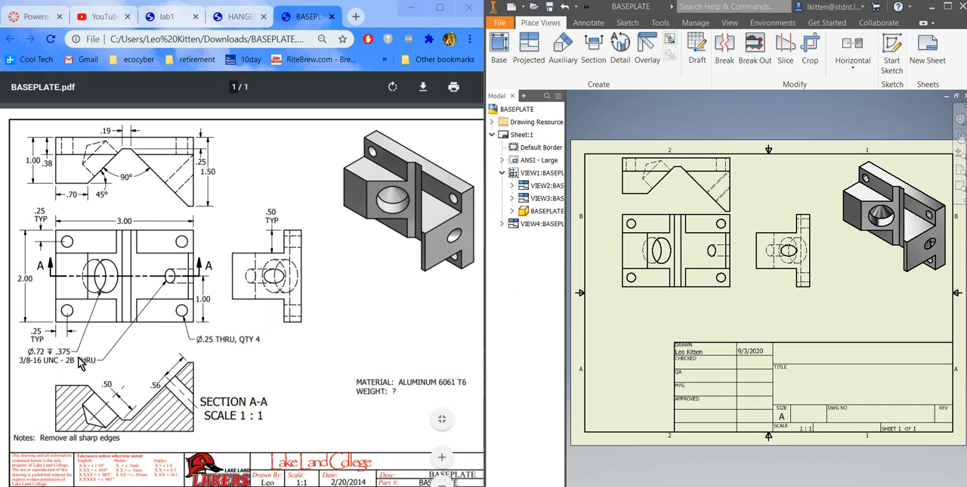
Step: Define a horizontal section line through the middle of the base view, extending past both sides of the part
{"action": "left_click", "coordinate": [593, 58]}
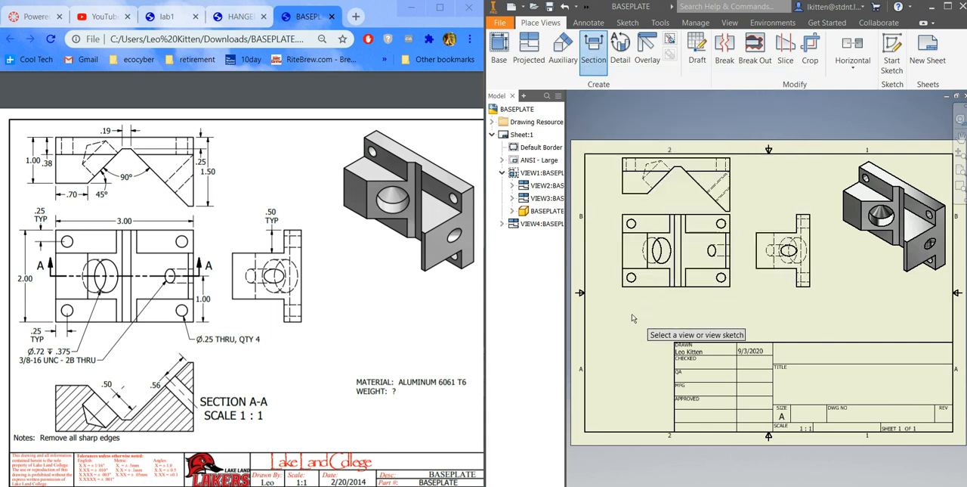
{"action": "left_click", "coordinate": [637, 295]}
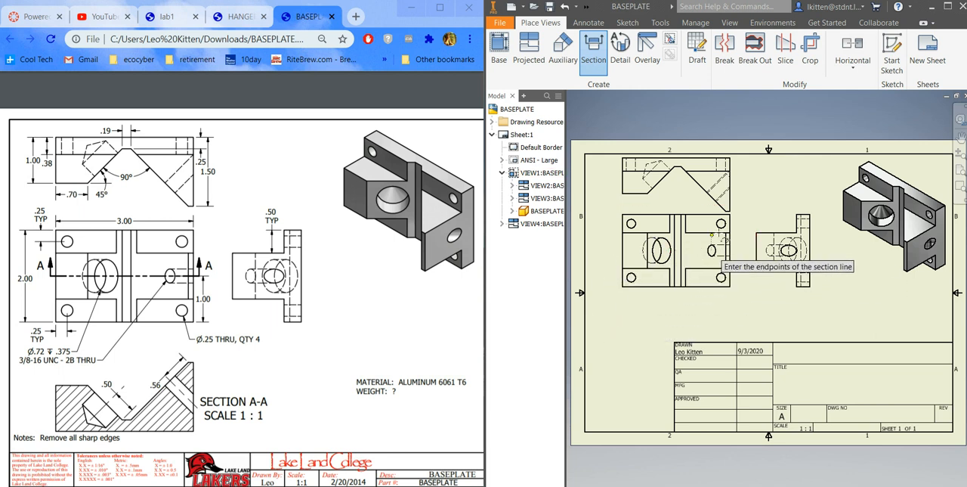
{"action": "left_click", "coordinate": [603, 249]}
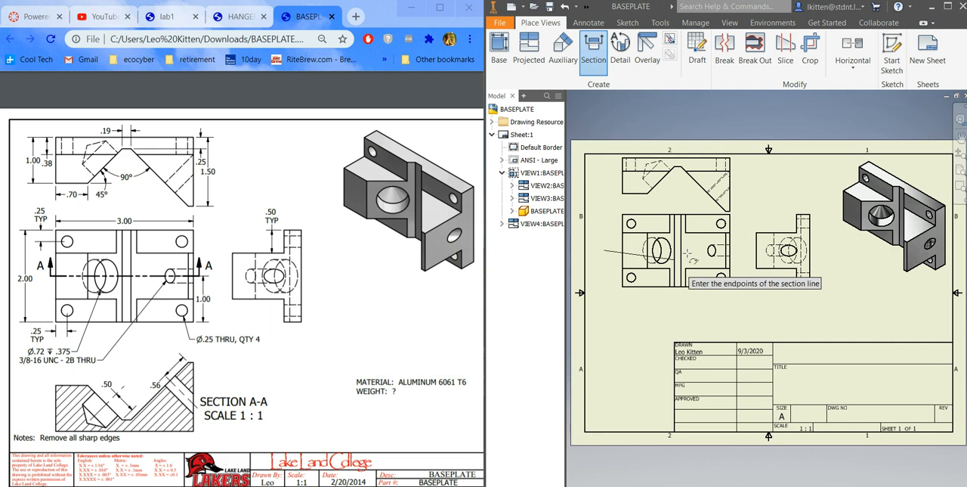
{"action": "left_click", "coordinate": [742, 249]}
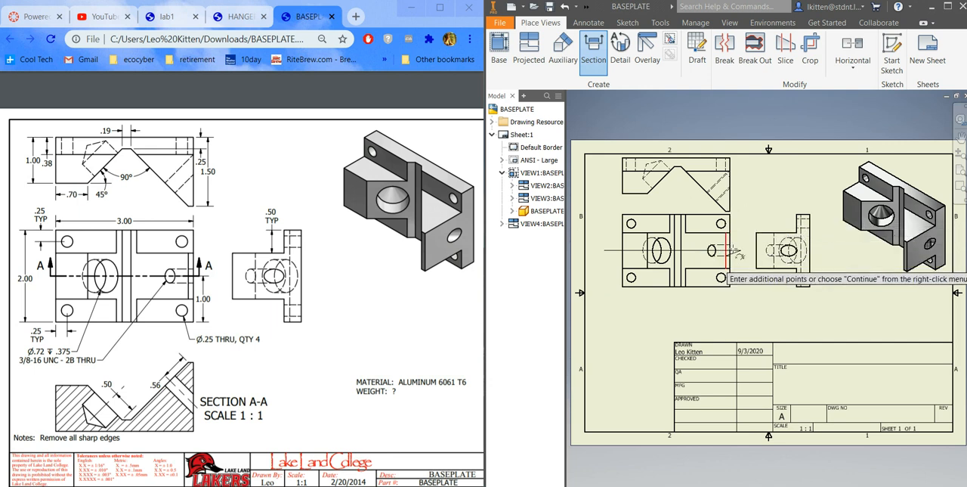
{"action": "right_click", "coordinate": [757, 214]}
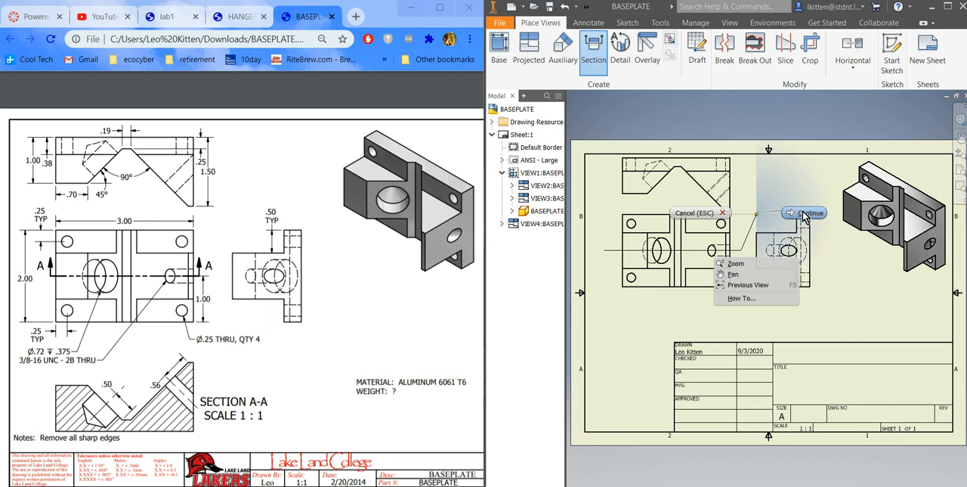
{"action": "left_click", "coordinate": [797, 212]}
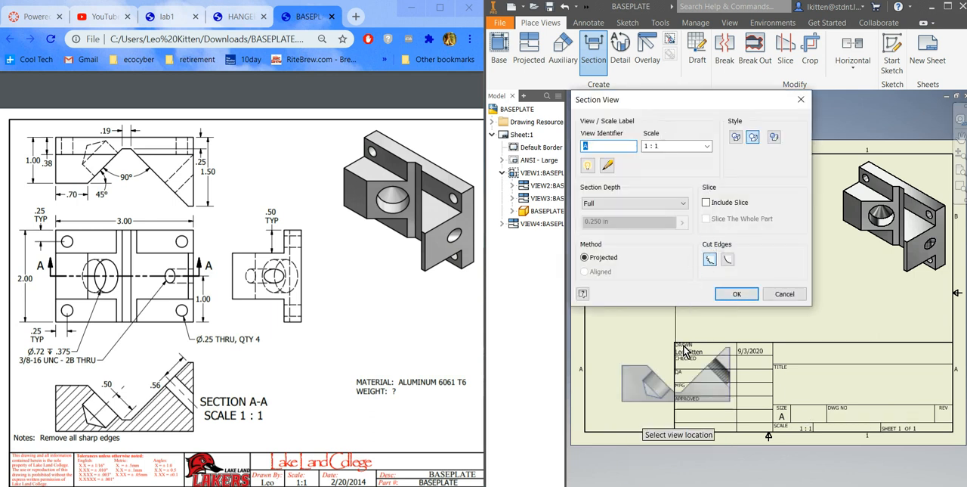
Step: Place the full-depth section view A at 1 : 1 scale directly below the base view
{"action": "scroll", "coordinate": [703, 338], "scroll_direction": "up", "scroll_amount": 3}
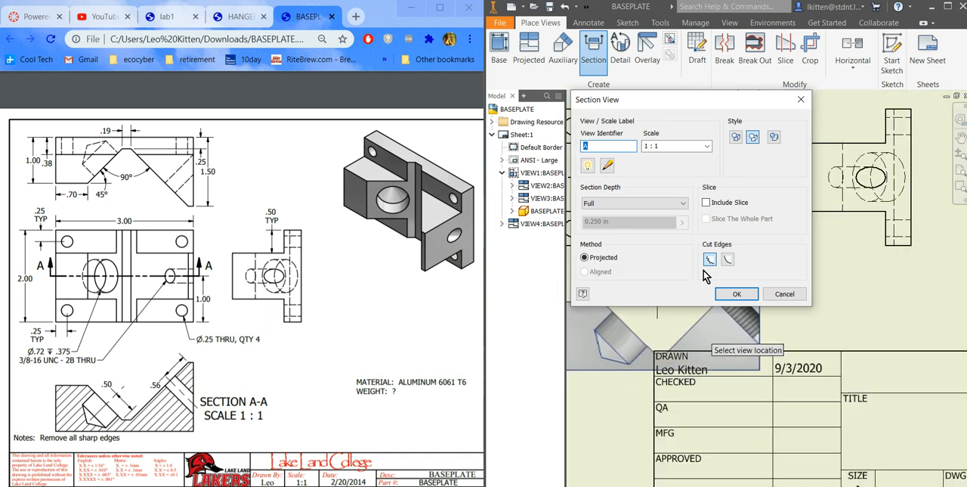
{"action": "scroll", "coordinate": [723, 387], "scroll_direction": "down", "scroll_amount": 5}
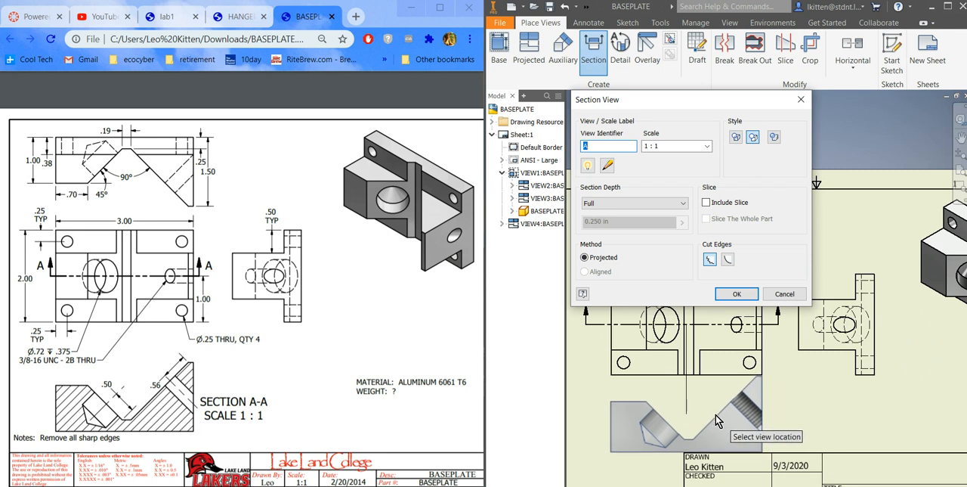
{"action": "left_click", "coordinate": [716, 415]}
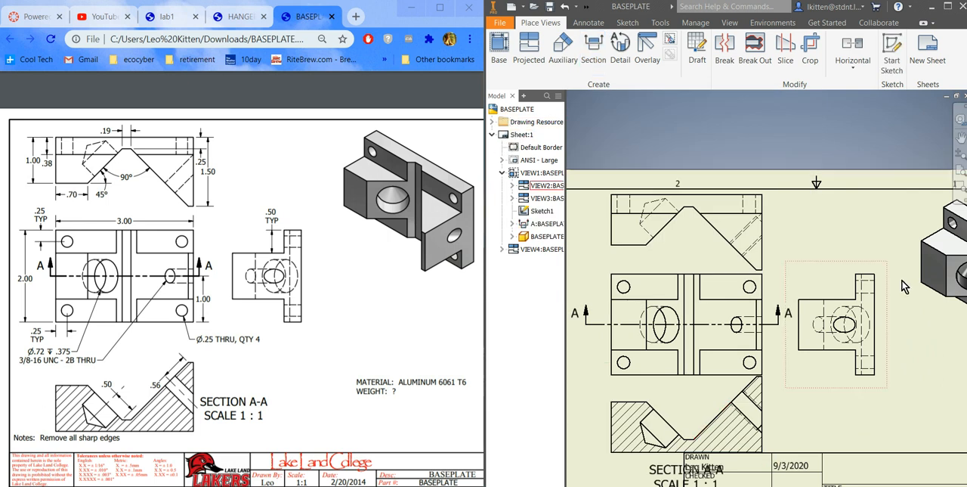
{"action": "scroll", "coordinate": [826, 257], "scroll_direction": "up", "scroll_amount": 3}
{"action": "scroll", "coordinate": [927, 262], "scroll_direction": "down", "scroll_amount": 5}
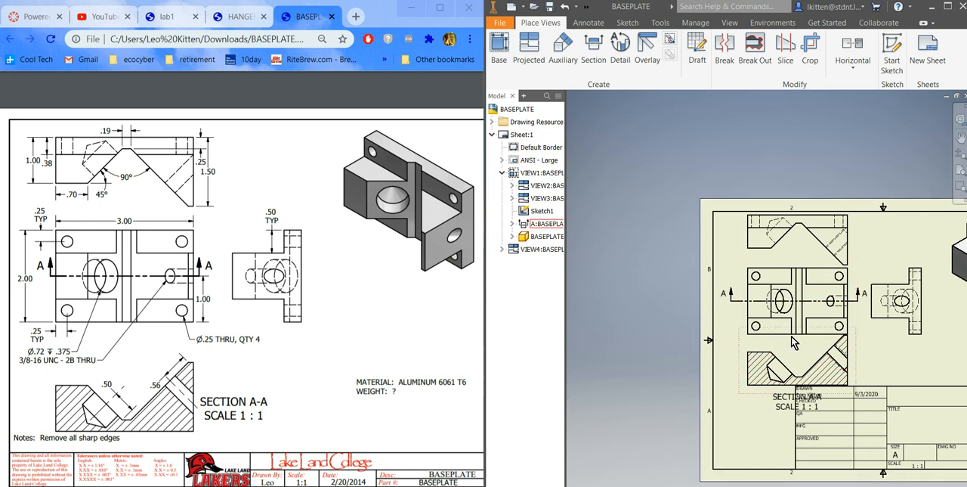
Step: Change the sheet size to B, keeping the landscape orientation
{"action": "right_click", "coordinate": [873, 366]}
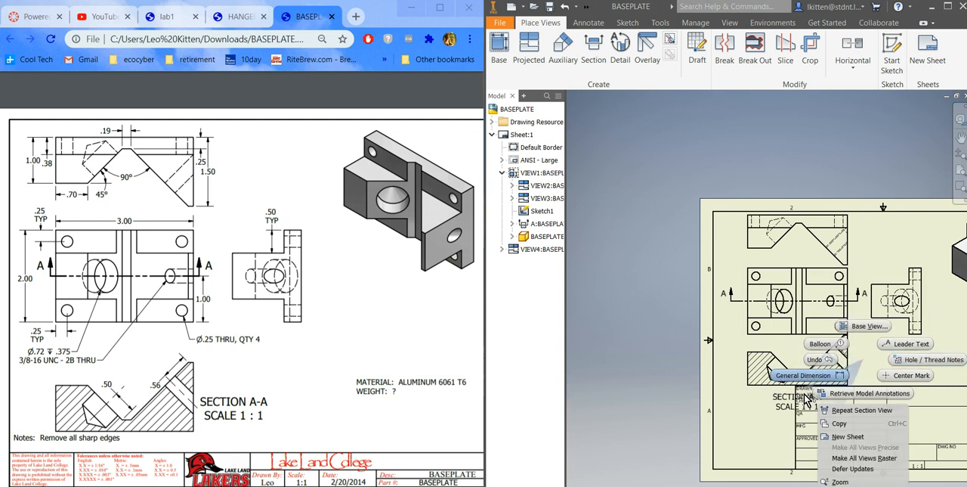
{"action": "left_click", "coordinate": [945, 392]}
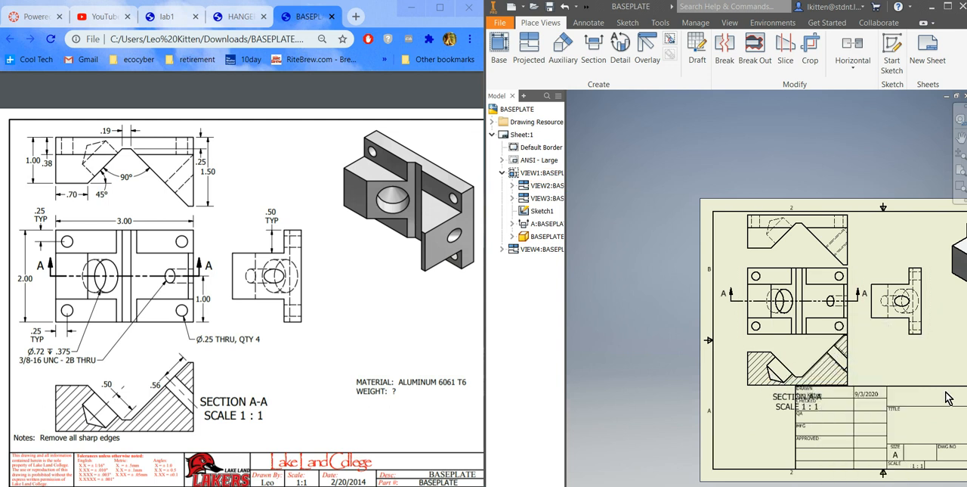
{"action": "right_click", "coordinate": [527, 137]}
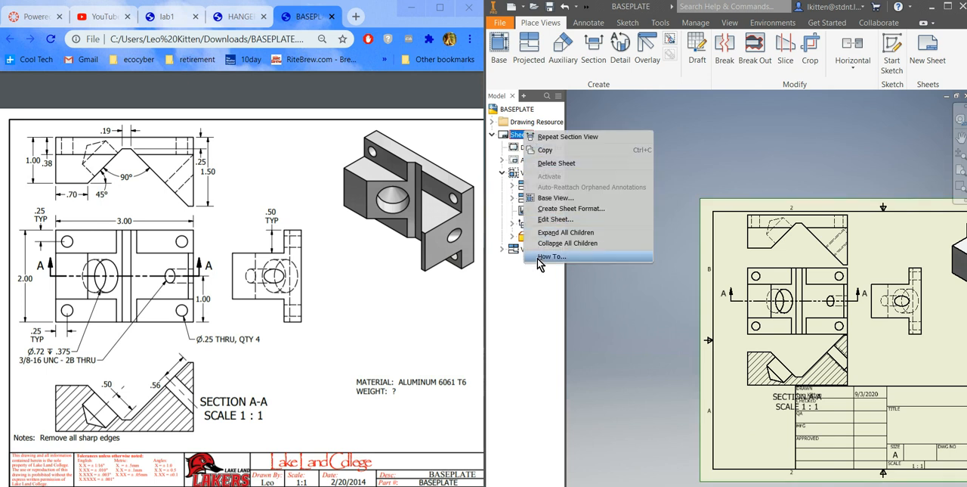
{"action": "left_click", "coordinate": [555, 219]}
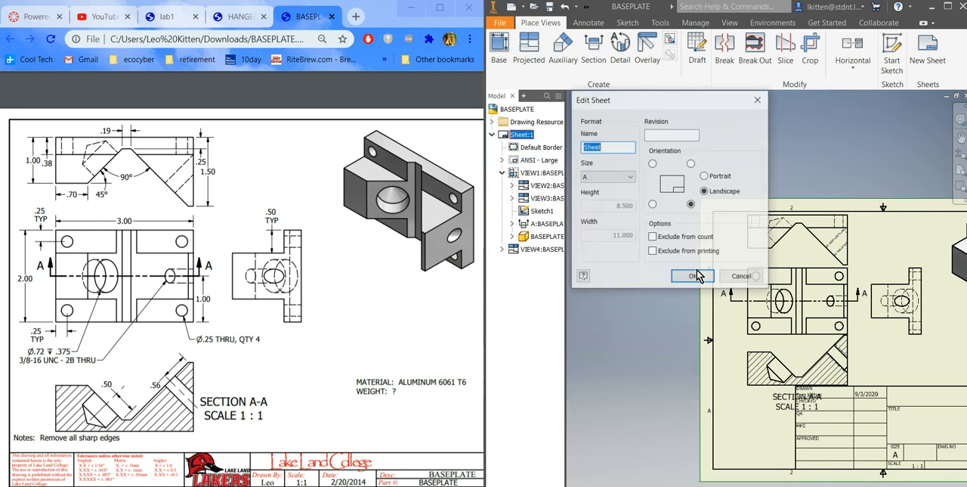
{"action": "left_click", "coordinate": [629, 176]}
{"action": "left_click", "coordinate": [600, 193]}
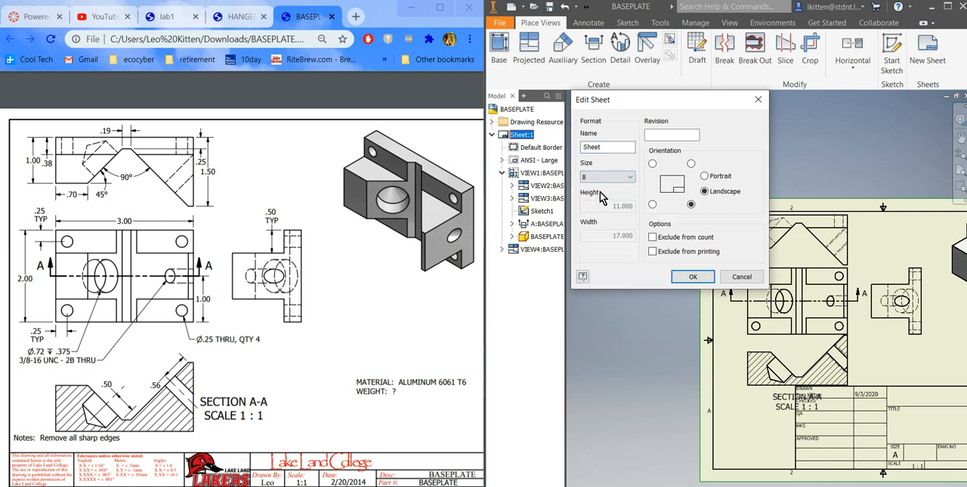
{"action": "left_click", "coordinate": [694, 276]}
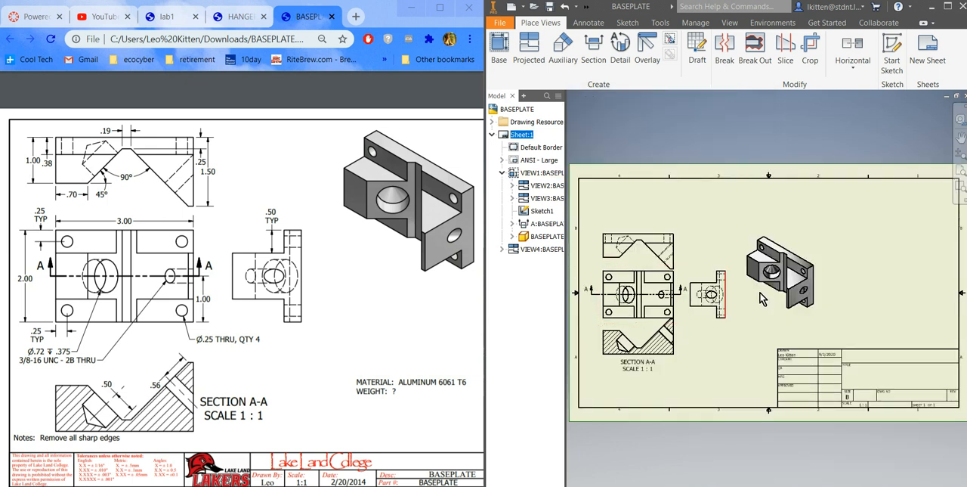
Step: Spread the views on the sheet: isometric to the upper right, base view rightward, section view lower, and top view higher
{"action": "left_click_drag", "start_coordinate": [794, 296], "coordinate": [890, 259]}
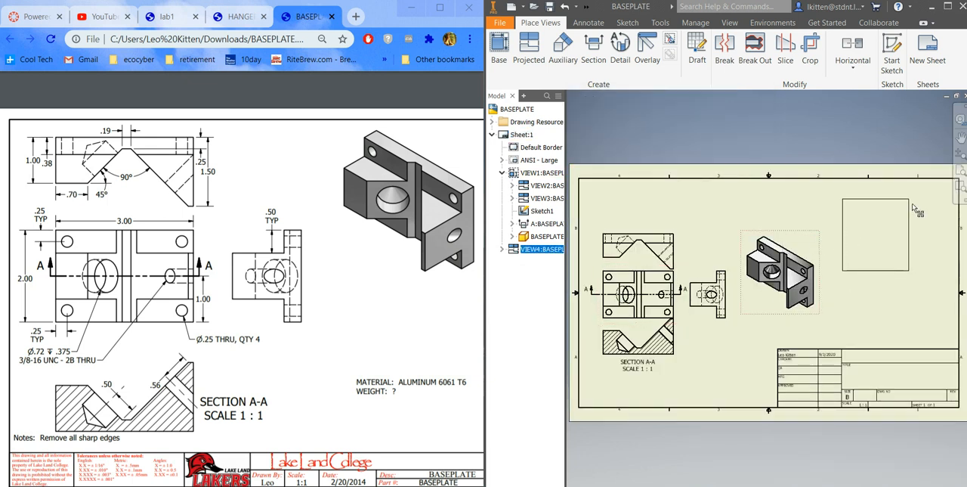
{"action": "left_click_drag", "start_coordinate": [649, 325], "coordinate": [692, 320]}
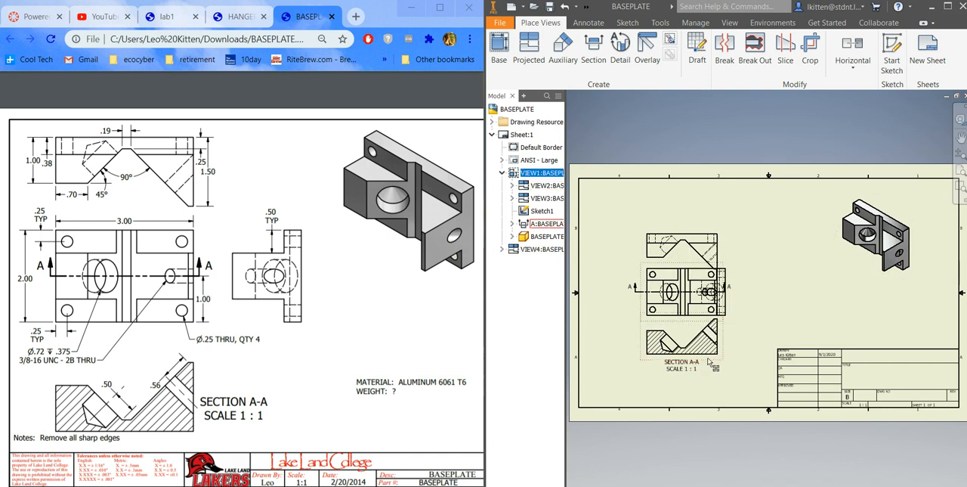
{"action": "left_click", "coordinate": [709, 382]}
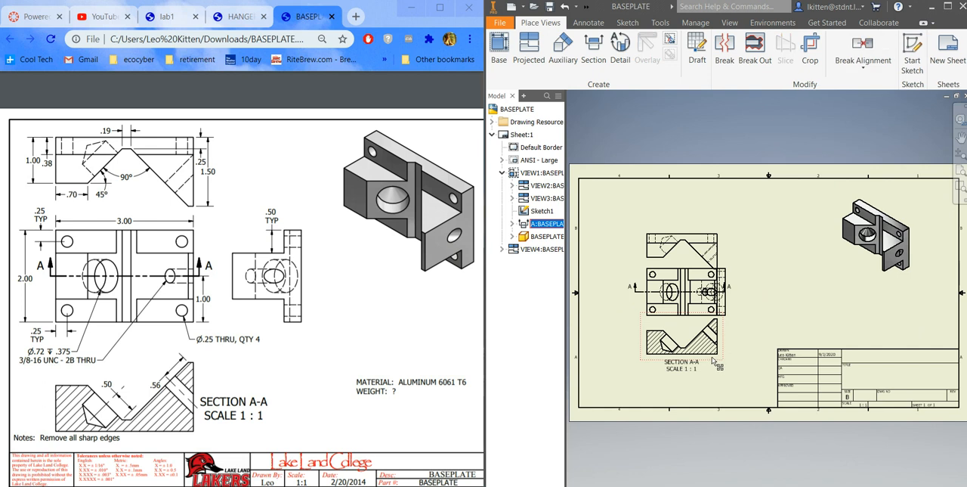
{"action": "left_click_drag", "start_coordinate": [707, 383], "coordinate": [707, 383]}
{"action": "left_click_drag", "start_coordinate": [723, 250], "coordinate": [725, 227]}
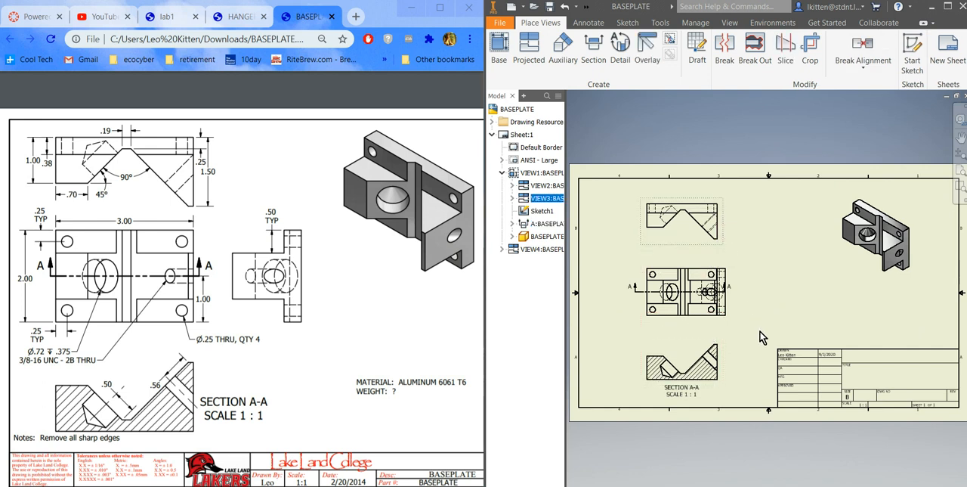
{"action": "left_click", "coordinate": [788, 286]}
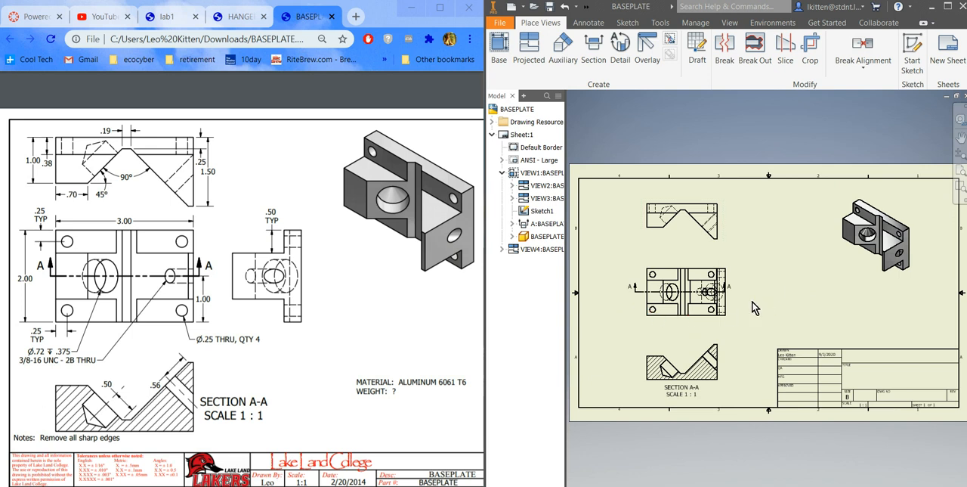
Step: Extend the right end of the base view's section line outward past the overlapping side view
{"action": "scroll", "coordinate": [736, 313], "scroll_direction": "up", "scroll_amount": 3}
{"action": "scroll", "coordinate": [734, 309], "scroll_direction": "down", "scroll_amount": 2}
{"action": "scroll", "coordinate": [686, 340], "scroll_direction": "up", "scroll_amount": 3}
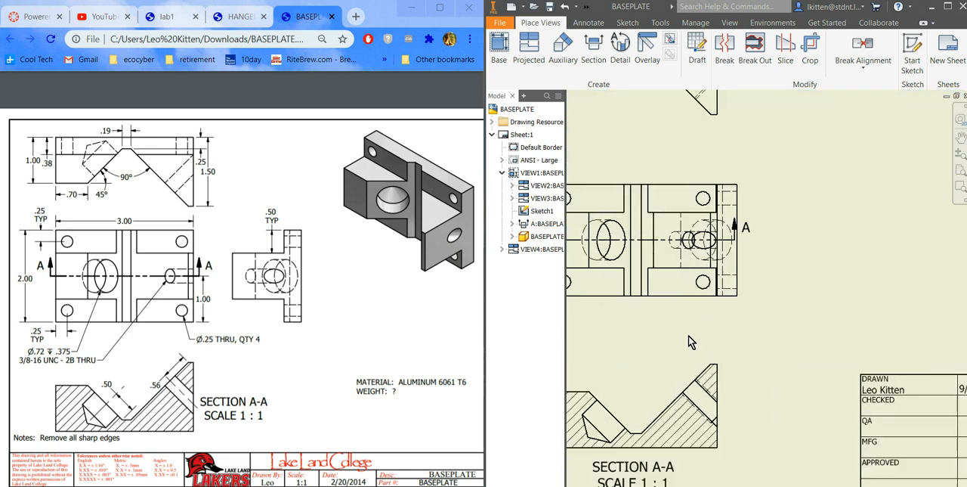
{"action": "scroll", "coordinate": [701, 322], "scroll_direction": "down", "scroll_amount": 2}
{"action": "left_click_drag", "start_coordinate": [720, 273], "coordinate": [747, 280]}
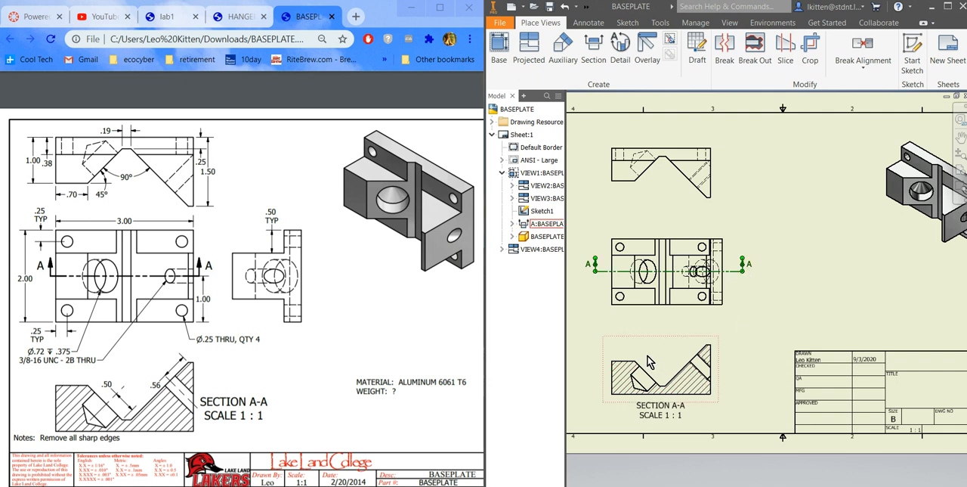
Step: Save the drawing as BASEPLATE.dwg in the cart2020 folder
{"action": "scroll", "coordinate": [650, 363], "scroll_direction": "up", "scroll_amount": 2}
{"action": "scroll", "coordinate": [668, 369], "scroll_direction": "down", "scroll_amount": 6}
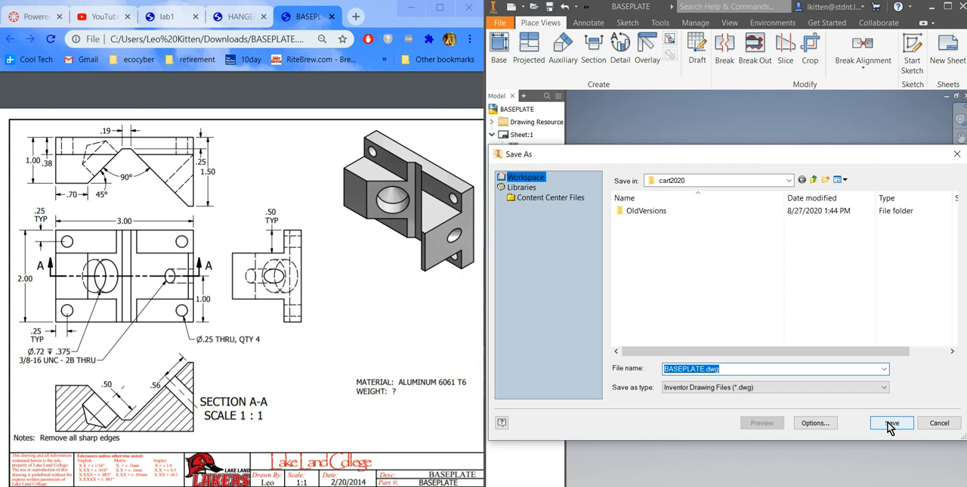
{"action": "left_click", "coordinate": [789, 181]}
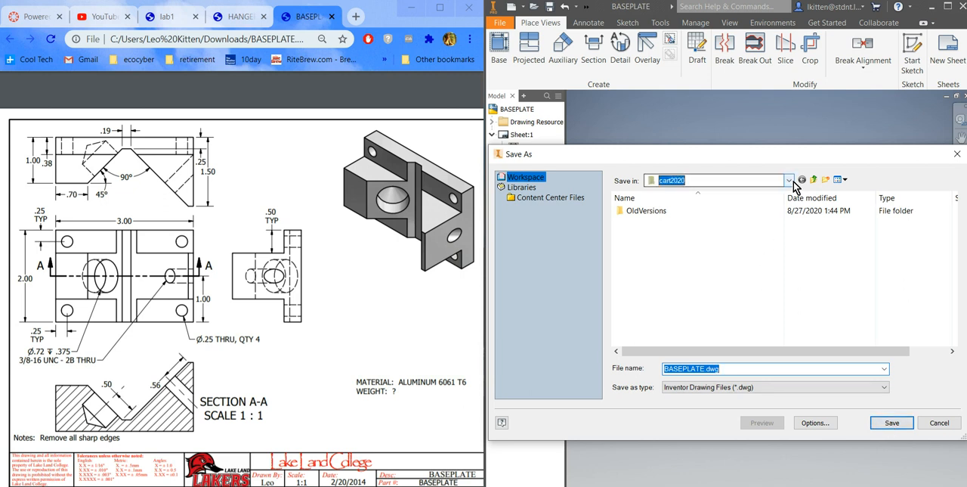
{"action": "left_click", "coordinate": [788, 181]}
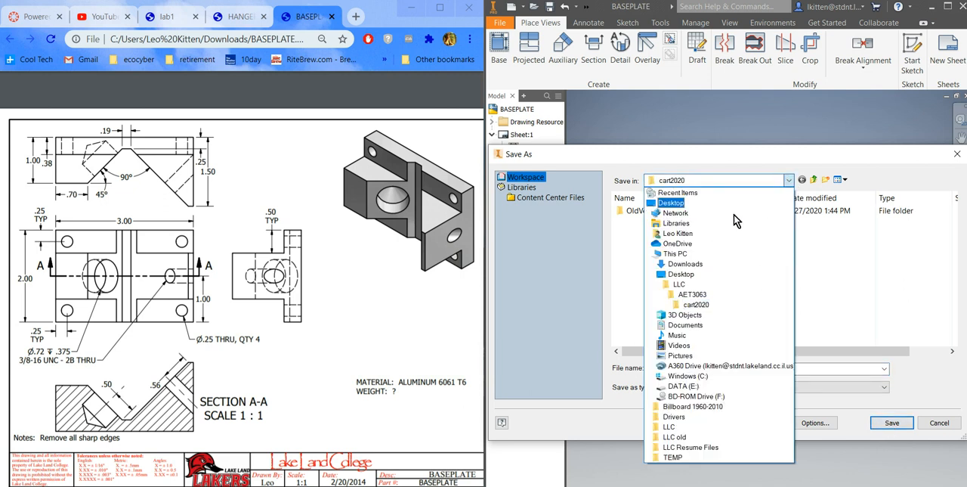
{"action": "left_click", "coordinate": [694, 304]}
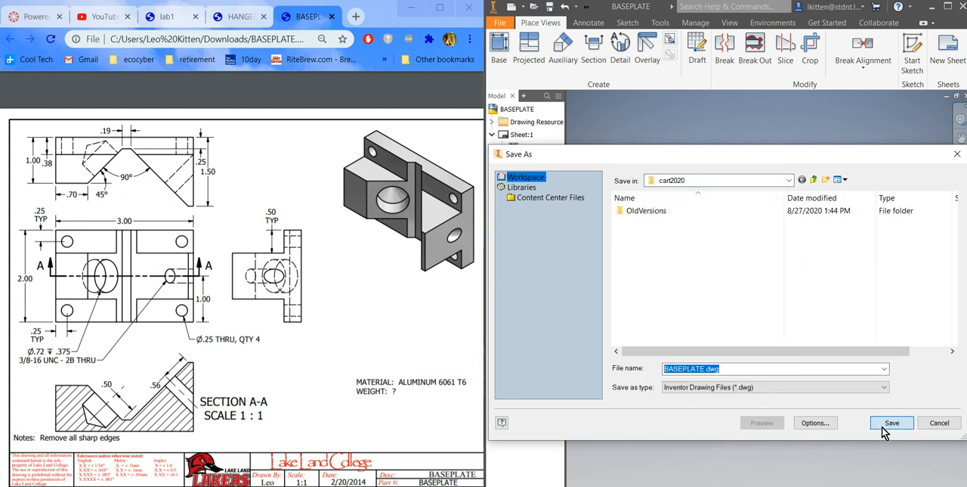
{"action": "left_click", "coordinate": [883, 427]}
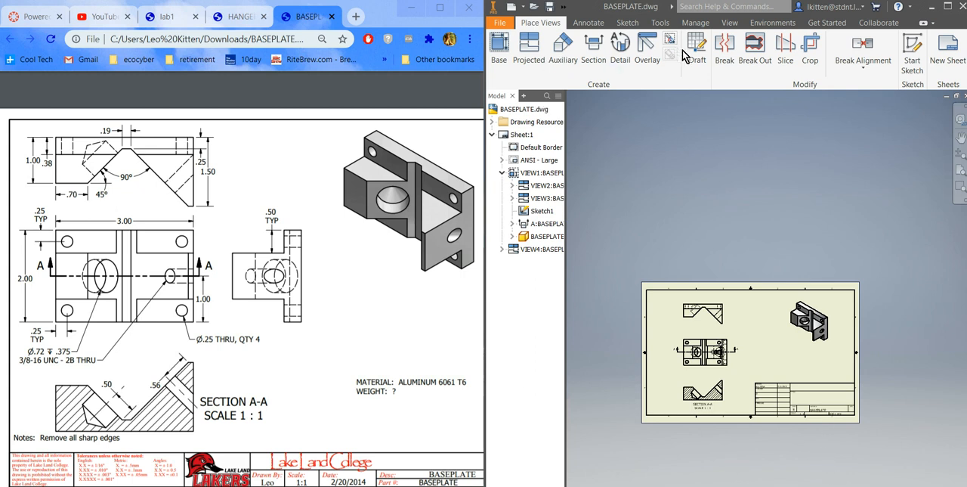
Step: Add center marks to the four corner holes in the base view
{"action": "left_click", "coordinate": [594, 23]}
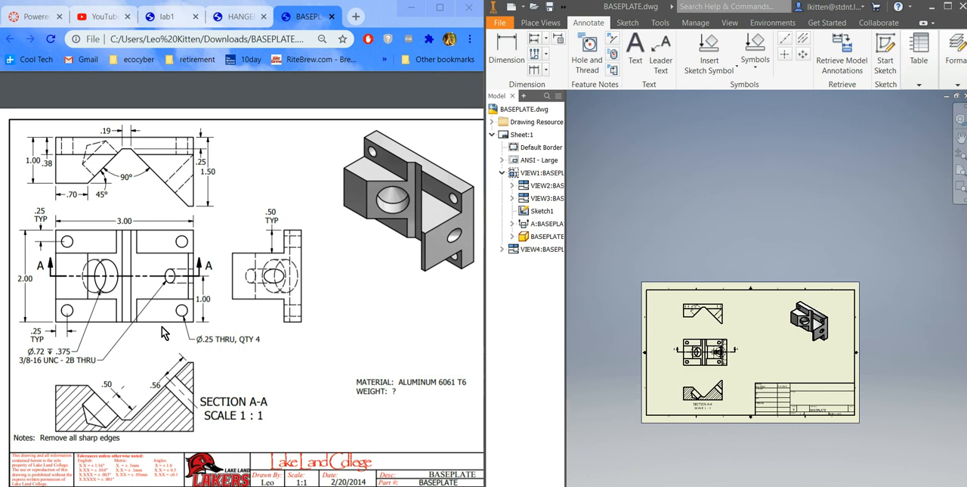
{"action": "left_click", "coordinate": [787, 55]}
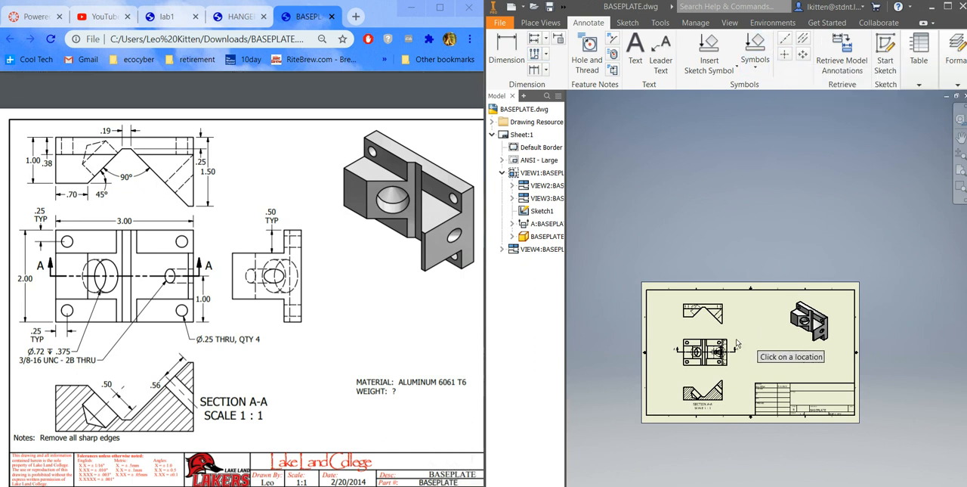
{"action": "scroll", "coordinate": [704, 373], "scroll_direction": "up", "scroll_amount": 4}
{"action": "scroll", "coordinate": [714, 363], "scroll_direction": "down", "scroll_amount": 5}
{"action": "scroll", "coordinate": [713, 385], "scroll_direction": "up", "scroll_amount": 4}
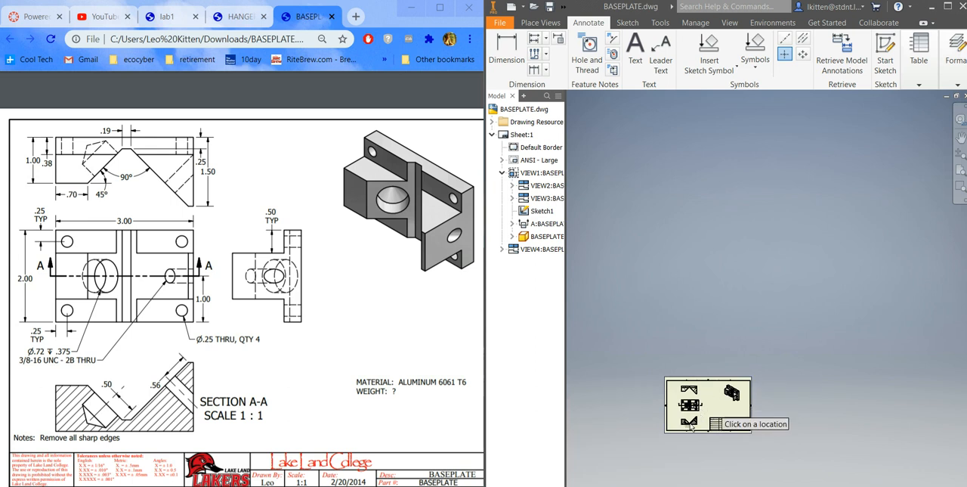
{"action": "scroll", "coordinate": [690, 425], "scroll_direction": "down", "scroll_amount": 5}
{"action": "scroll", "coordinate": [744, 334], "scroll_direction": "down", "scroll_amount": 5}
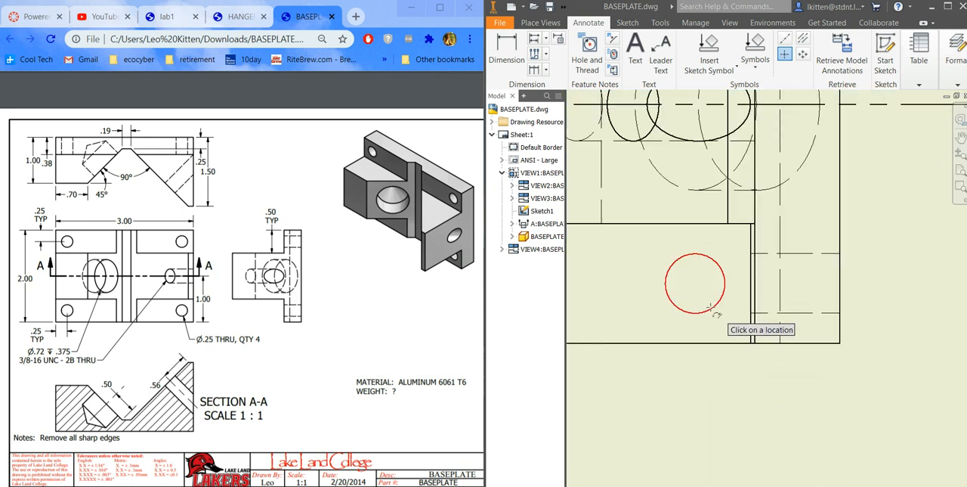
{"action": "scroll", "coordinate": [730, 362], "scroll_direction": "up", "scroll_amount": 5}
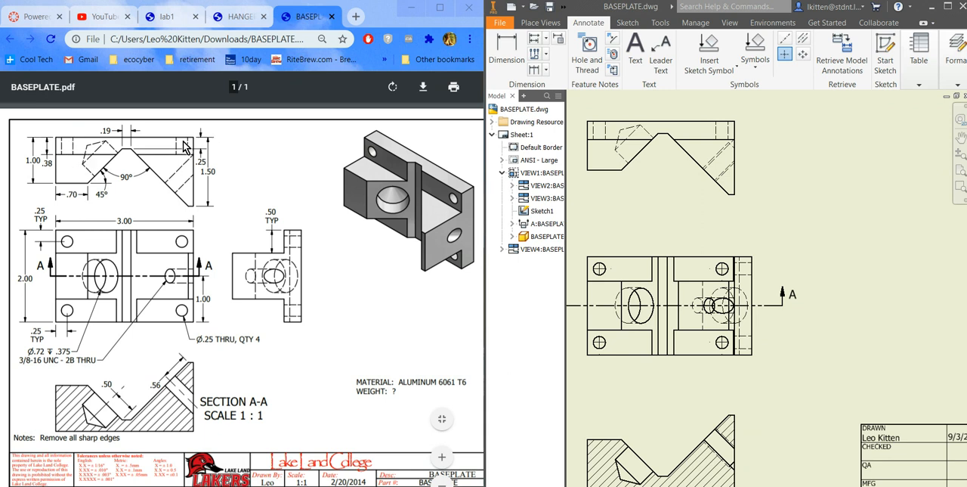
Step: Add bisector centerlines between the hidden edges of the two mounting holes in the view above the base view
{"action": "left_click", "coordinate": [805, 44]}
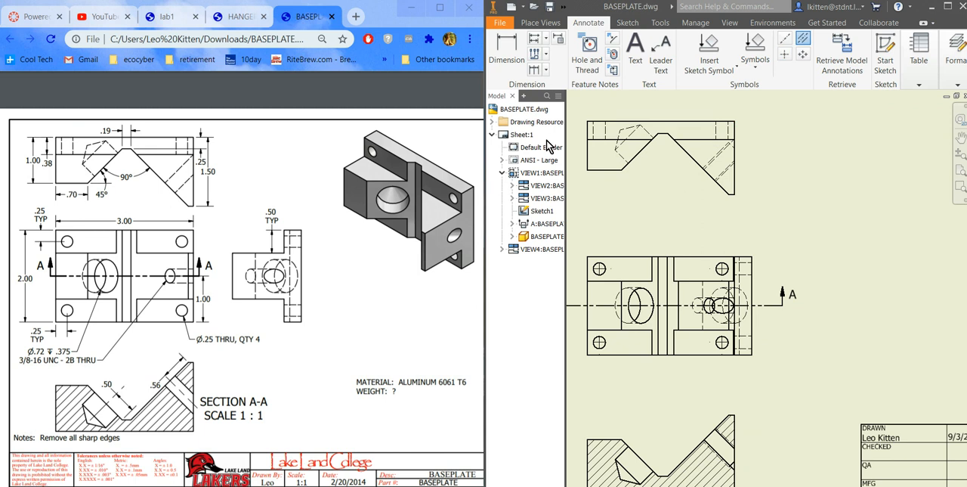
{"action": "scroll", "coordinate": [576, 117], "scroll_direction": "up", "scroll_amount": 5}
{"action": "scroll", "coordinate": [588, 129], "scroll_direction": "down", "scroll_amount": 5}
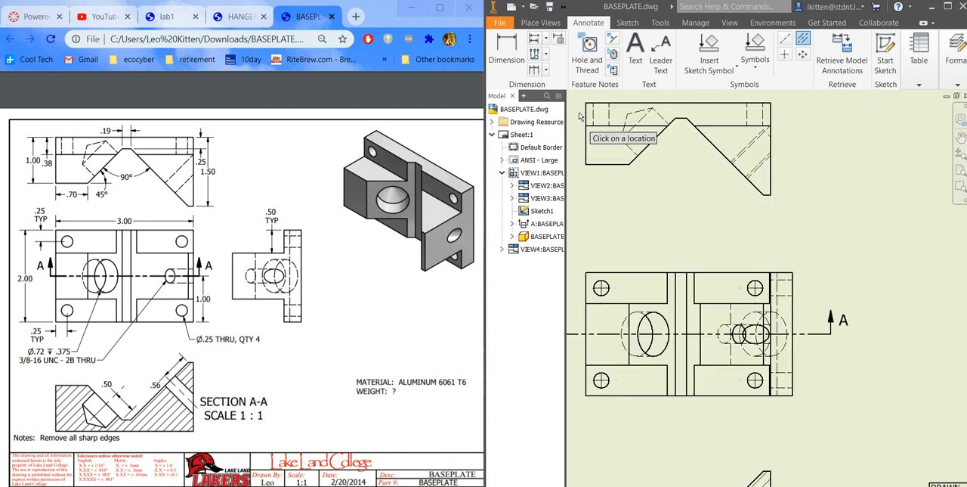
{"action": "left_click", "coordinate": [594, 121]}
{"action": "left_click", "coordinate": [609, 120]}
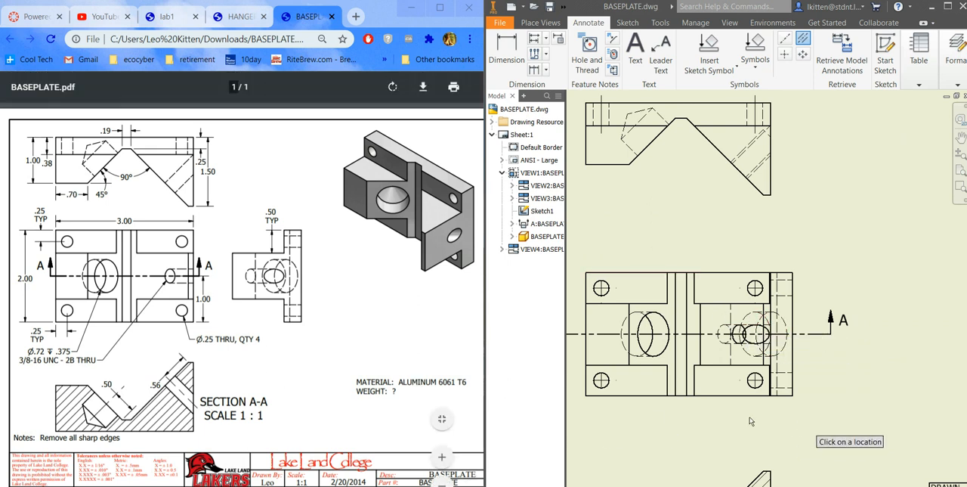
{"action": "scroll", "coordinate": [821, 388], "scroll_direction": "up", "scroll_amount": 2}
{"action": "scroll", "coordinate": [821, 388], "scroll_direction": "down", "scroll_amount": 3}
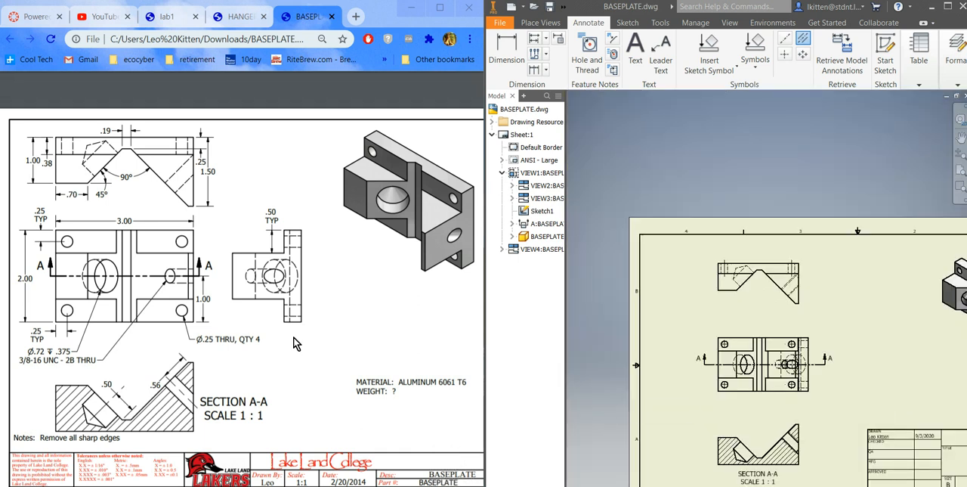